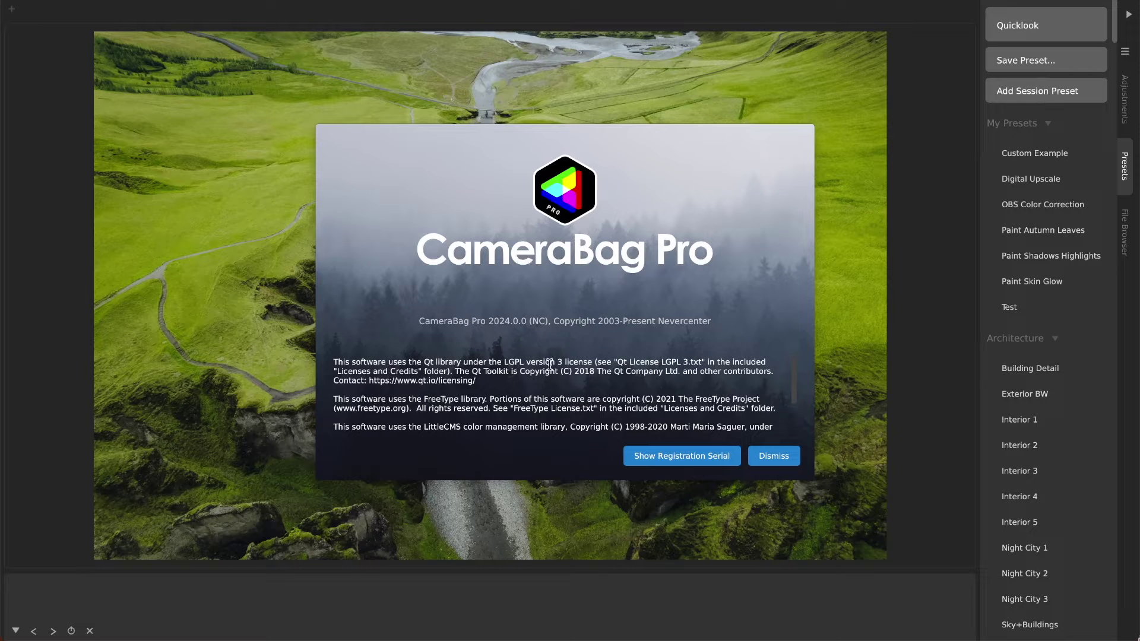
Dismiss the About CameraBag Pro window to reveal the aerial canyon photo
{"action": "left_click", "coordinate": [770, 454]}
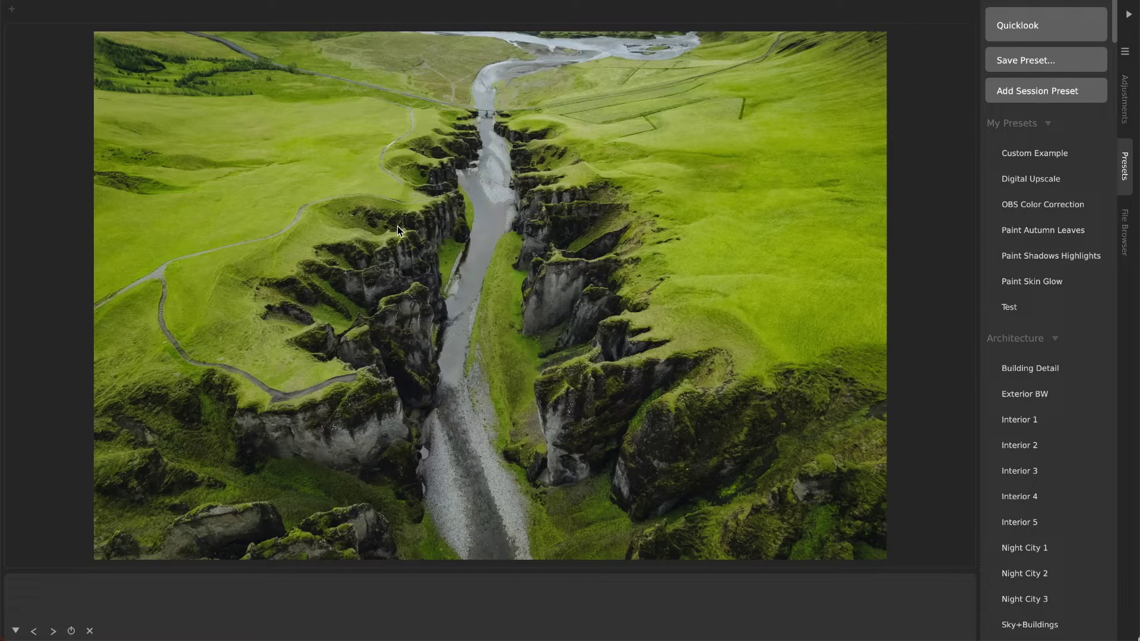
Add a Gradient Mask to the canyon, drag its top point lower, then delete it
{"action": "scroll", "coordinate": [1042, 214], "scroll_direction": "down", "scroll_amount": 15}
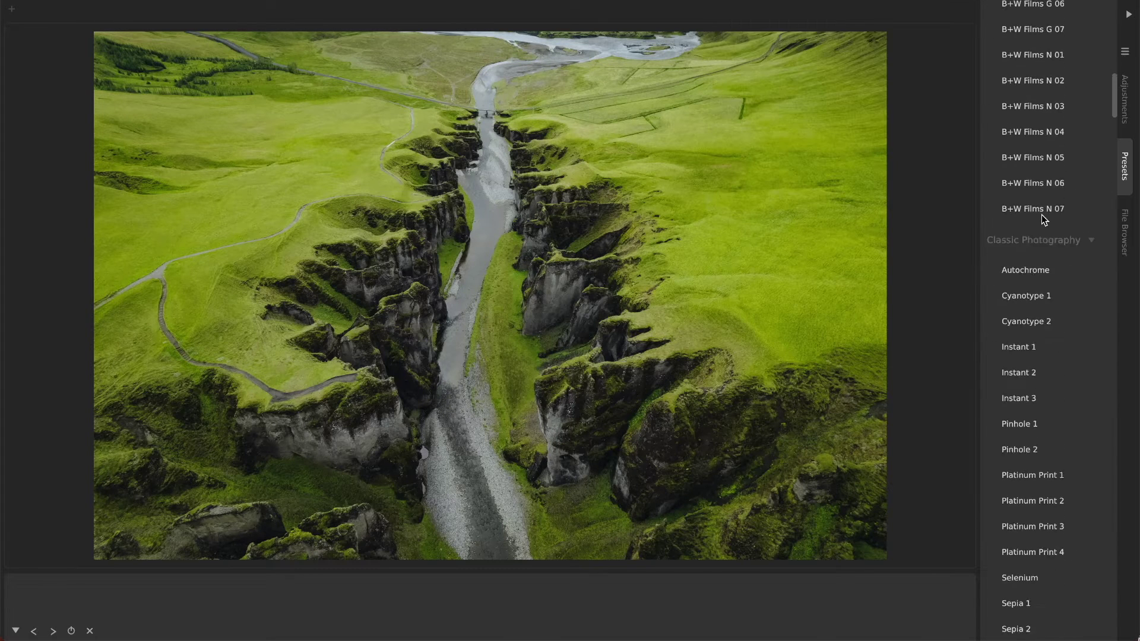
{"action": "scroll", "coordinate": [1042, 215], "scroll_direction": "up", "scroll_amount": 8}
{"action": "scroll", "coordinate": [1041, 215], "scroll_direction": "up", "scroll_amount": 5}
{"action": "left_click", "coordinate": [1124, 98]}
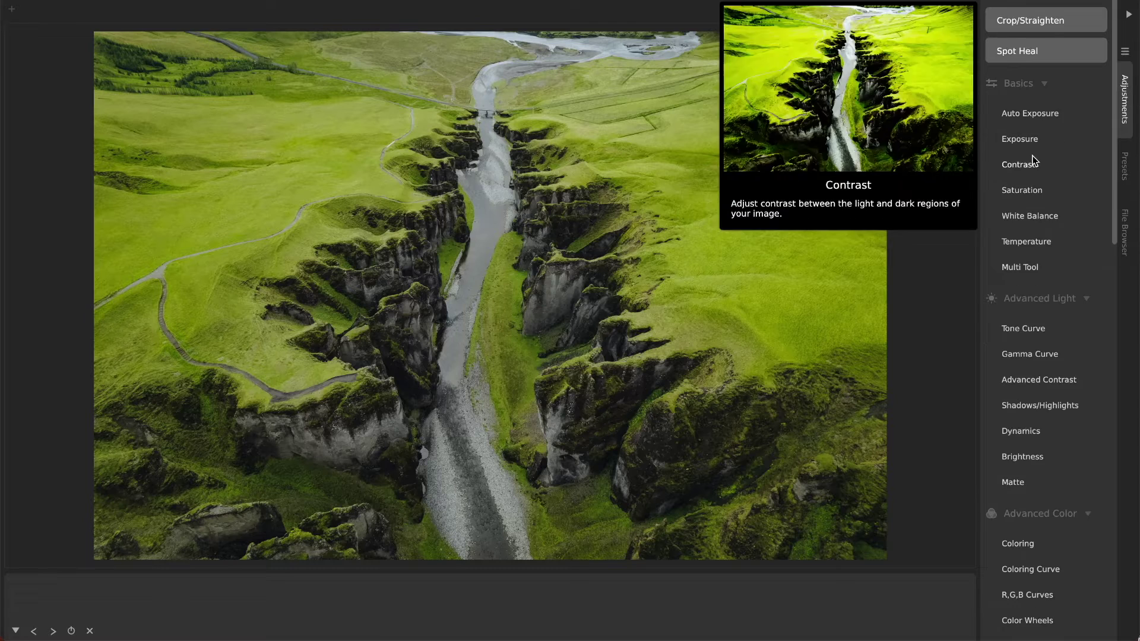
{"action": "scroll", "coordinate": [1032, 166], "scroll_direction": "down", "scroll_amount": 10}
{"action": "scroll", "coordinate": [1032, 166], "scroll_direction": "down", "scroll_amount": 4}
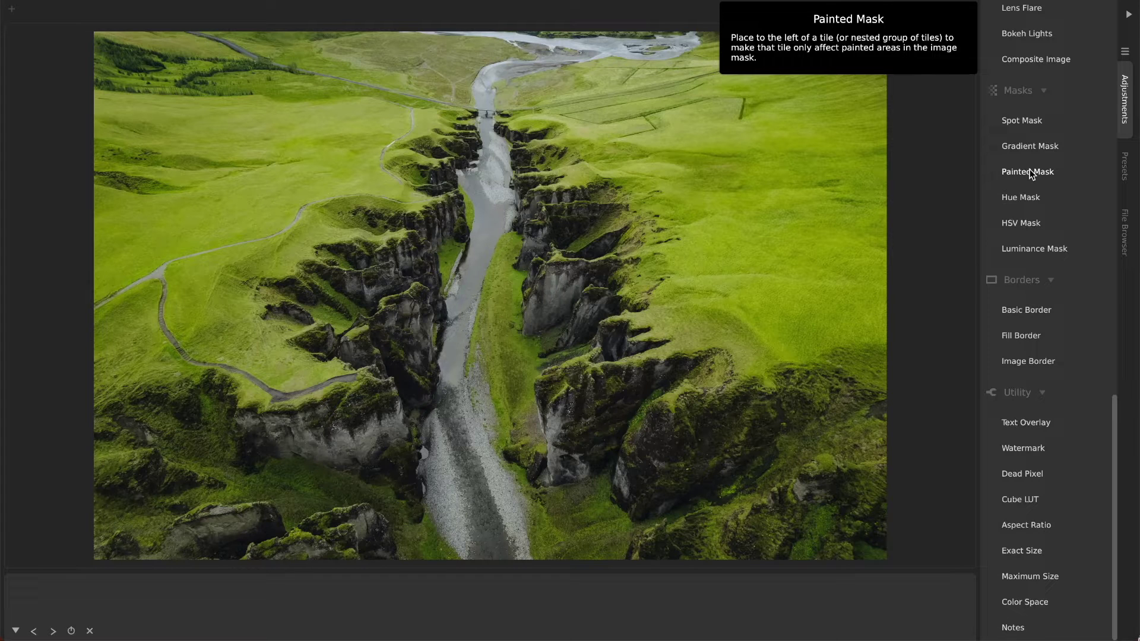
{"action": "left_click", "coordinate": [1021, 146]}
{"action": "left_click_drag", "start_coordinate": [473, 139], "coordinate": [328, 164]}
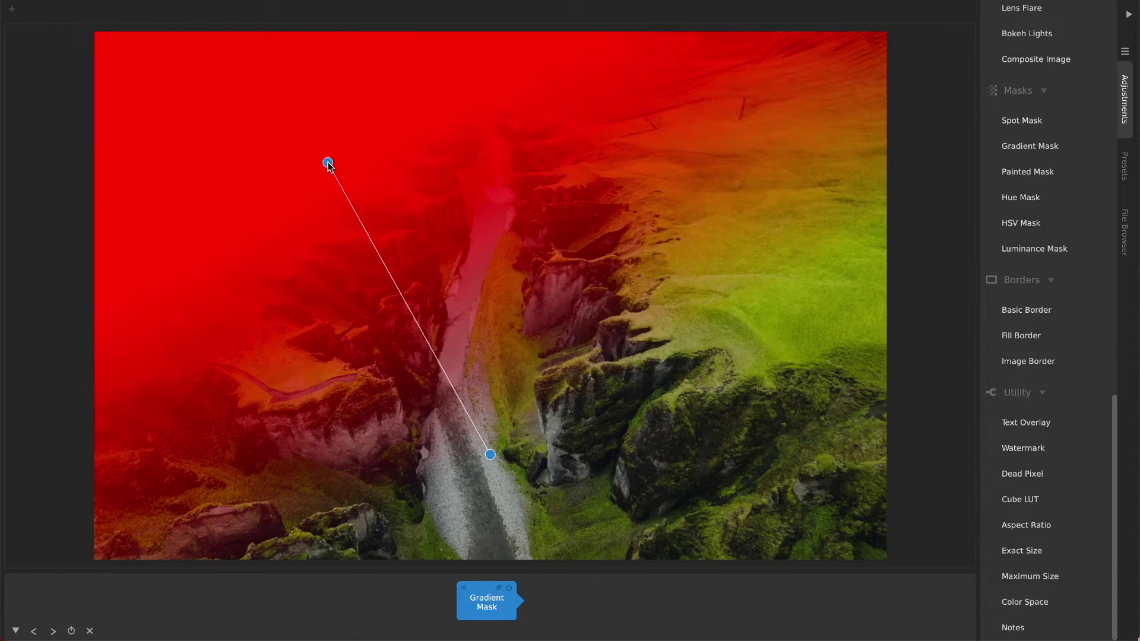
{"action": "left_click", "coordinate": [463, 588]}
Add a Spot Mask, move it toward the canyon's centre, then remove it
{"action": "left_click", "coordinate": [1017, 120]}
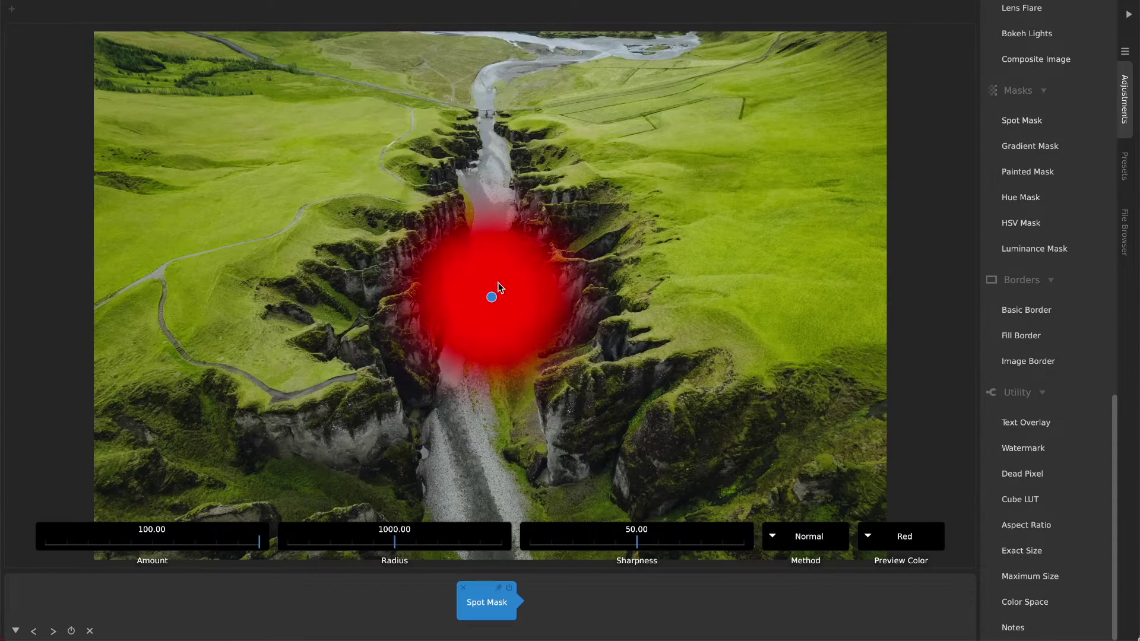
{"action": "left_click_drag", "start_coordinate": [492, 296], "coordinate": [537, 276]}
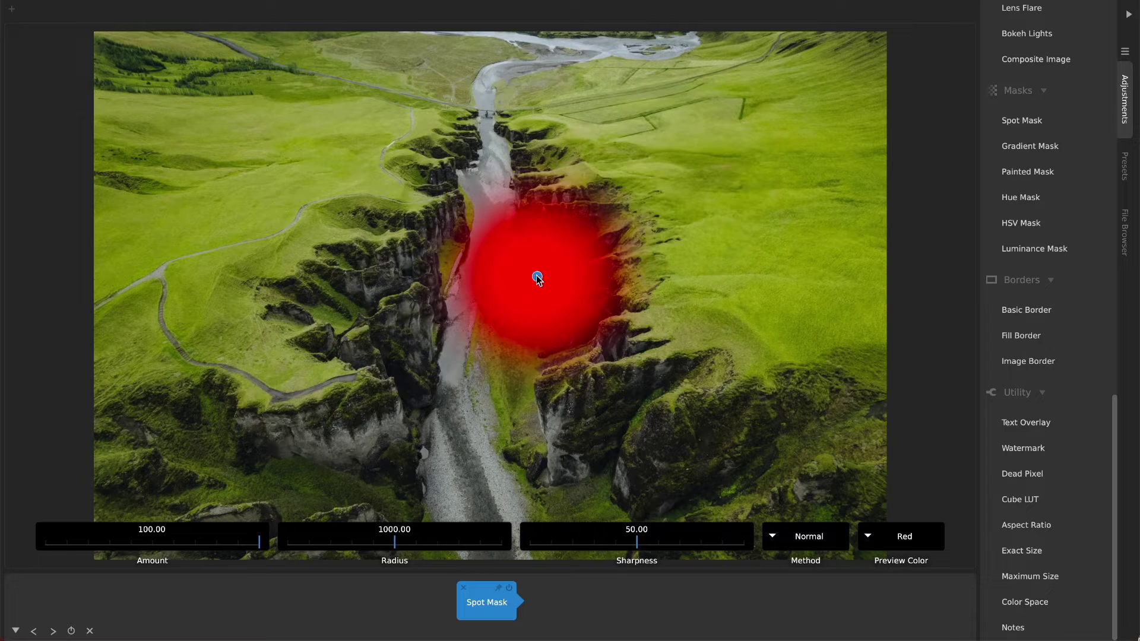
{"action": "left_click", "coordinate": [463, 588]}
Add a Painted Mask and brush over the left wall, east side and lower-left rocks
{"action": "left_click", "coordinate": [1028, 172]}
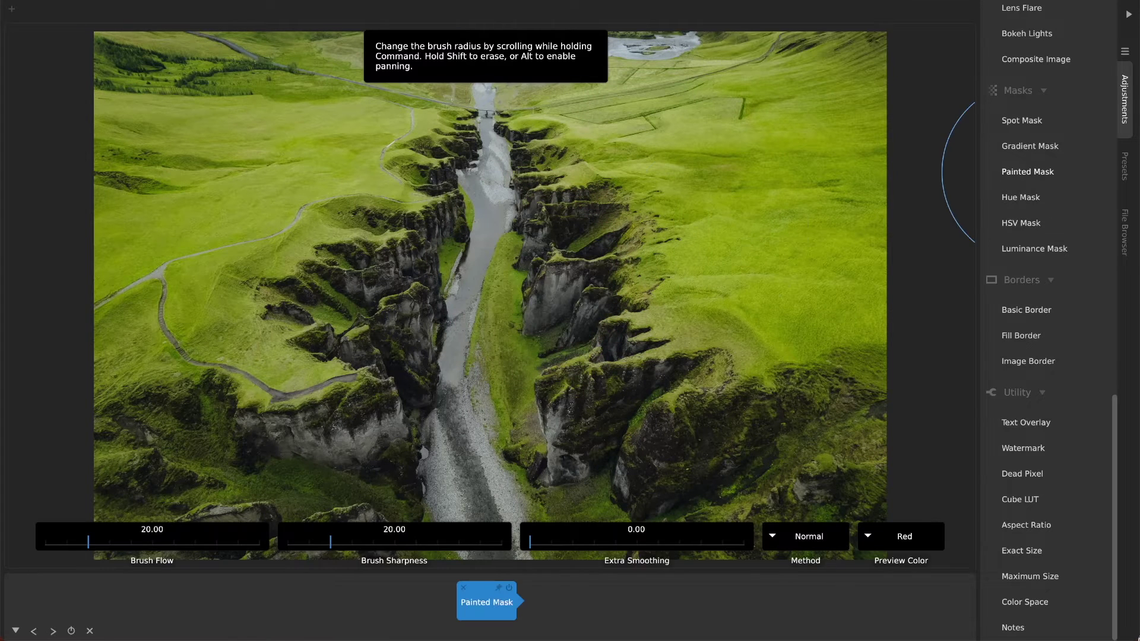
{"action": "mouse_move", "coordinate": [374, 273]}
{"action": "left_mouse_down"}
{"action": "mouse_move", "coordinate": [310, 293]}
{"action": "mouse_move", "coordinate": [416, 142]}
{"action": "mouse_move", "coordinate": [344, 394]}
{"action": "mouse_move", "coordinate": [374, 386]}
{"action": "mouse_move", "coordinate": [198, 435]}
{"action": "mouse_move", "coordinate": [208, 478]}
{"action": "left_mouse_up"}
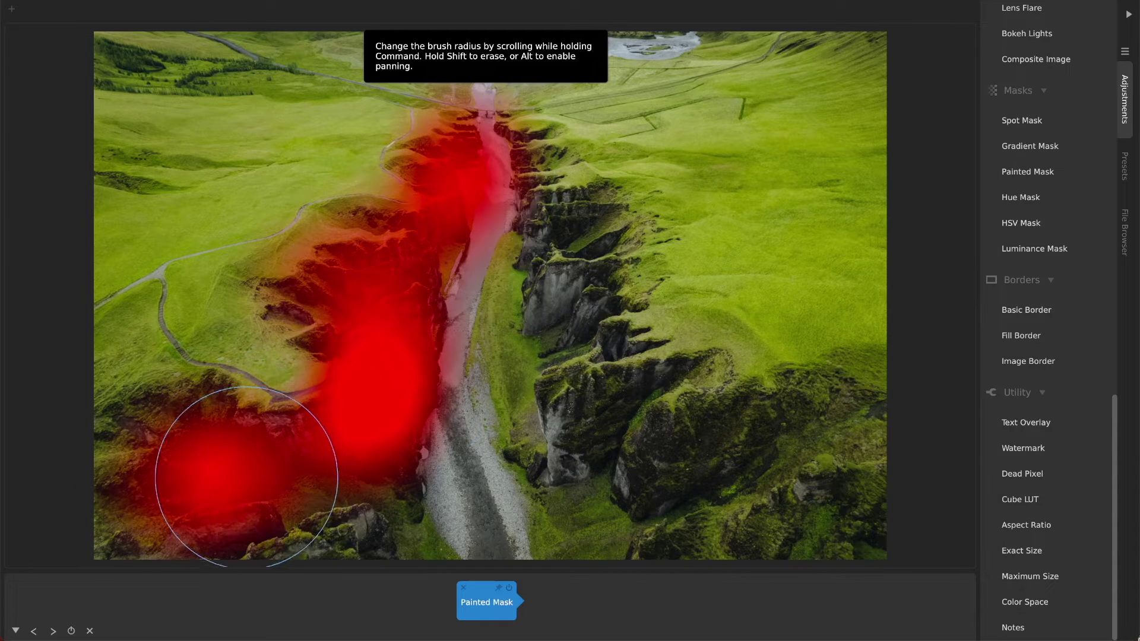
{"action": "mouse_move", "coordinate": [561, 200]}
{"action": "left_mouse_down"}
{"action": "mouse_move", "coordinate": [567, 297]}
{"action": "mouse_move", "coordinate": [620, 329]}
{"action": "mouse_move", "coordinate": [565, 390]}
{"action": "mouse_move", "coordinate": [639, 443]}
{"action": "mouse_move", "coordinate": [736, 481]}
{"action": "left_mouse_up"}
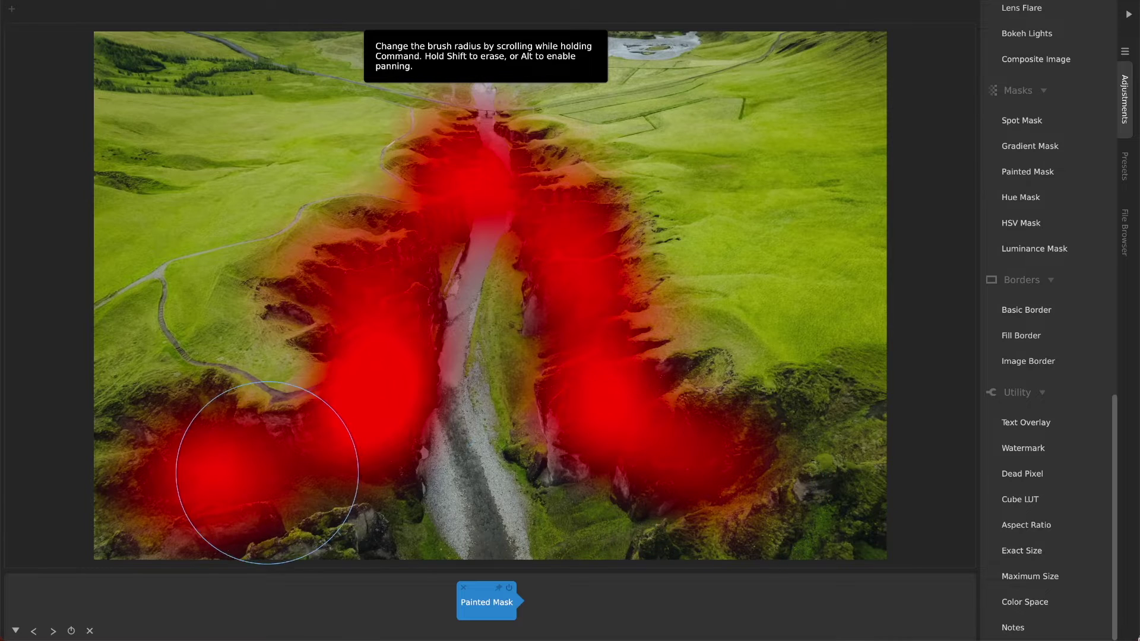
{"action": "mouse_move", "coordinate": [267, 483]}
{"action": "left_mouse_down"}
{"action": "mouse_move", "coordinate": [337, 495]}
{"action": "mouse_move", "coordinate": [302, 438]}
{"action": "mouse_move", "coordinate": [198, 403]}
{"action": "mouse_move", "coordinate": [158, 433]}
{"action": "left_mouse_up"}
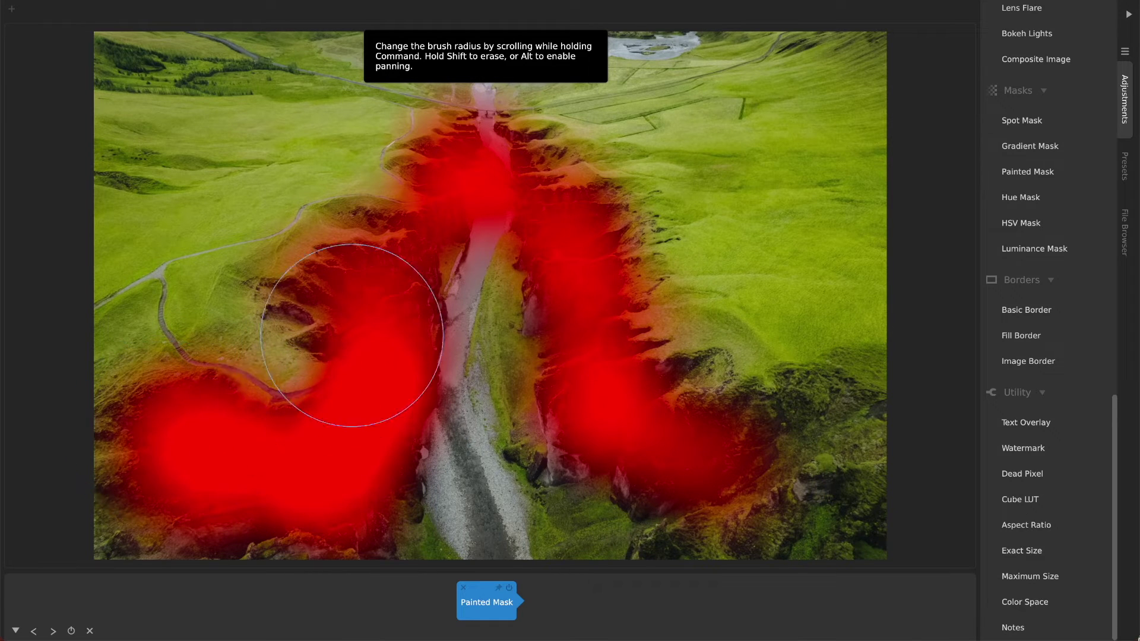
Hide and reshow the mask overlay to check coverage, then finish editing the mask
{"action": "mouse_move", "coordinate": [568, 583]}
{"action": "left_click", "coordinate": [592, 612]}
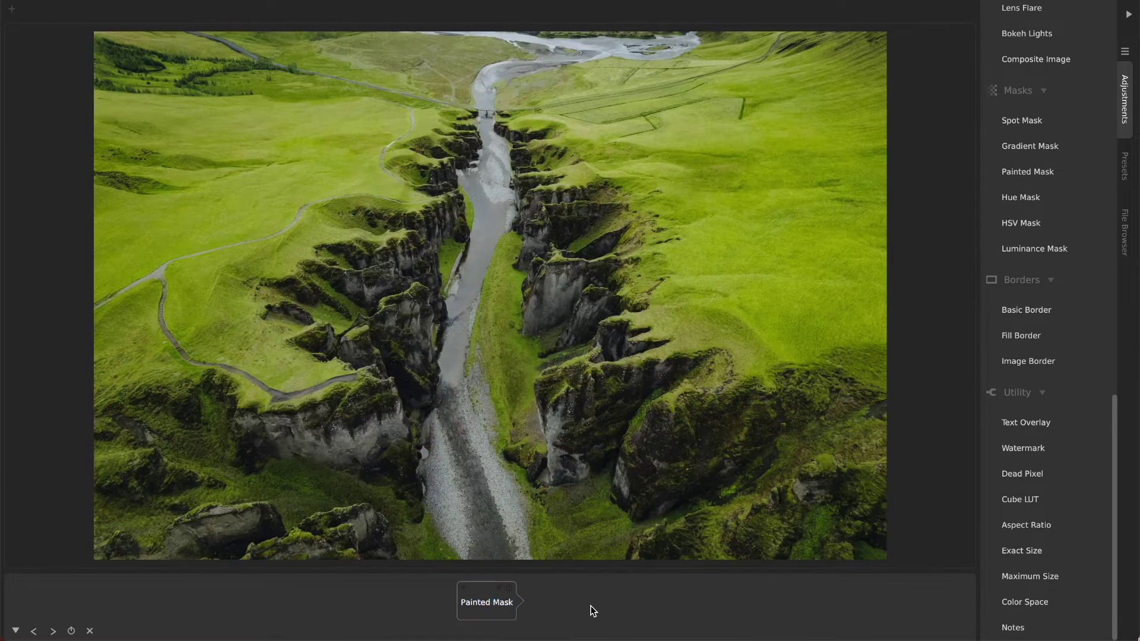
{"action": "left_click", "coordinate": [472, 615]}
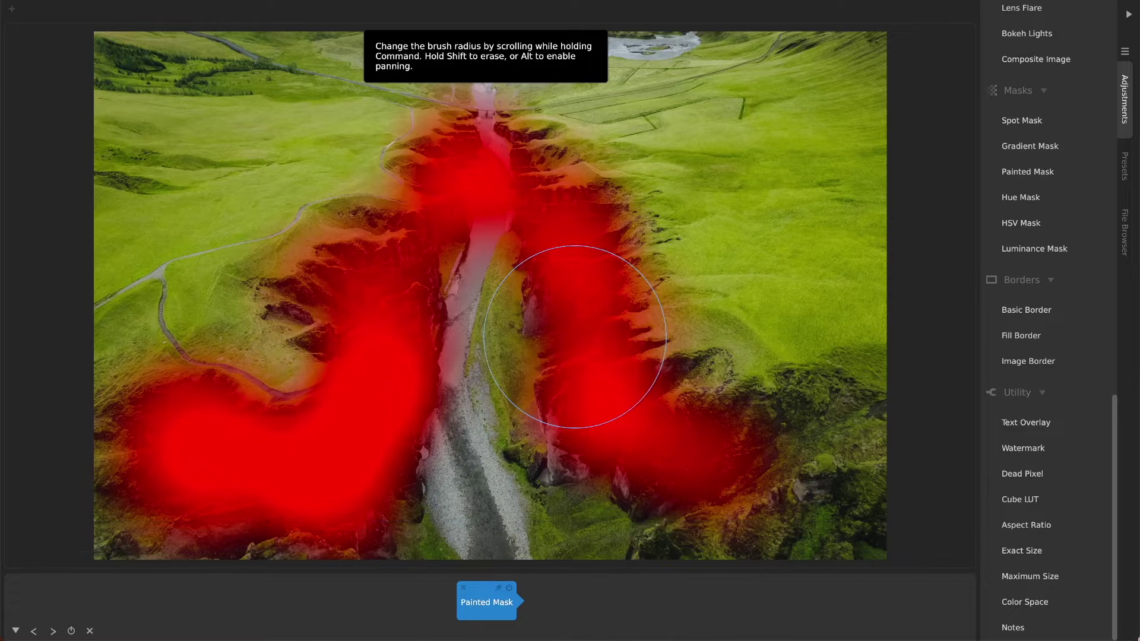
{"action": "left_click", "coordinate": [552, 618]}
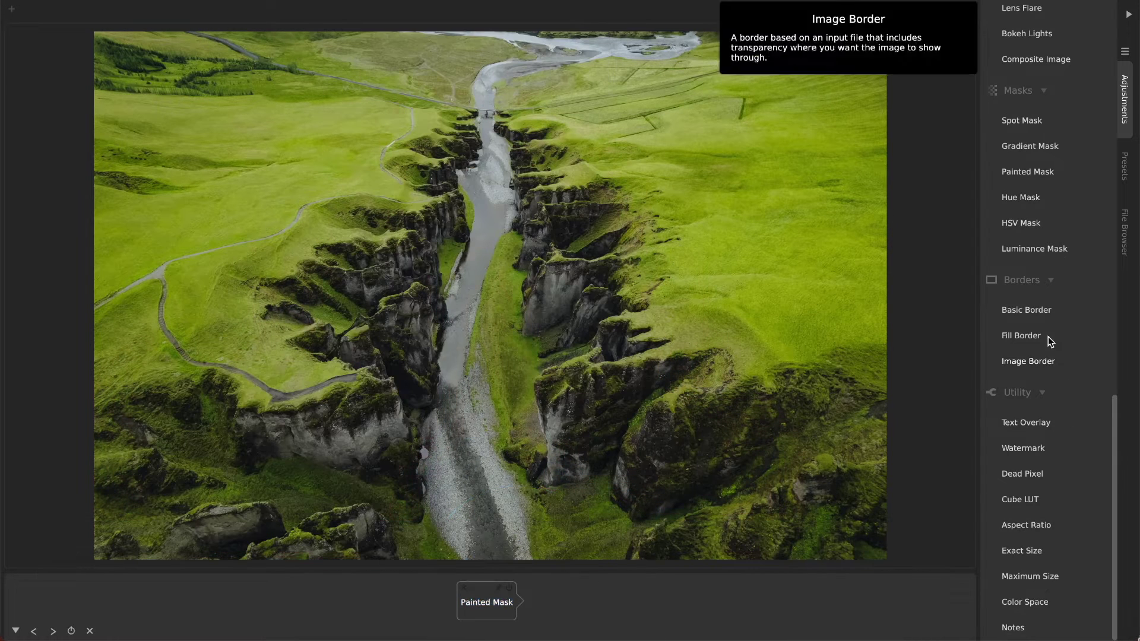
{"action": "scroll", "coordinate": [1030, 261], "scroll_direction": "up", "scroll_amount": 10}
Add Exposure after the mask, invert the mask, and try an exposure amount near 60.64
{"action": "left_click", "coordinate": [1028, 142]}
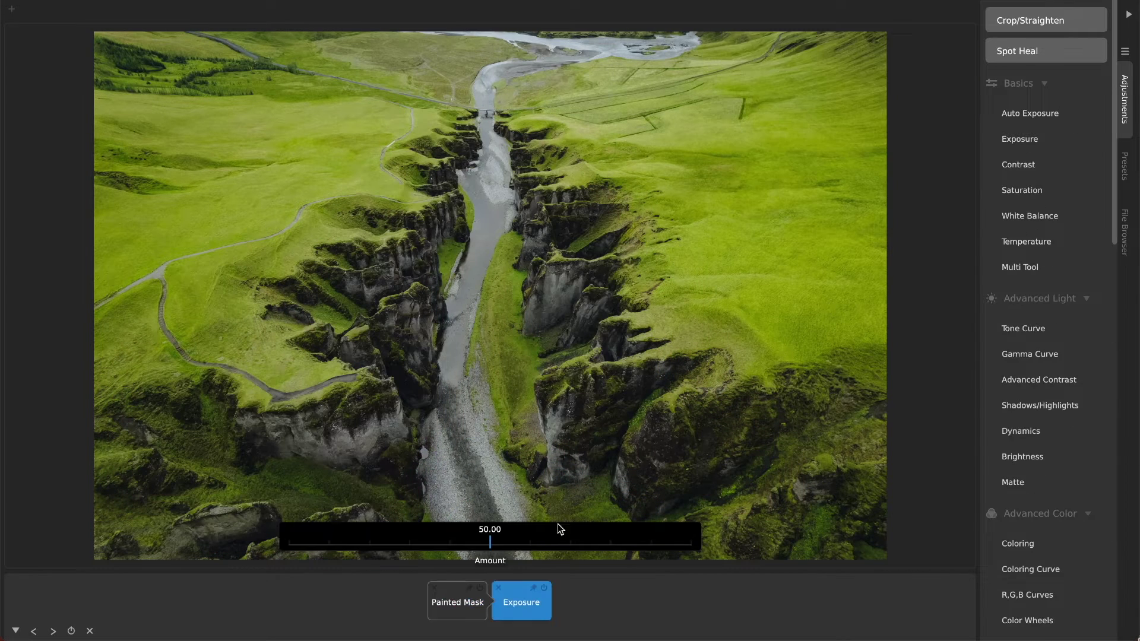
{"action": "left_click_drag", "start_coordinate": [489, 543], "coordinate": [405, 538]}
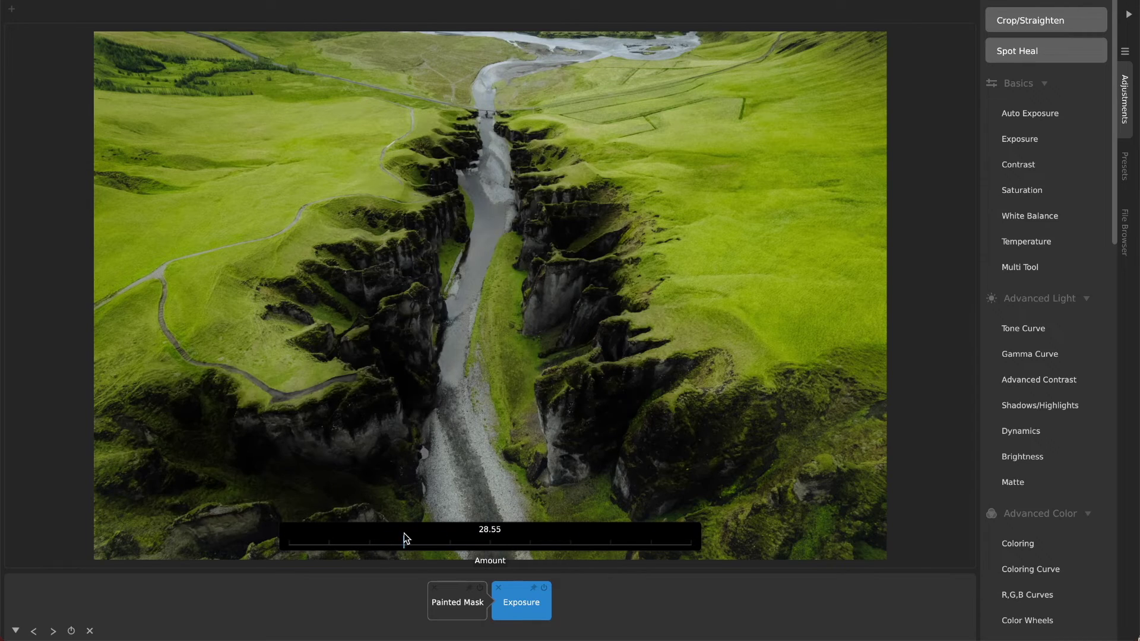
{"action": "left_click", "coordinate": [452, 611]}
{"action": "left_click", "coordinate": [813, 538]}
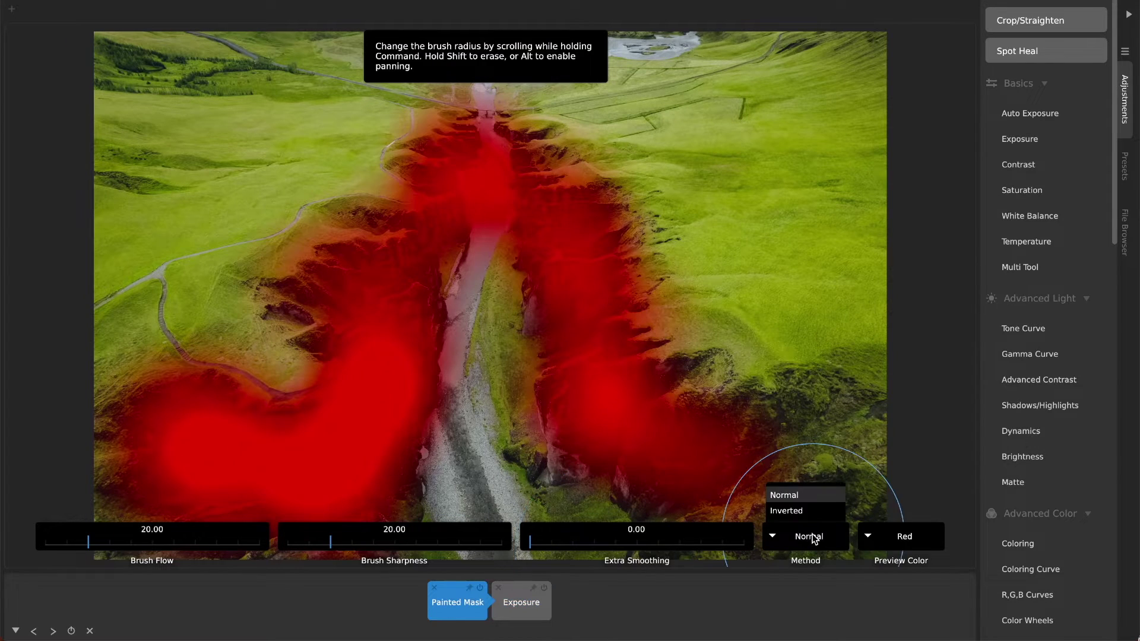
{"action": "left_click", "coordinate": [811, 514]}
{"action": "left_click", "coordinate": [627, 627]}
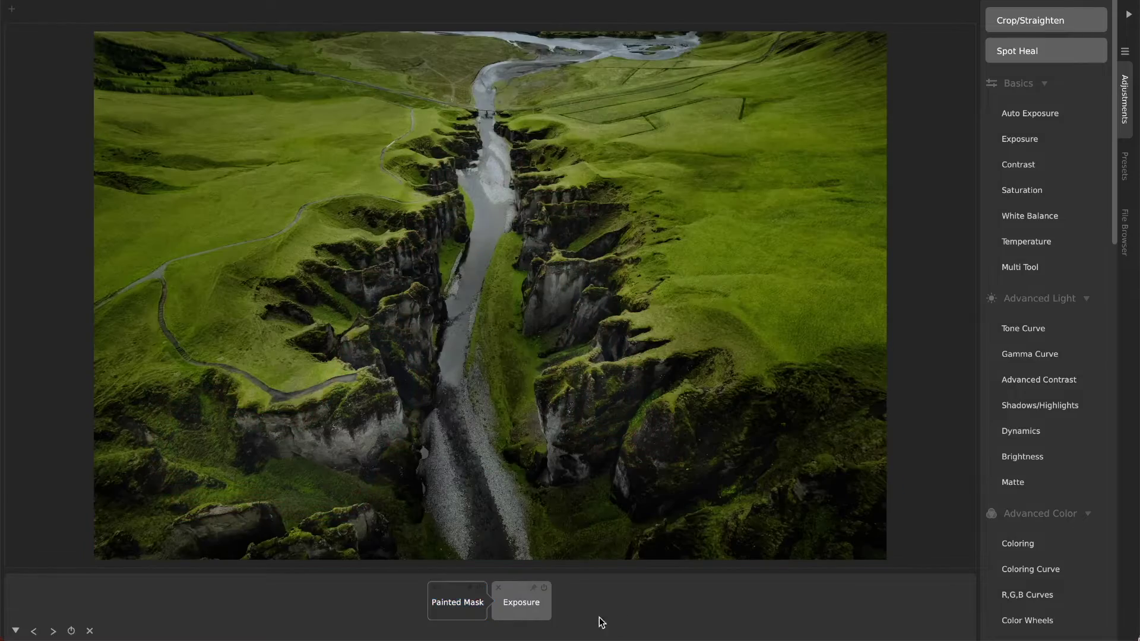
{"action": "left_click", "coordinate": [511, 609]}
{"action": "mouse_move", "coordinate": [484, 545]}
{"action": "left_mouse_down"}
{"action": "mouse_move", "coordinate": [551, 543]}
{"action": "mouse_move", "coordinate": [414, 542]}
{"action": "mouse_move", "coordinate": [561, 541]}
{"action": "mouse_move", "coordinate": [326, 555]}
{"action": "mouse_move", "coordinate": [551, 552]}
{"action": "mouse_move", "coordinate": [406, 561]}
{"action": "mouse_move", "coordinate": [317, 554]}
{"action": "mouse_move", "coordinate": [398, 547]}
{"action": "left_mouse_up"}
Return the mask Method to Normal and settle Exposure Amount at about 25.53
{"action": "left_click", "coordinate": [462, 601]}
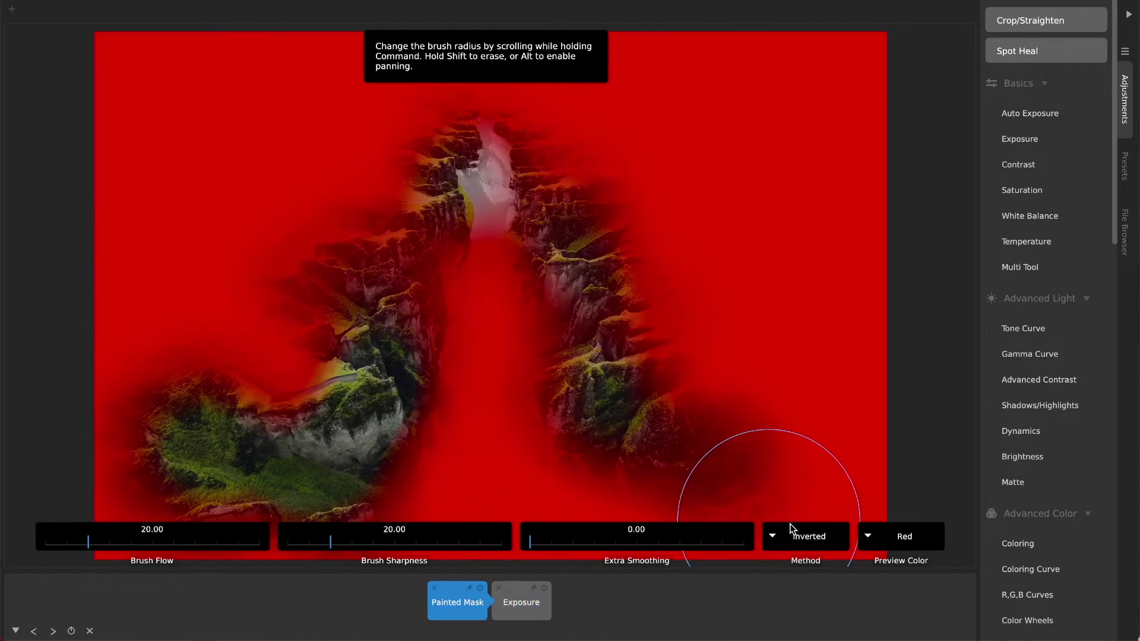
{"action": "left_click", "coordinate": [805, 537]}
{"action": "left_click", "coordinate": [800, 495]}
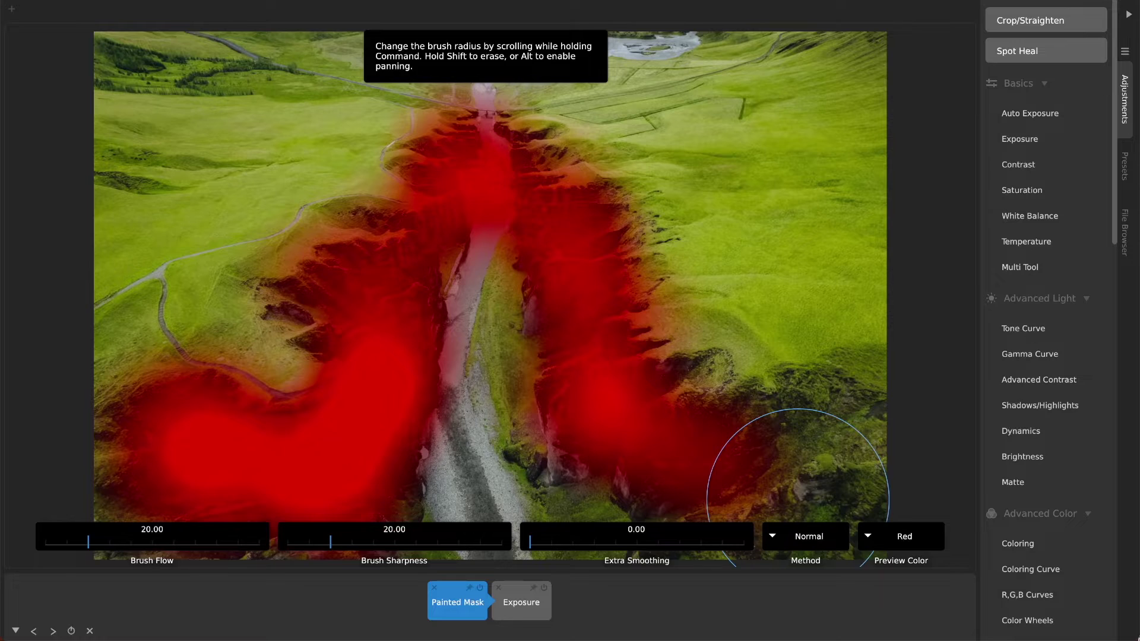
{"action": "left_click", "coordinate": [586, 613]}
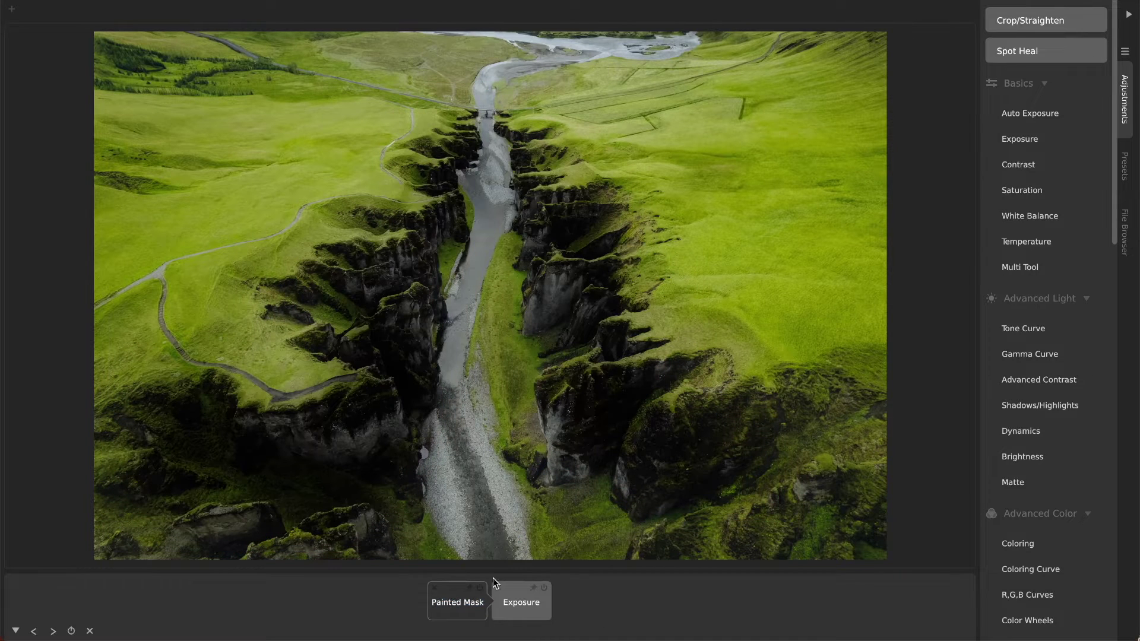
{"action": "left_click", "coordinate": [514, 604]}
{"action": "mouse_move", "coordinate": [469, 556]}
{"action": "left_mouse_down"}
{"action": "mouse_move", "coordinate": [561, 539]}
{"action": "mouse_move", "coordinate": [368, 550]}
{"action": "mouse_move", "coordinate": [603, 540]}
{"action": "mouse_move", "coordinate": [418, 548]}
{"action": "mouse_move", "coordinate": [430, 548]}
{"action": "left_mouse_up"}
{"action": "left_click", "coordinate": [604, 624]}
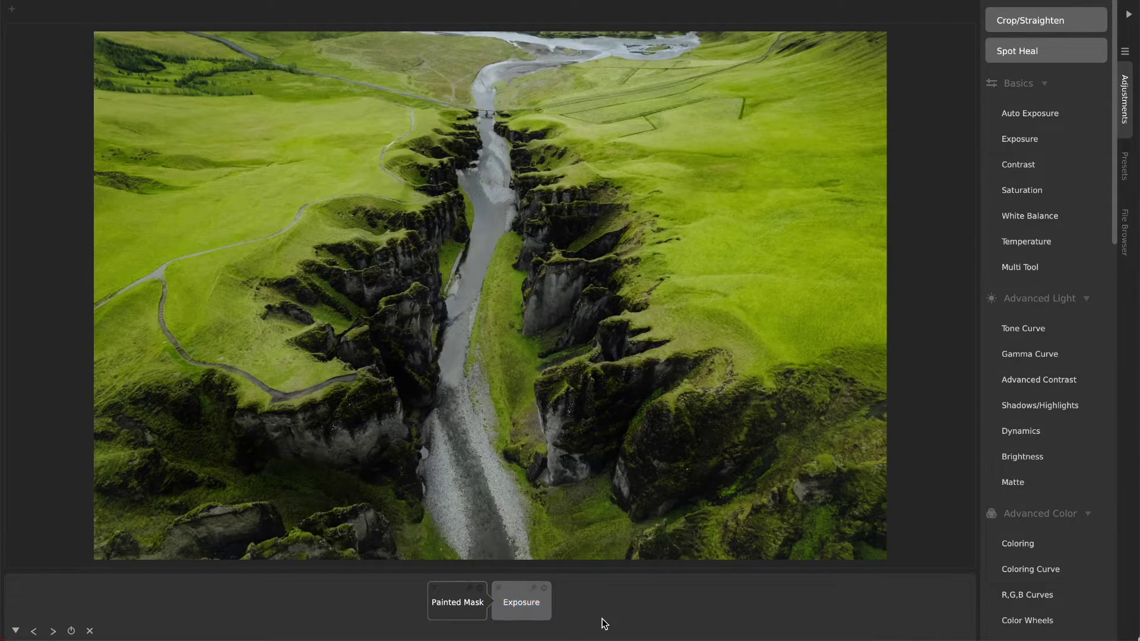
Add a Coloring adjustment with a dark green tint (RGB 0, 69, 10) at amount 0.50
{"action": "scroll", "coordinate": [1045, 159], "scroll_direction": "down", "scroll_amount": 1}
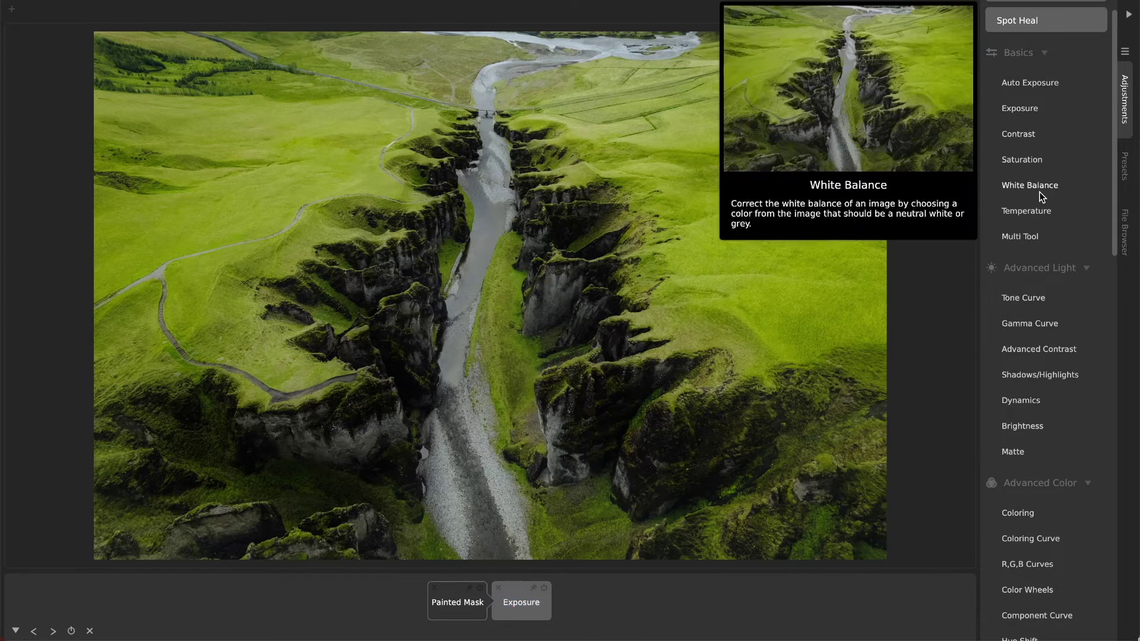
{"action": "scroll", "coordinate": [1034, 260], "scroll_direction": "down", "scroll_amount": 8}
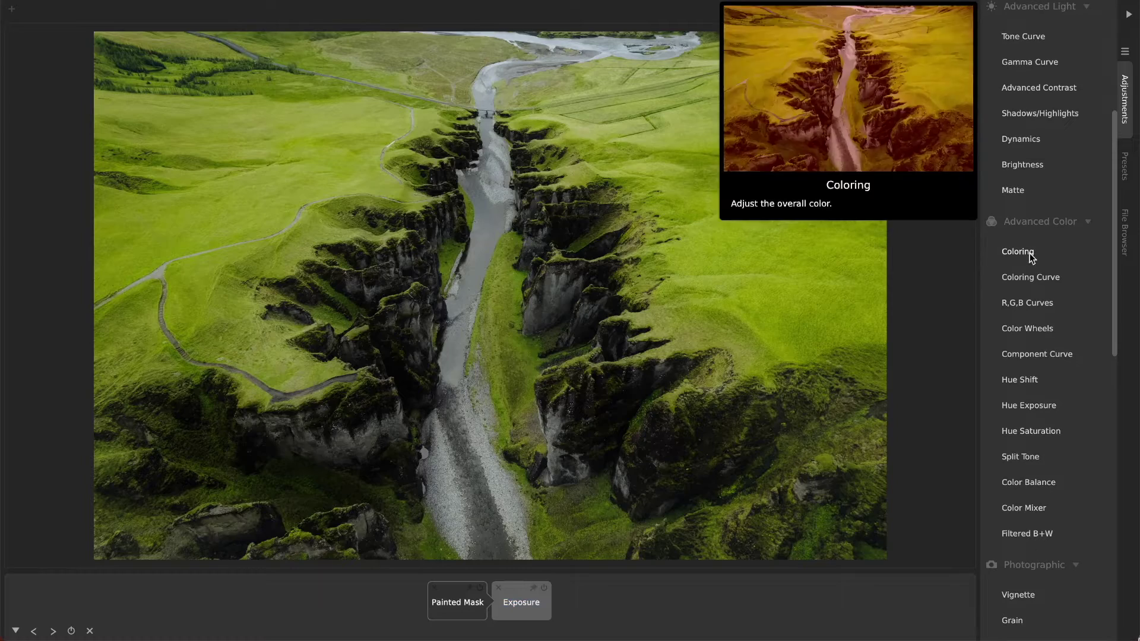
{"action": "left_click", "coordinate": [1031, 254]}
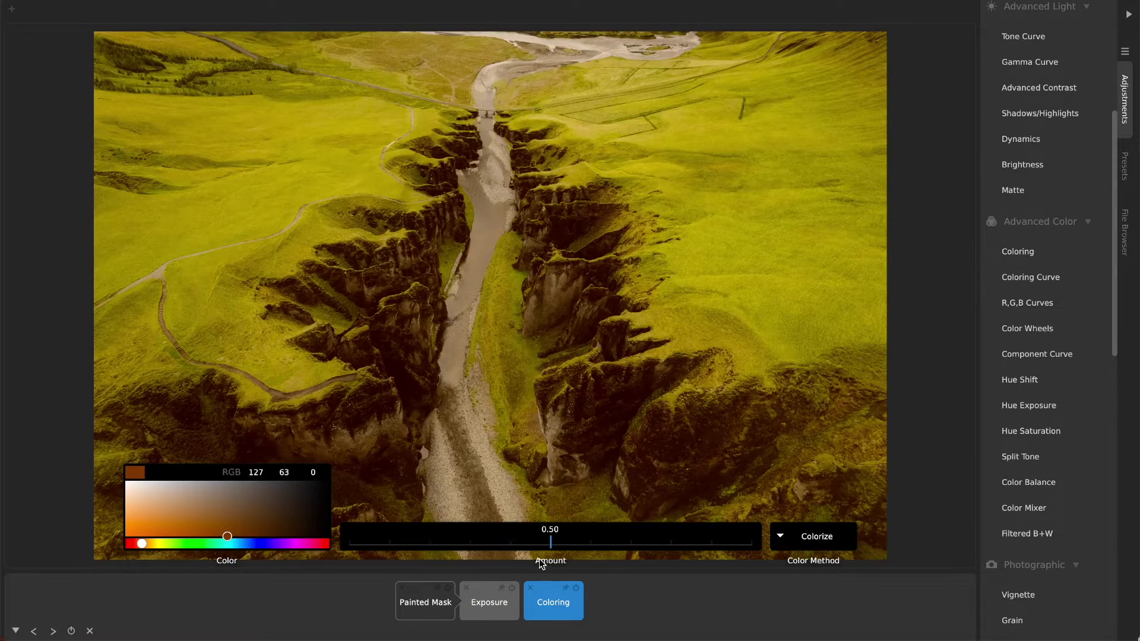
{"action": "mouse_move", "coordinate": [249, 545]}
{"action": "left_mouse_down"}
{"action": "mouse_move", "coordinate": [196, 546]}
{"action": "mouse_move", "coordinate": [304, 545]}
{"action": "mouse_move", "coordinate": [272, 547]}
{"action": "left_mouse_up"}
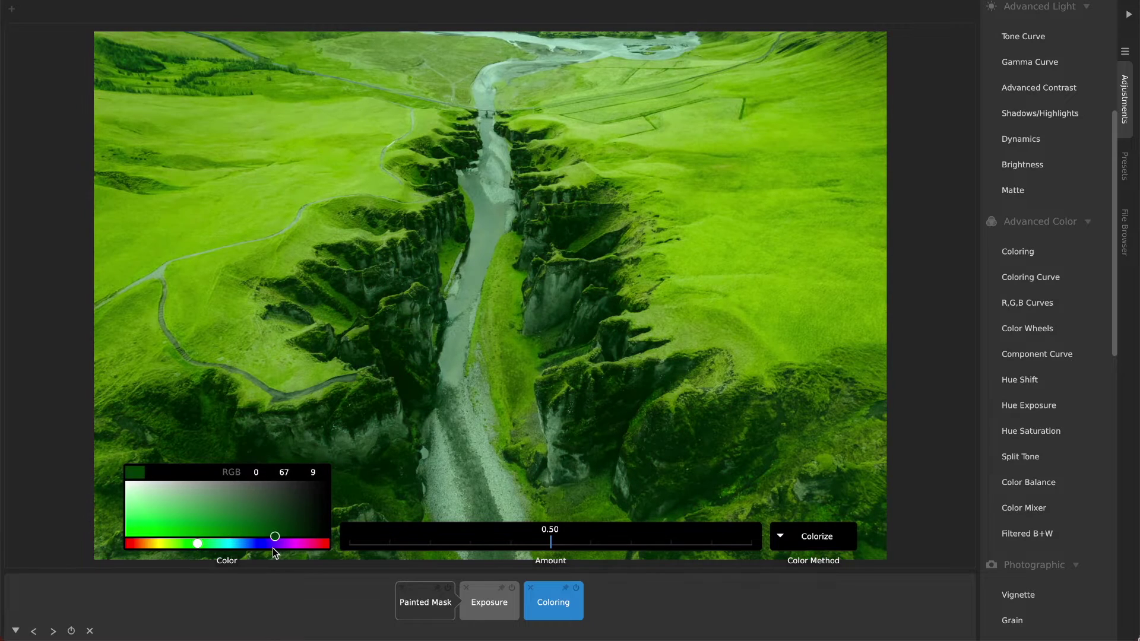
{"action": "left_click", "coordinate": [329, 608]}
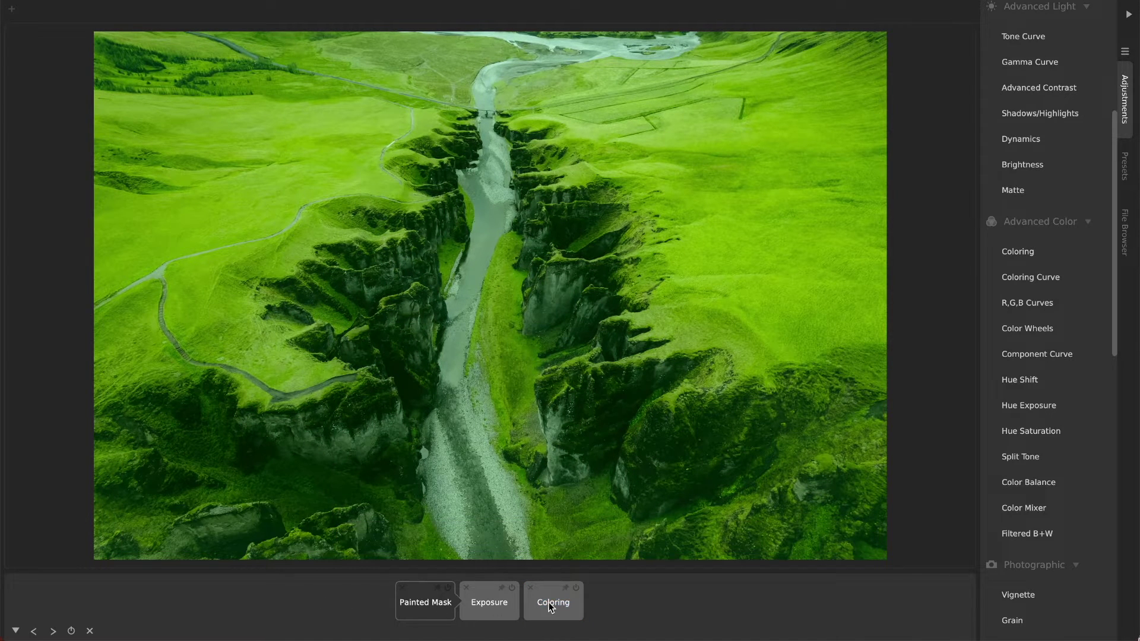
Review the Painted Mask, Exposure and Coloring settings, toggling Coloring off and on to compare
{"action": "left_click", "coordinate": [424, 607]}
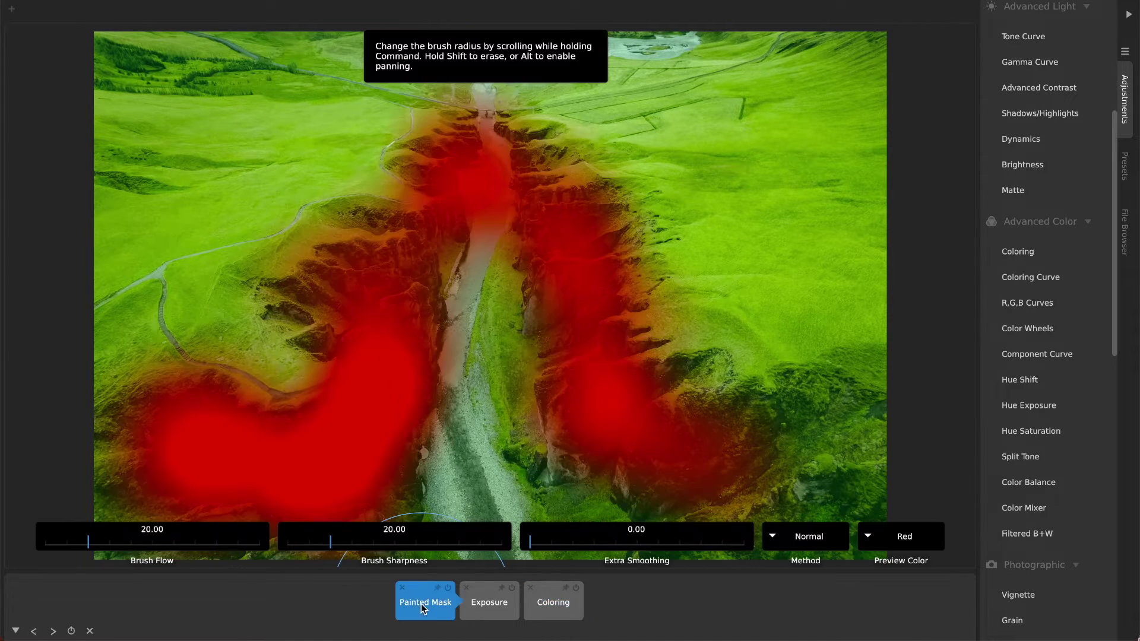
{"action": "left_click", "coordinate": [489, 605]}
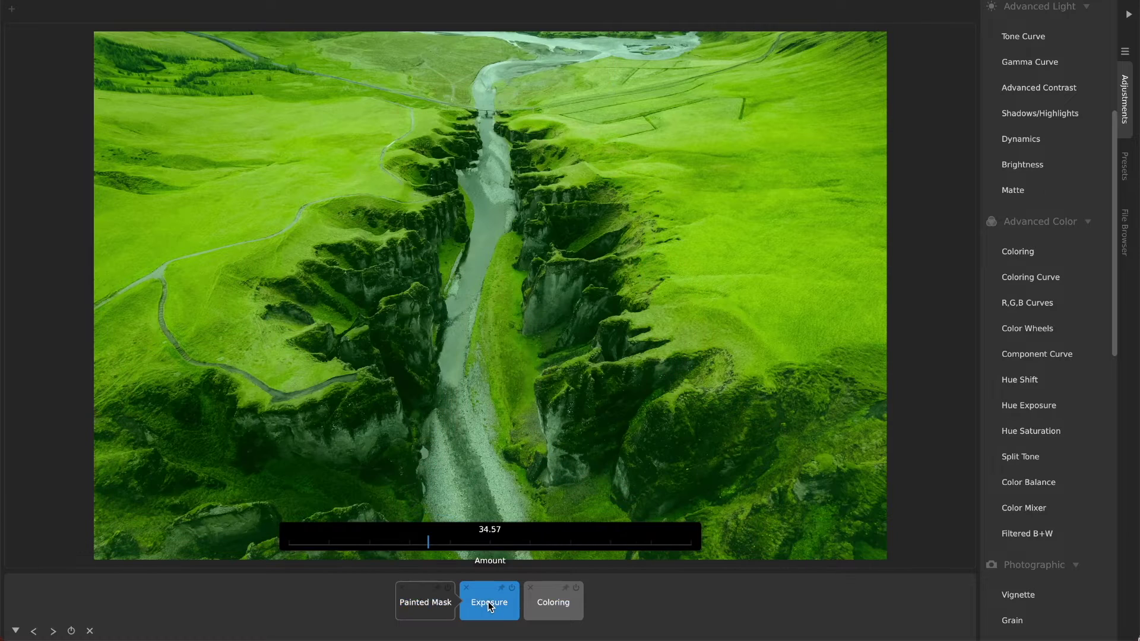
{"action": "left_click", "coordinate": [551, 605]}
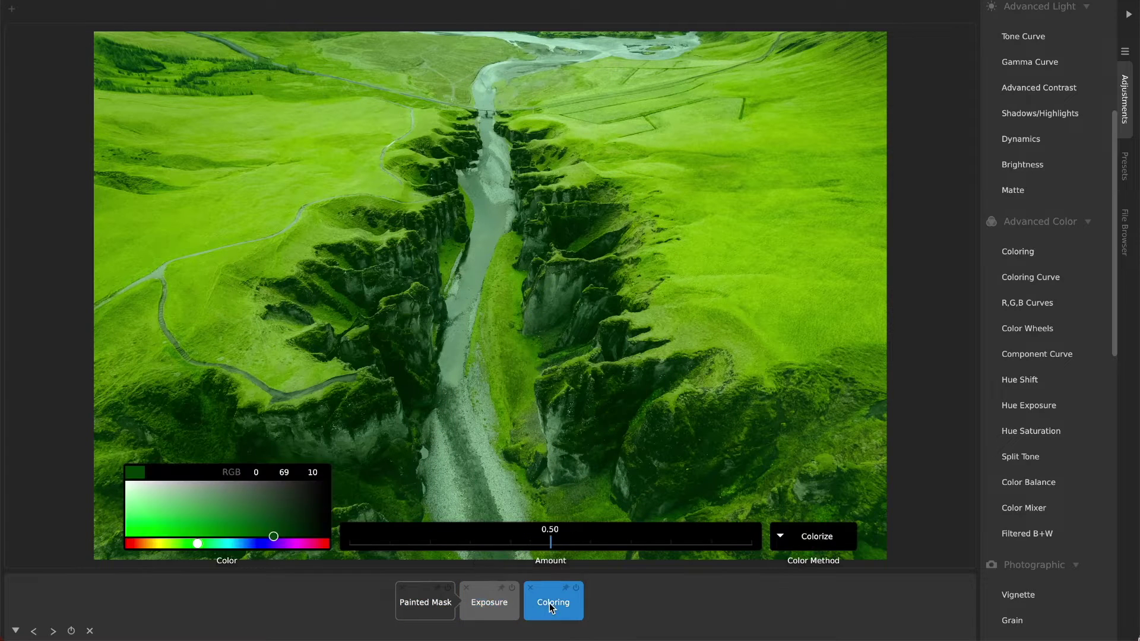
{"action": "left_click", "coordinate": [617, 362]}
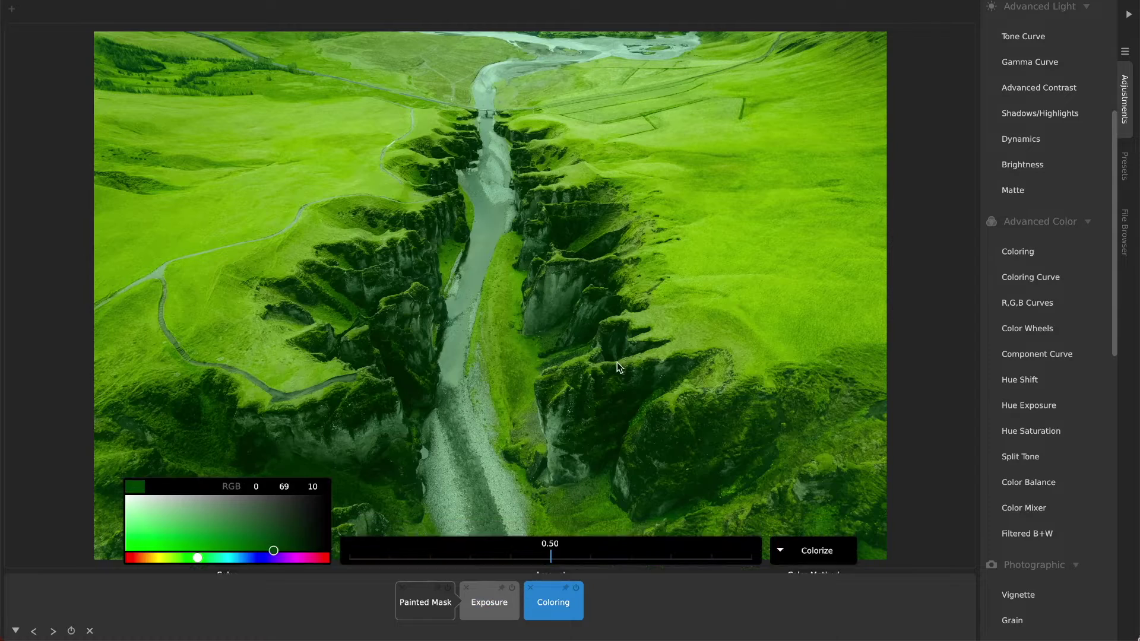
{"action": "left_click", "coordinate": [575, 589]}
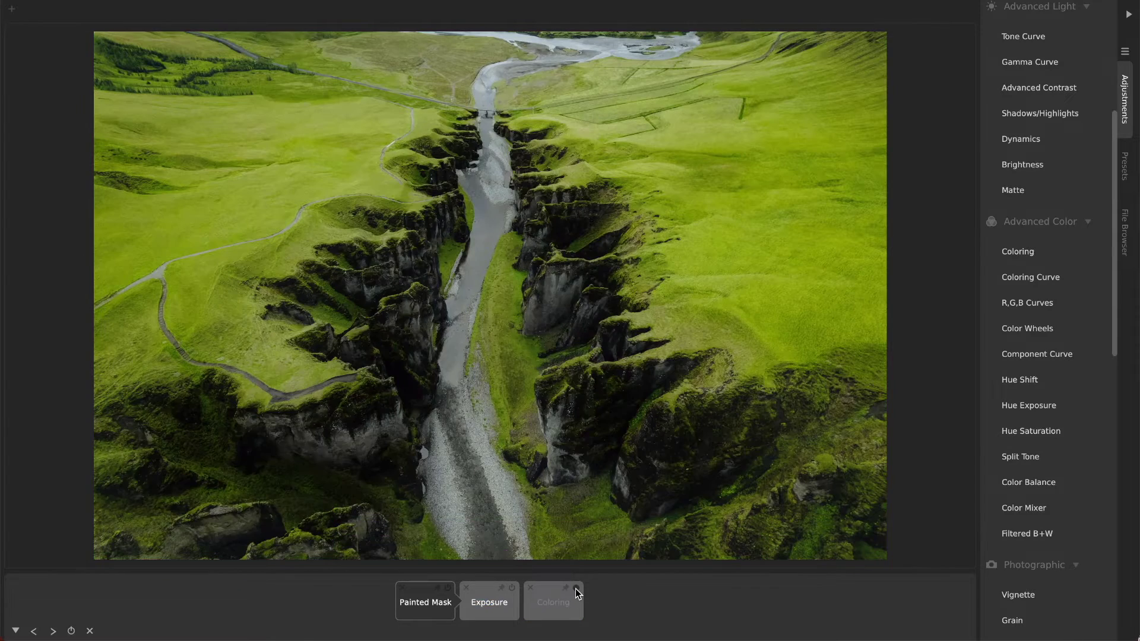
{"action": "left_click", "coordinate": [575, 589]}
Nest the Exposure and Coloring adjustments into a tile named Nested Tile
{"action": "left_click", "coordinate": [557, 612]}
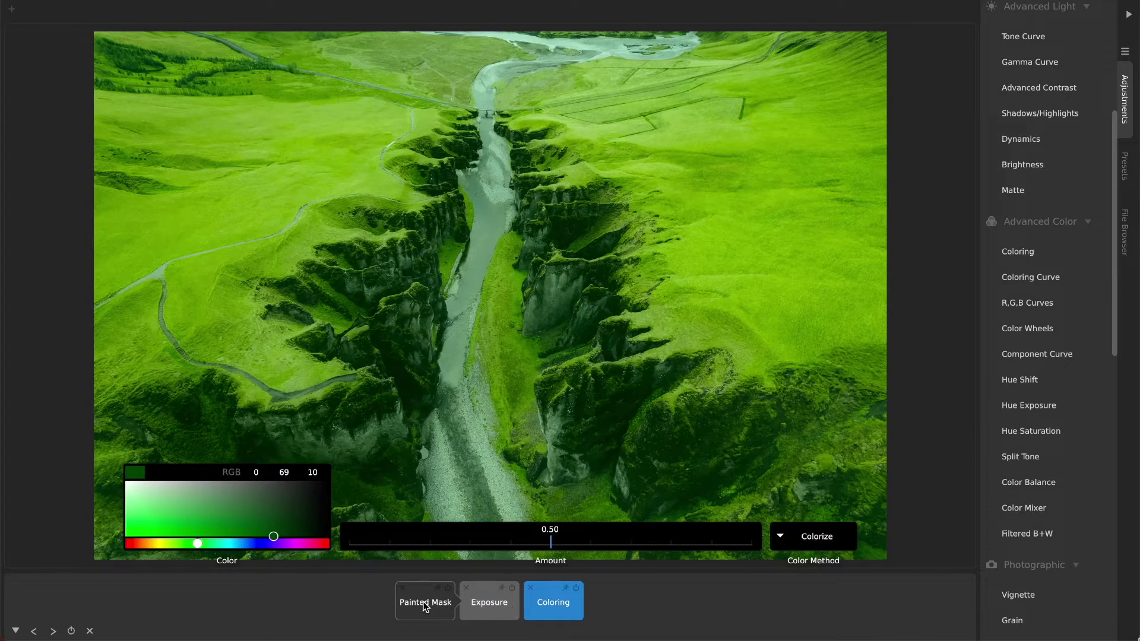
{"action": "left_click", "coordinate": [495, 612]}
{"action": "left_click", "coordinate": [540, 606], "text": "ctrl"}
{"action": "right_click", "coordinate": [540, 606]}
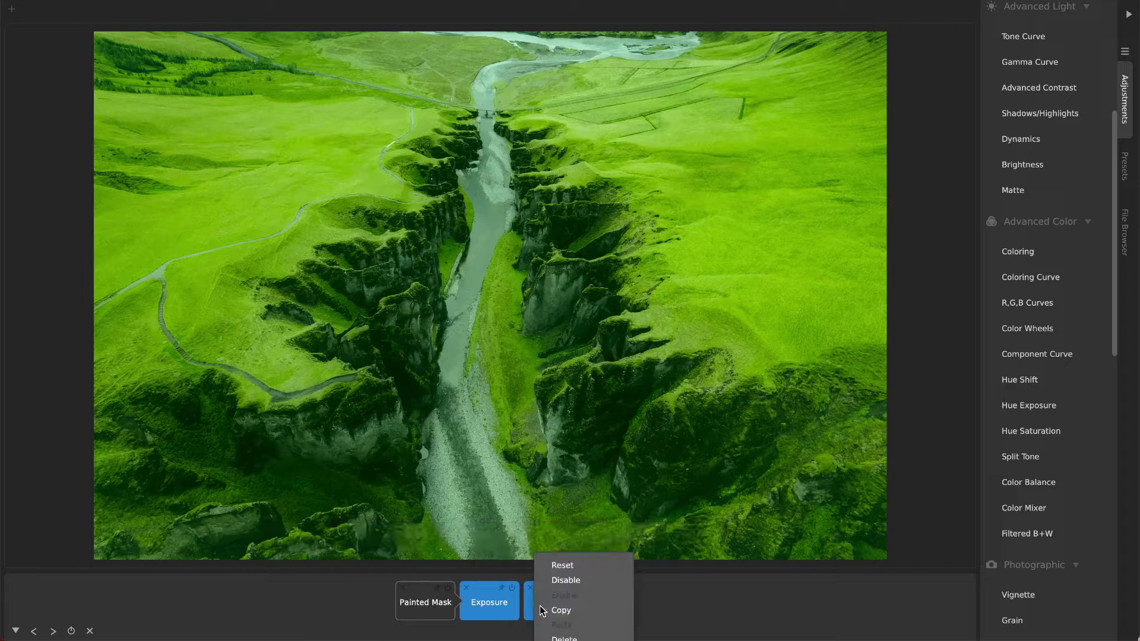
{"action": "left_click", "coordinate": [564, 639]}
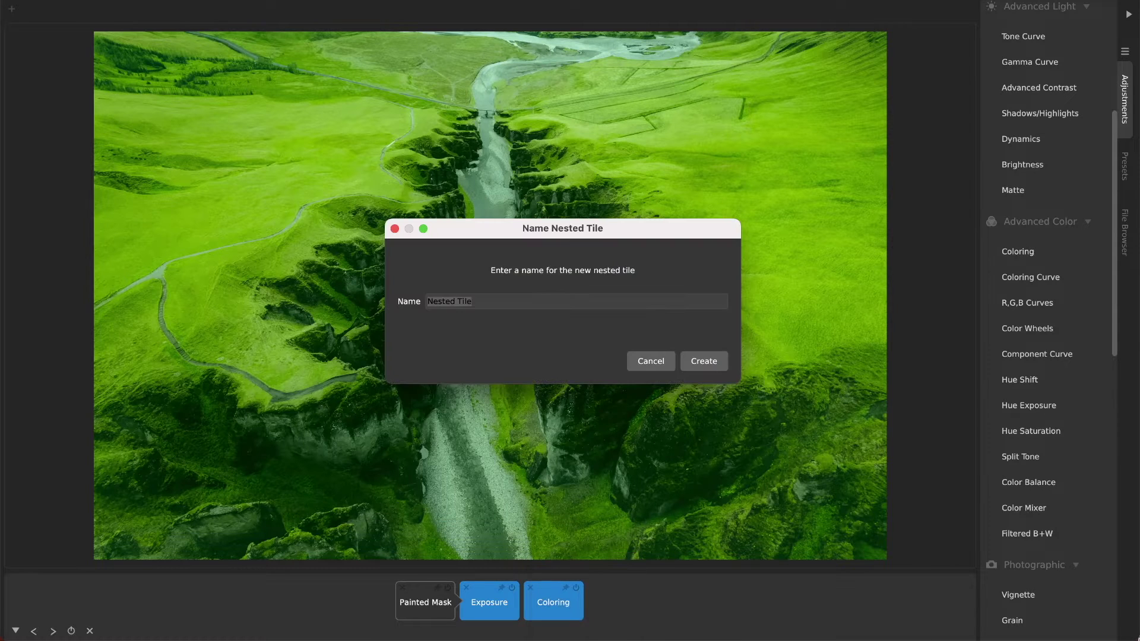
{"action": "left_click", "coordinate": [716, 362]}
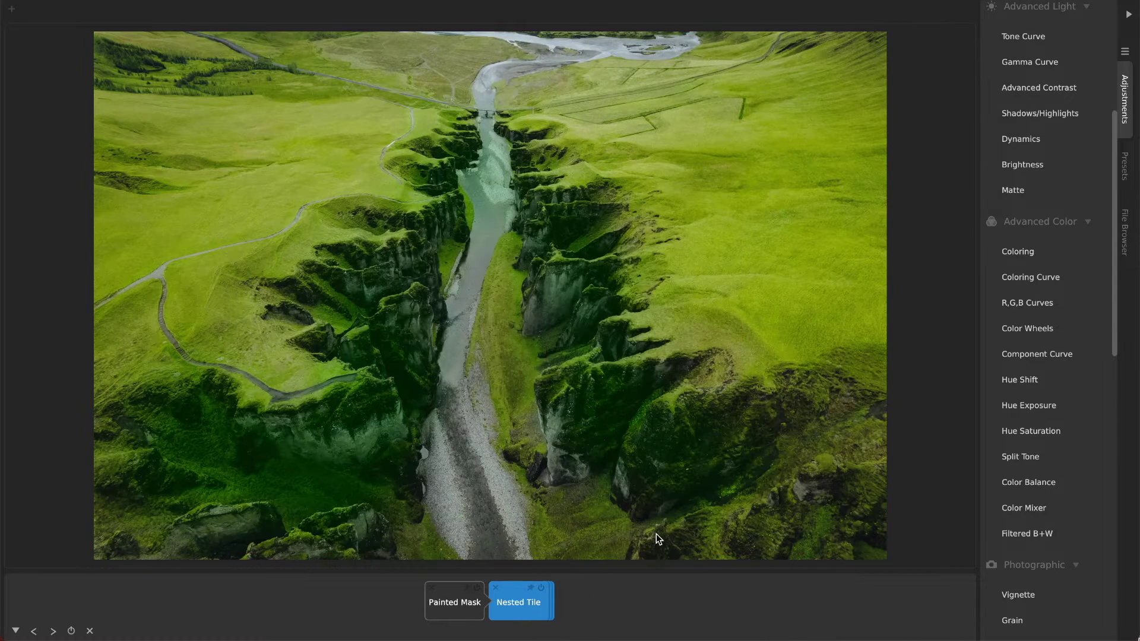
Open the Nested Tile to inspect its Exposure and Coloring, then view its strength setting
{"action": "left_click", "coordinate": [451, 615]}
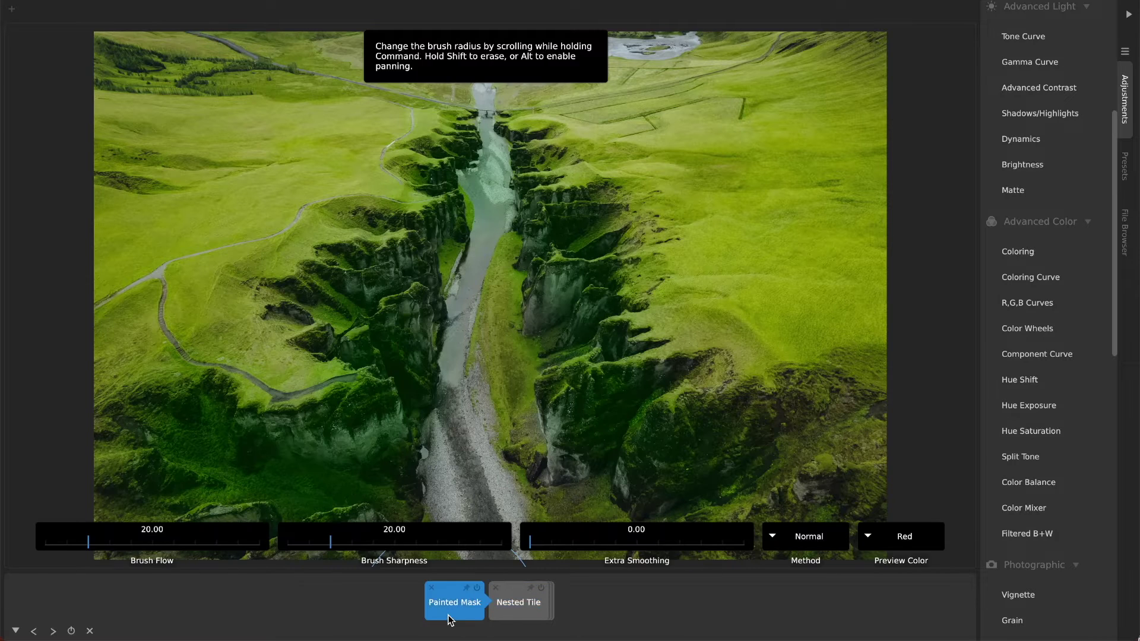
{"action": "left_click", "coordinate": [509, 615]}
{"action": "double_click", "coordinate": [511, 616]}
{"action": "left_click", "coordinate": [432, 603]}
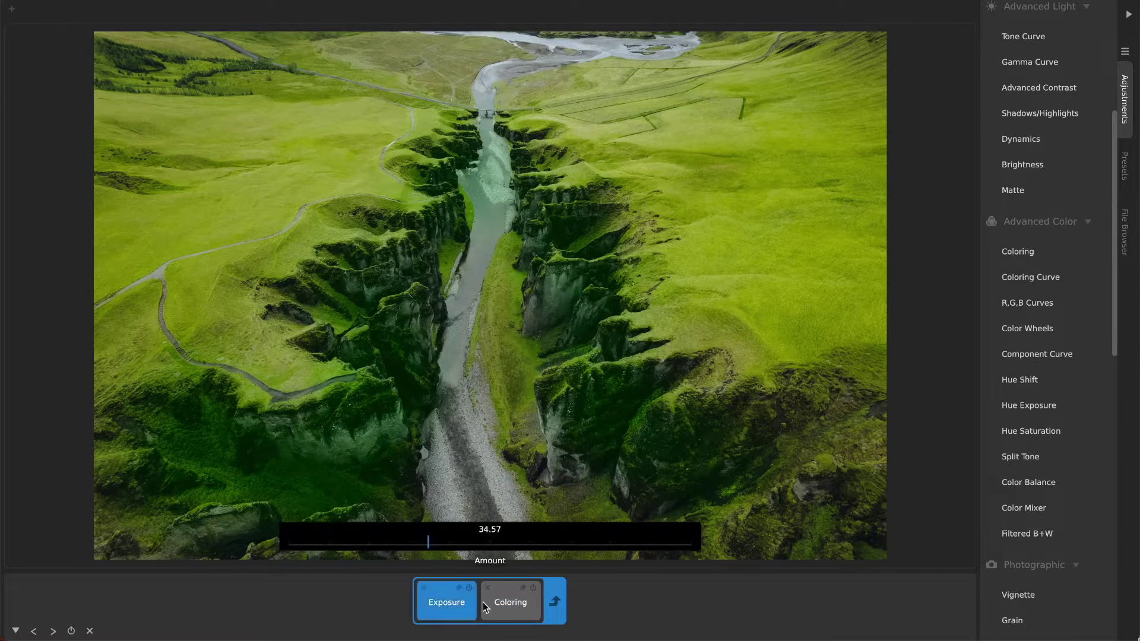
{"action": "left_click", "coordinate": [509, 603]}
{"action": "left_click", "coordinate": [554, 602]}
{"action": "left_click", "coordinate": [459, 610]}
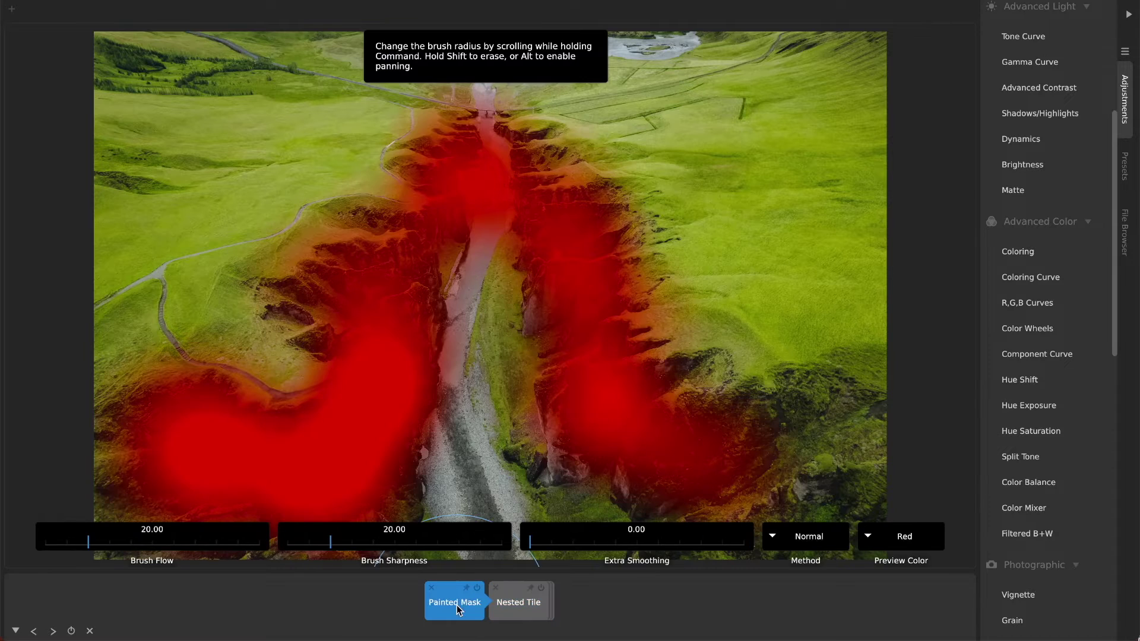
{"action": "left_click", "coordinate": [635, 608]}
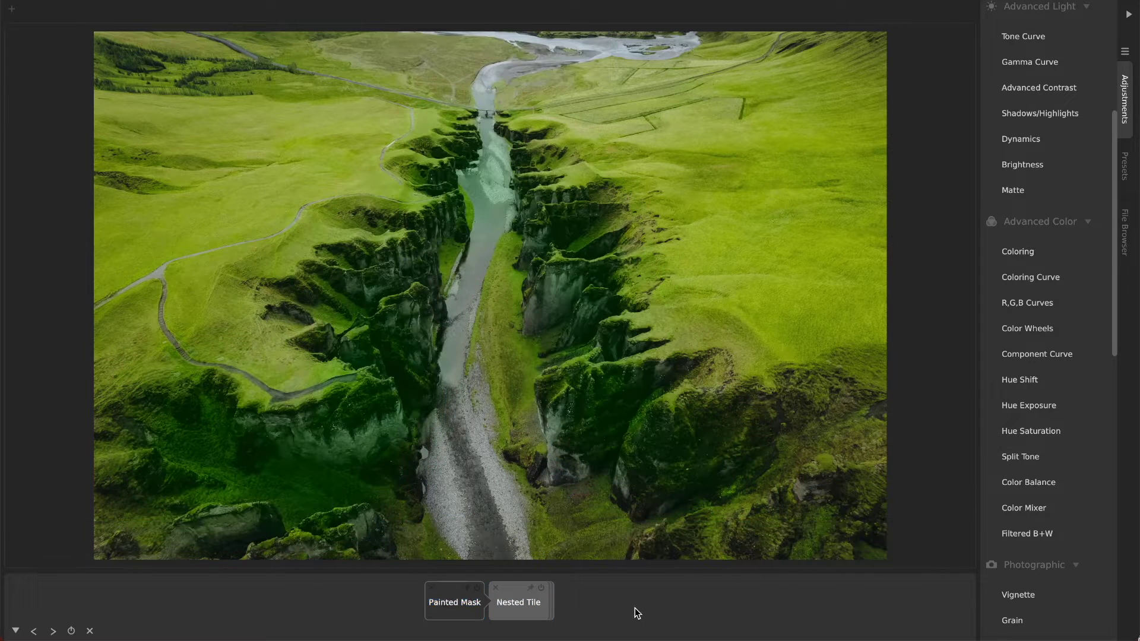
{"action": "left_click", "coordinate": [517, 603]}
Set the Painted Mask Preview Color to None and brush more canyon walls into the mask
{"action": "left_click_drag", "start_coordinate": [593, 541], "coordinate": [721, 550]}
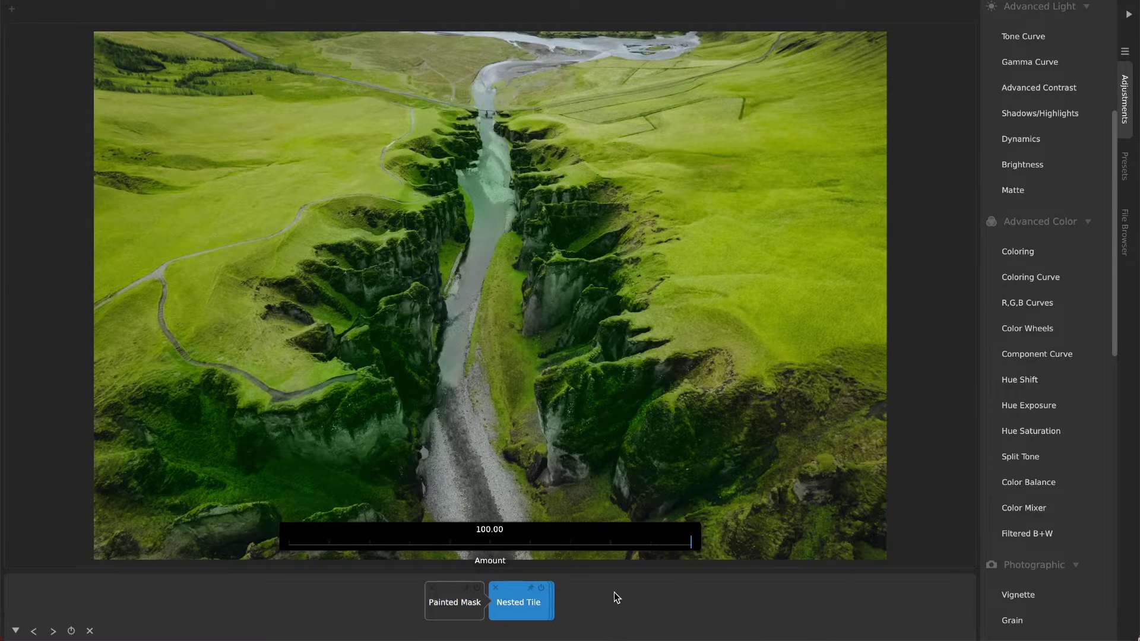
{"action": "left_click", "coordinate": [457, 605]}
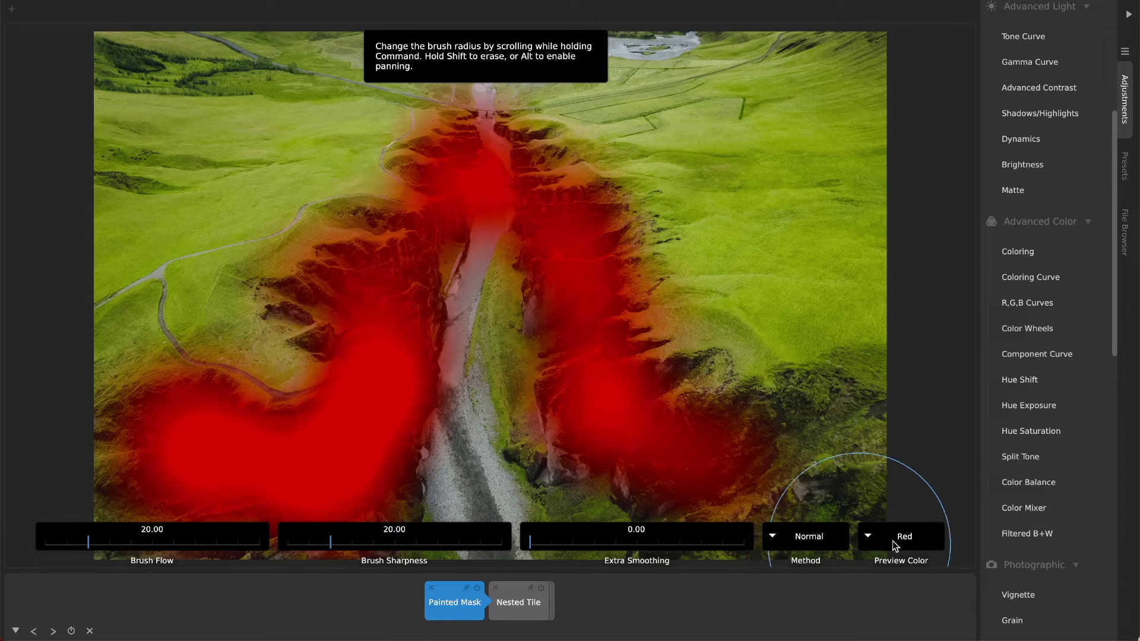
{"action": "left_click", "coordinate": [902, 538]}
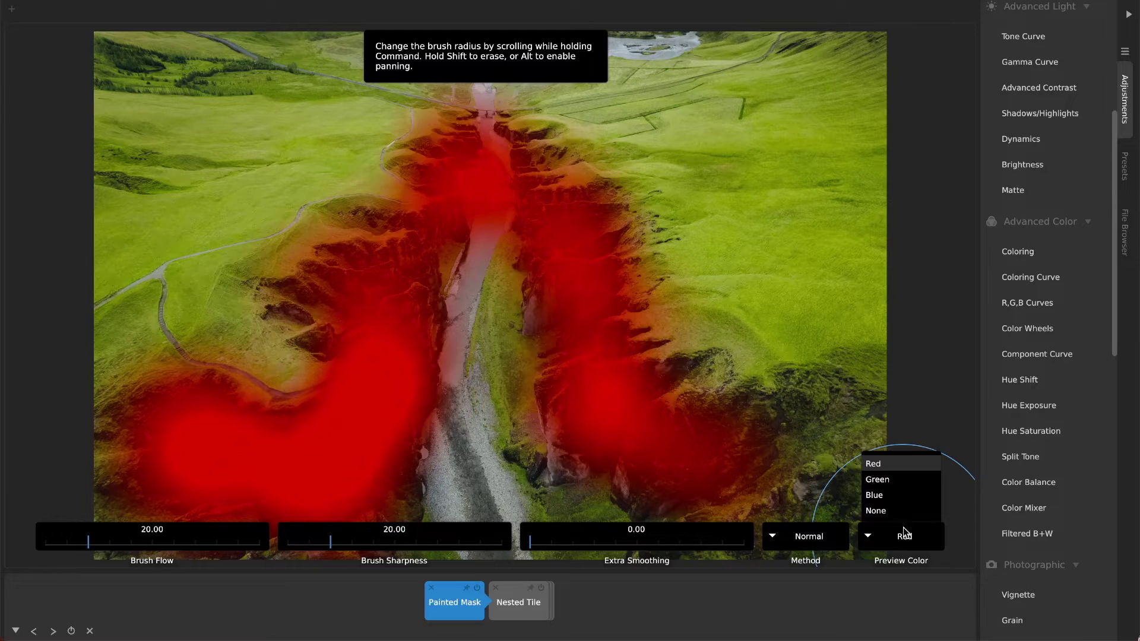
{"action": "left_click", "coordinate": [876, 511]}
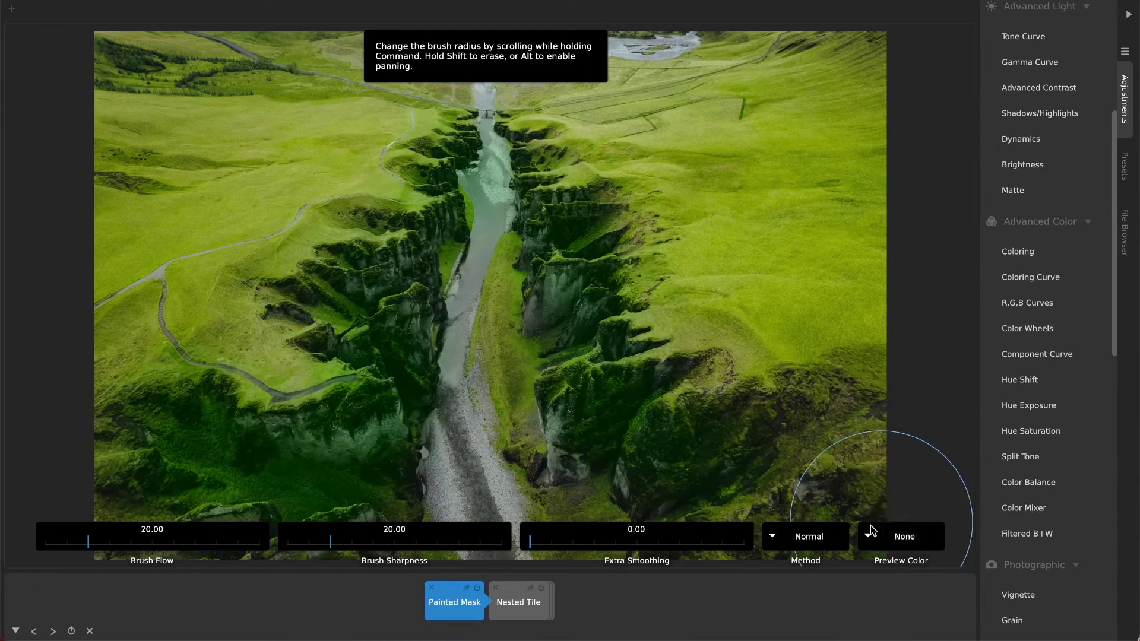
{"action": "mouse_move", "coordinate": [250, 248]}
{"action": "left_mouse_down"}
{"action": "mouse_move", "coordinate": [267, 228]}
{"action": "mouse_move", "coordinate": [446, 238]}
{"action": "mouse_move", "coordinate": [462, 221]}
{"action": "mouse_move", "coordinate": [413, 204]}
{"action": "mouse_move", "coordinate": [367, 209]}
{"action": "mouse_move", "coordinate": [413, 196]}
{"action": "mouse_move", "coordinate": [582, 204]}
{"action": "mouse_move", "coordinate": [589, 285]}
{"action": "mouse_move", "coordinate": [621, 312]}
{"action": "mouse_move", "coordinate": [609, 396]}
{"action": "mouse_move", "coordinate": [709, 440]}
{"action": "left_mouse_up"}
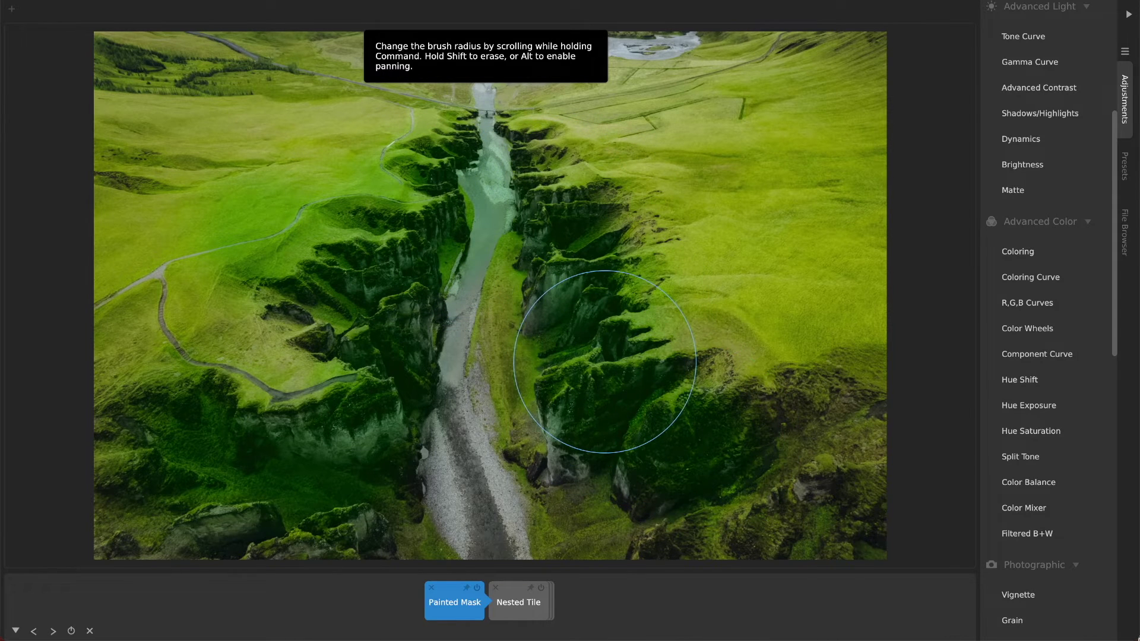
{"action": "left_click", "coordinate": [529, 607]}
Unnest the Nested Tile and delete the Coloring, leaving Exposure at amount 34.57
{"action": "right_click", "coordinate": [529, 607]}
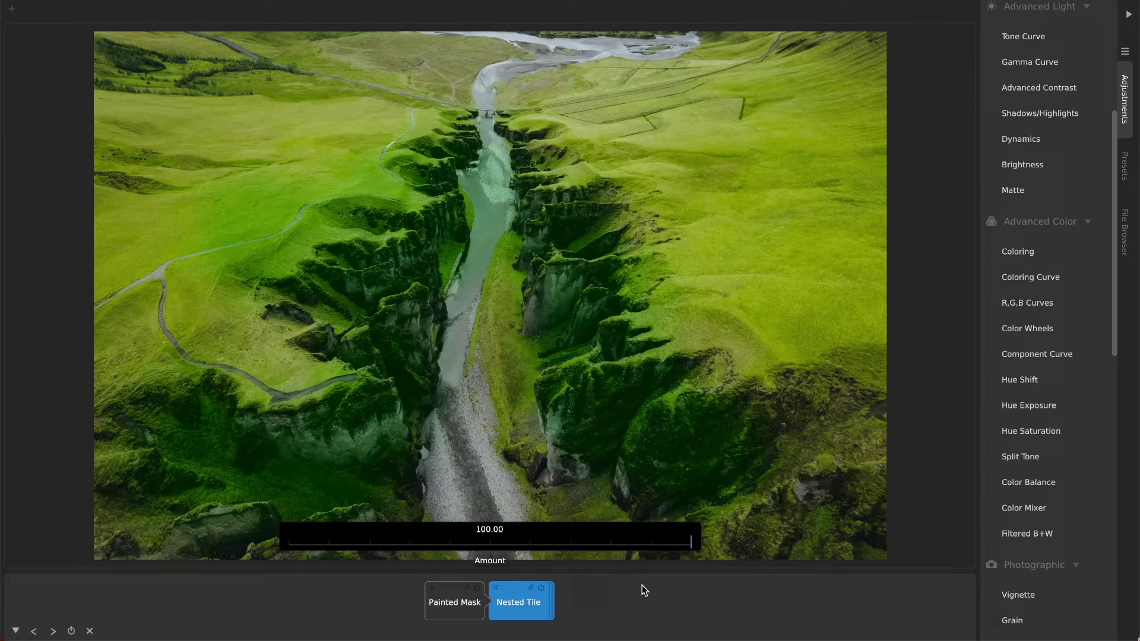
{"action": "right_click", "coordinate": [510, 590]}
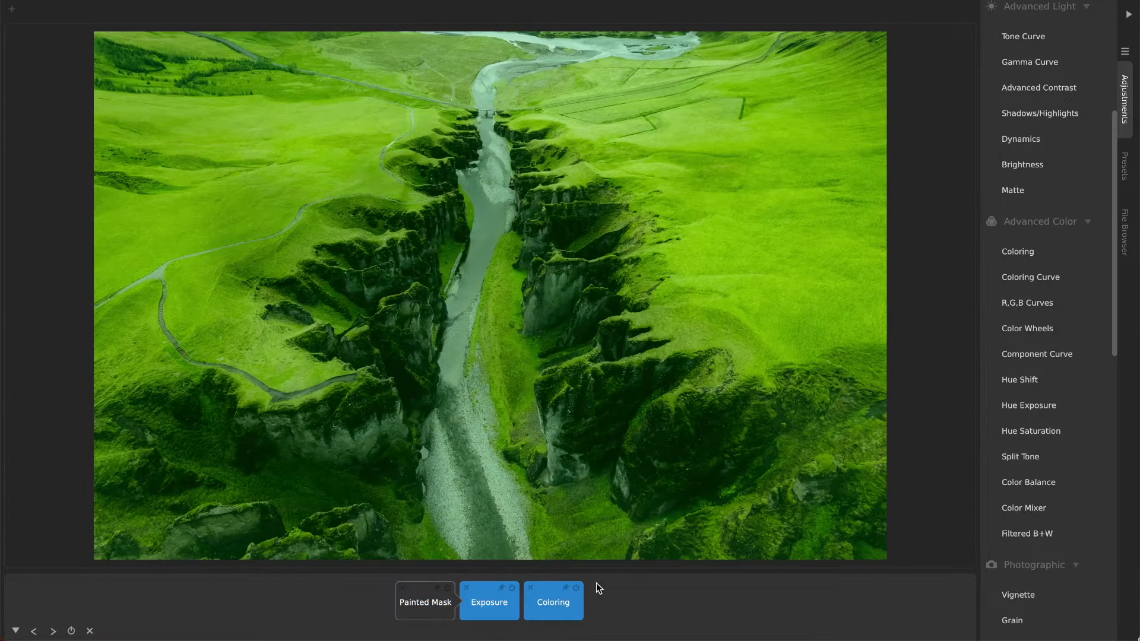
{"action": "left_click", "coordinate": [531, 587]}
{"action": "left_click", "coordinate": [608, 605]}
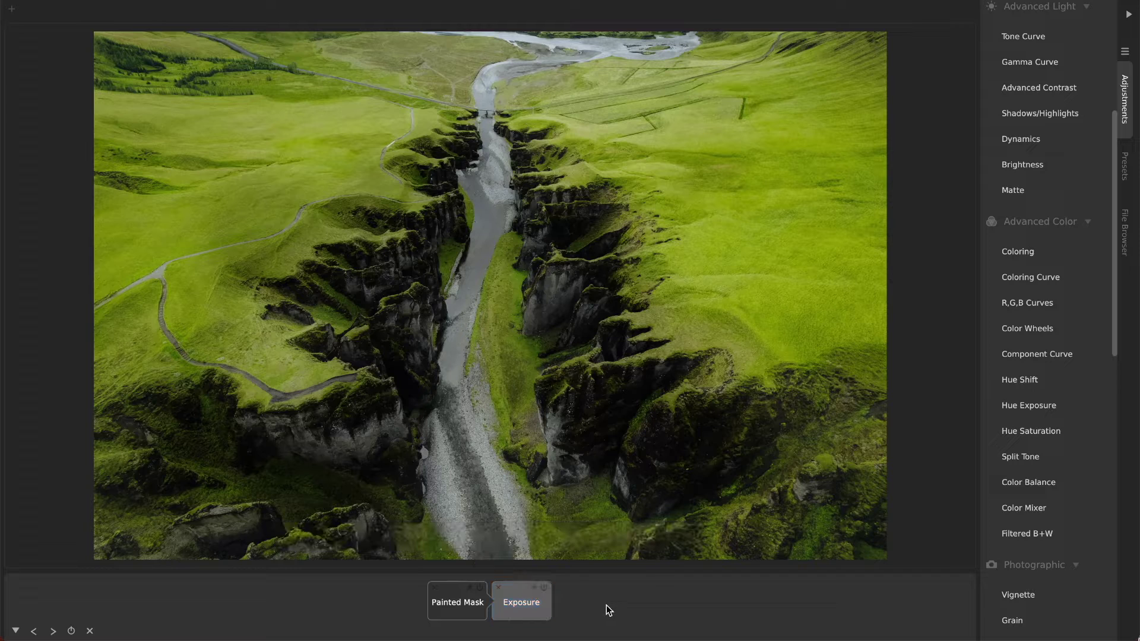
{"action": "left_click", "coordinate": [523, 602]}
{"action": "left_click", "coordinate": [470, 605]}
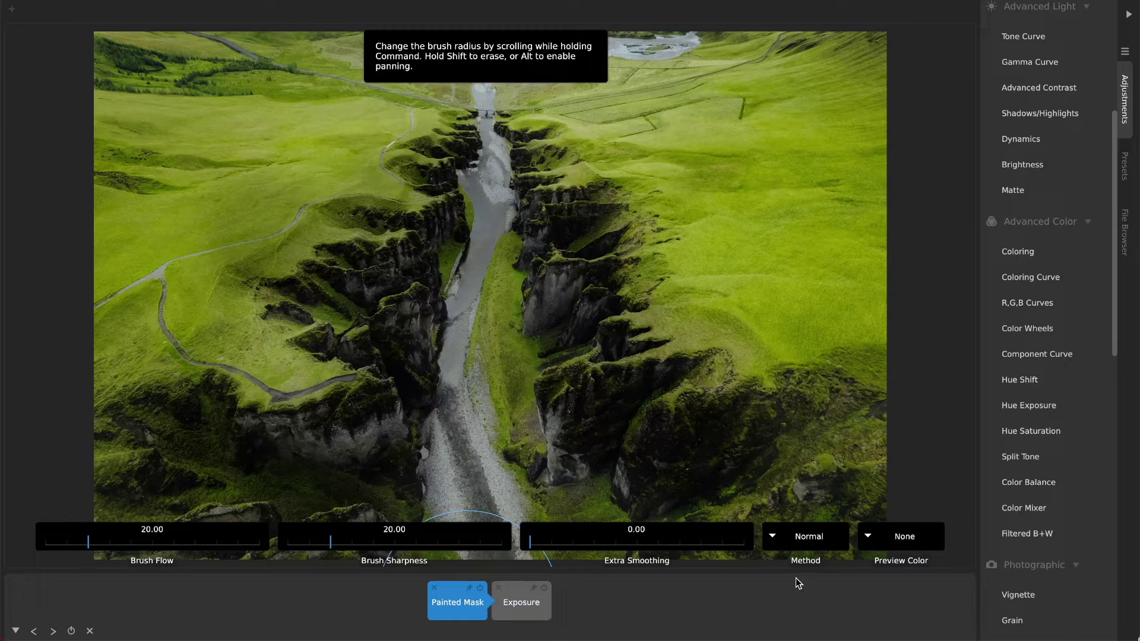
Set the mask preview back to Red and test upper-right dabs at brush flow 95.67, undoing each
{"action": "left_click", "coordinate": [903, 537]}
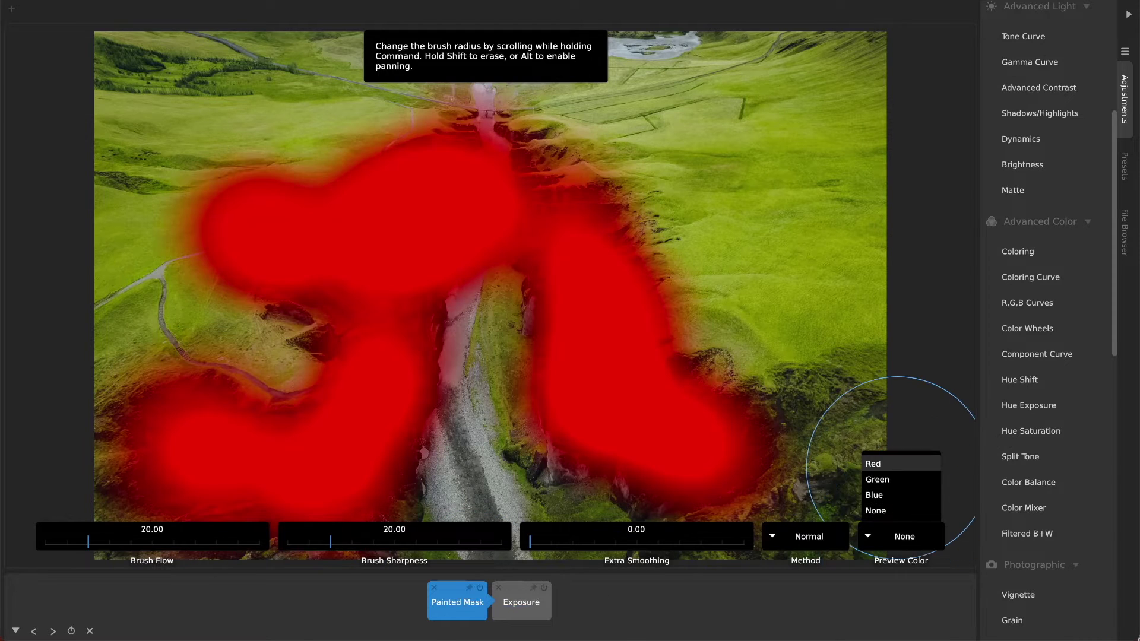
{"action": "left_click", "coordinate": [898, 465]}
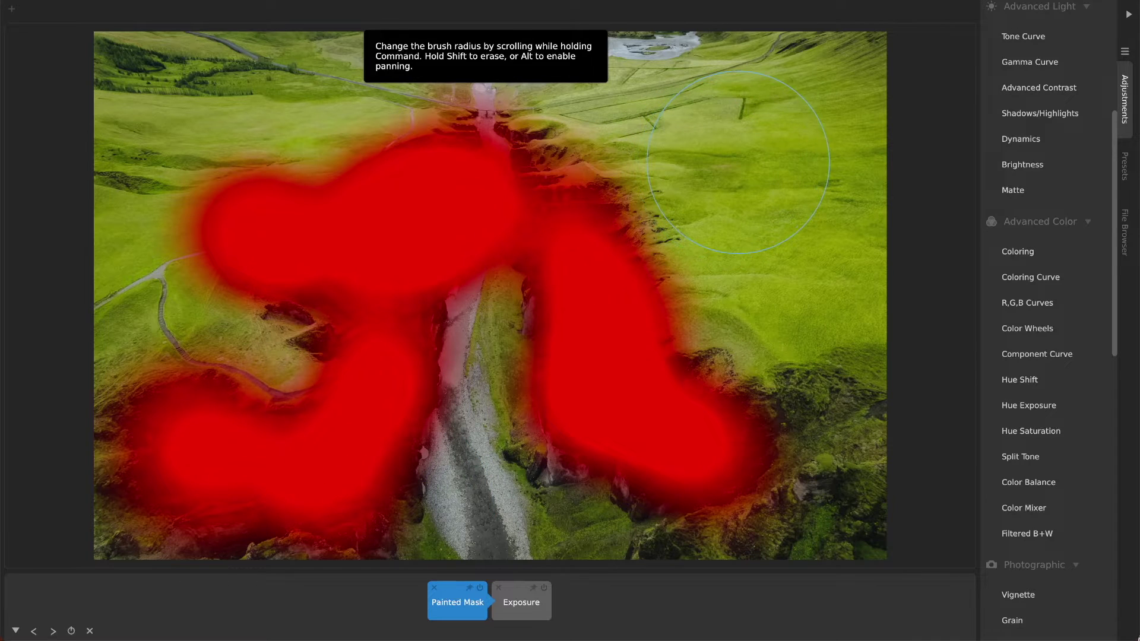
{"action": "left_click_drag", "start_coordinate": [739, 171], "coordinate": [748, 170]}
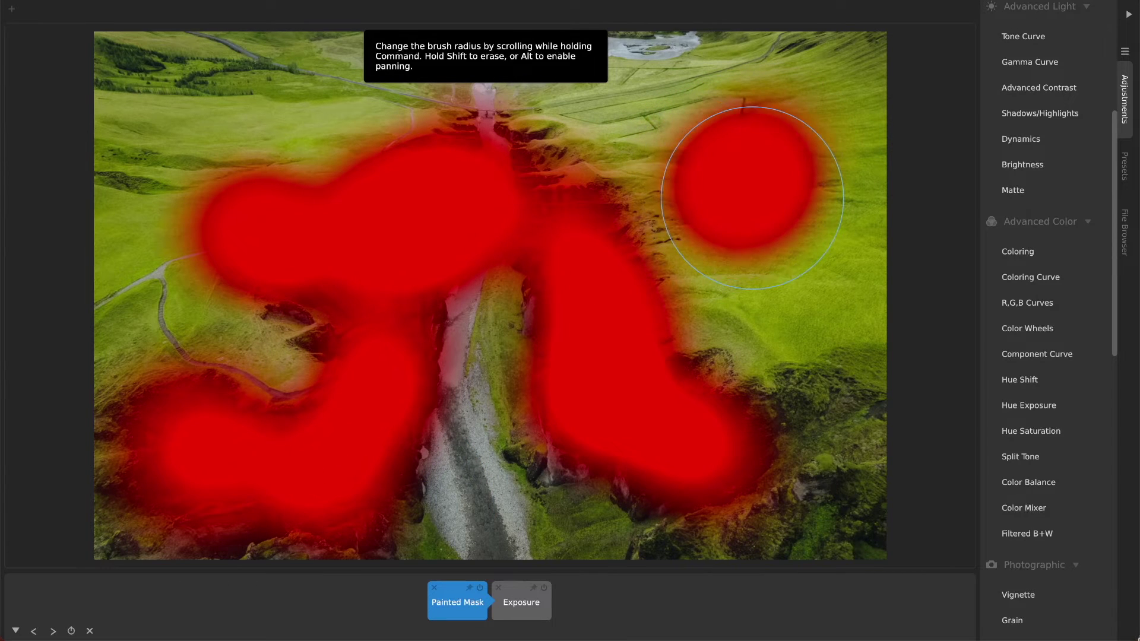
{"action": "key", "text": "super+z"}
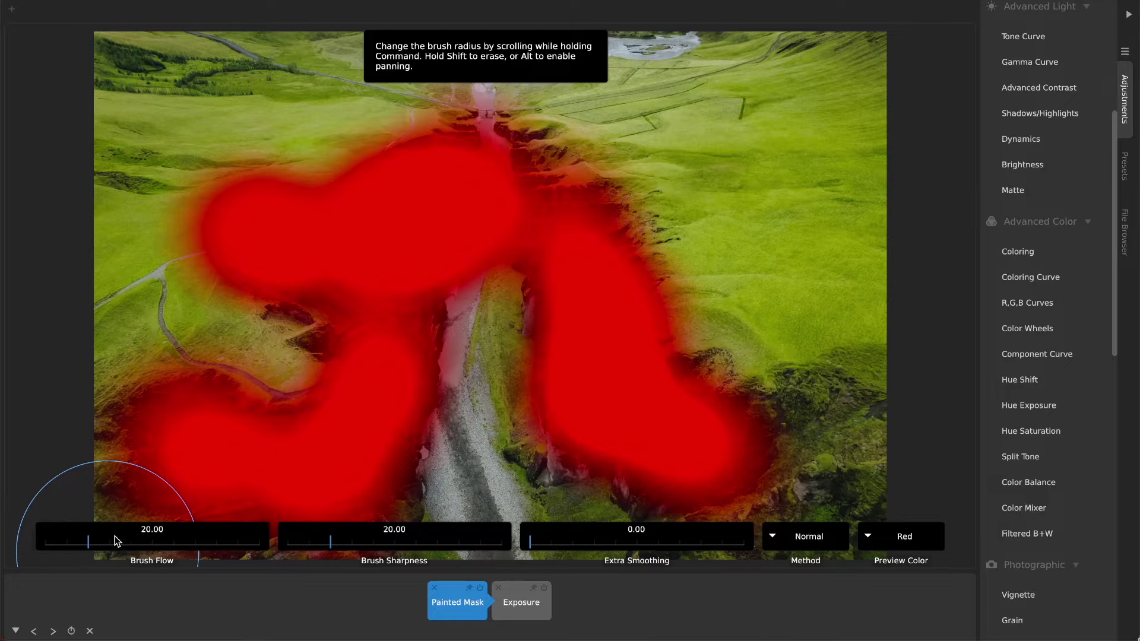
{"action": "left_click_drag", "start_coordinate": [117, 540], "coordinate": [260, 543]}
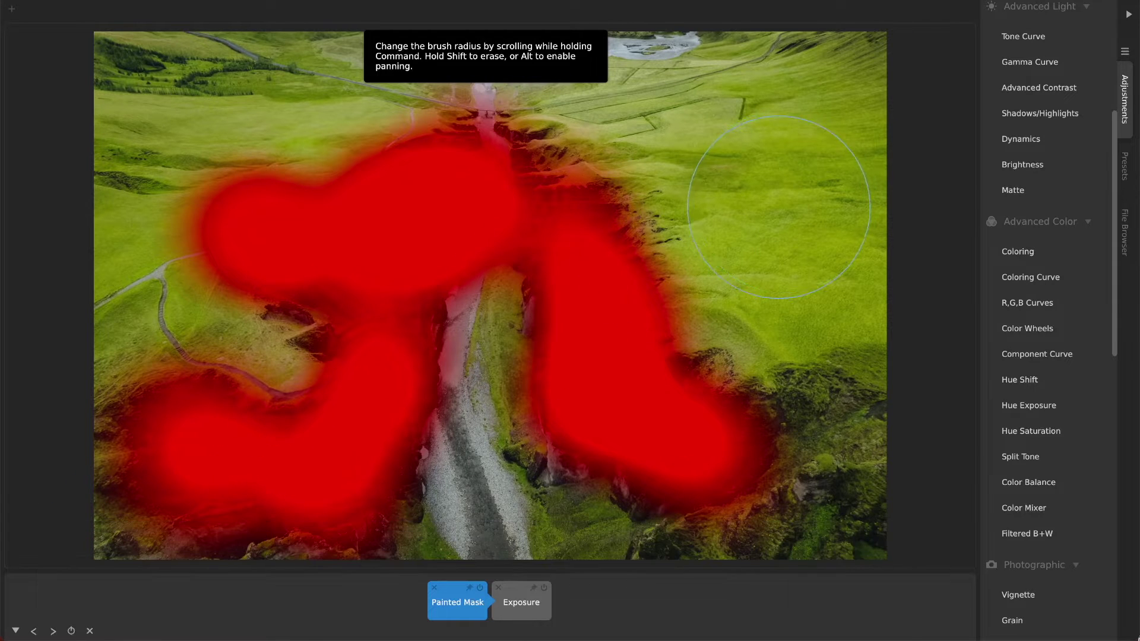
{"action": "left_click", "coordinate": [761, 200]}
{"action": "key", "text": "super+z"}
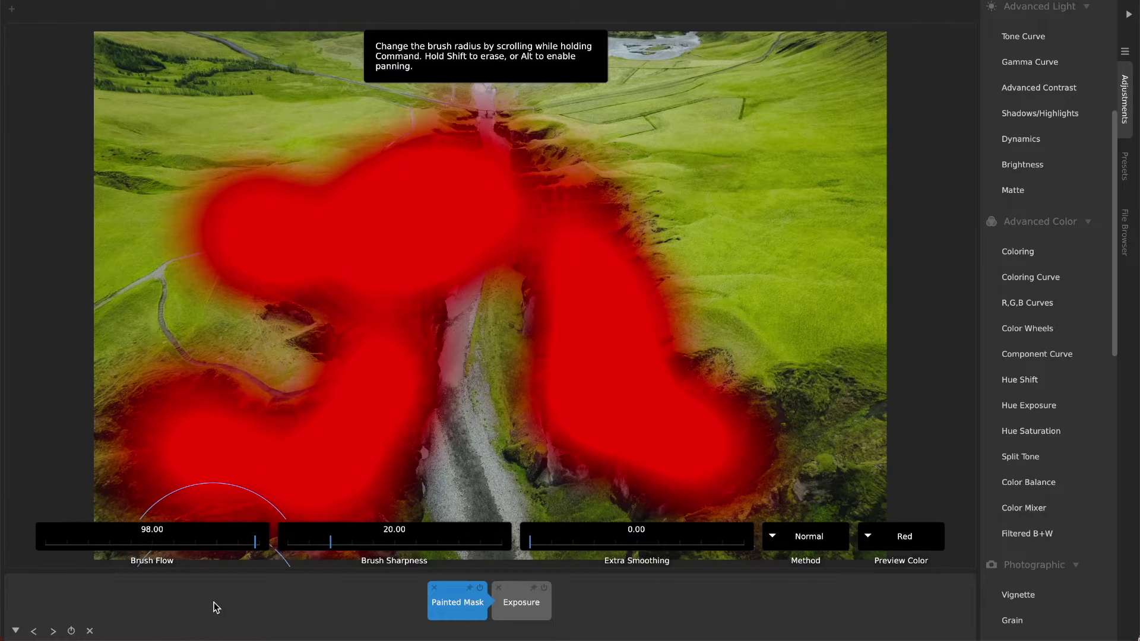
Lower brush flow to about 20.67, test soft and hard dabs, and settle sharpness at 39.67
{"action": "left_click_drag", "start_coordinate": [237, 540], "coordinate": [92, 544]}
{"action": "left_click_drag", "start_coordinate": [329, 539], "coordinate": [270, 548]}
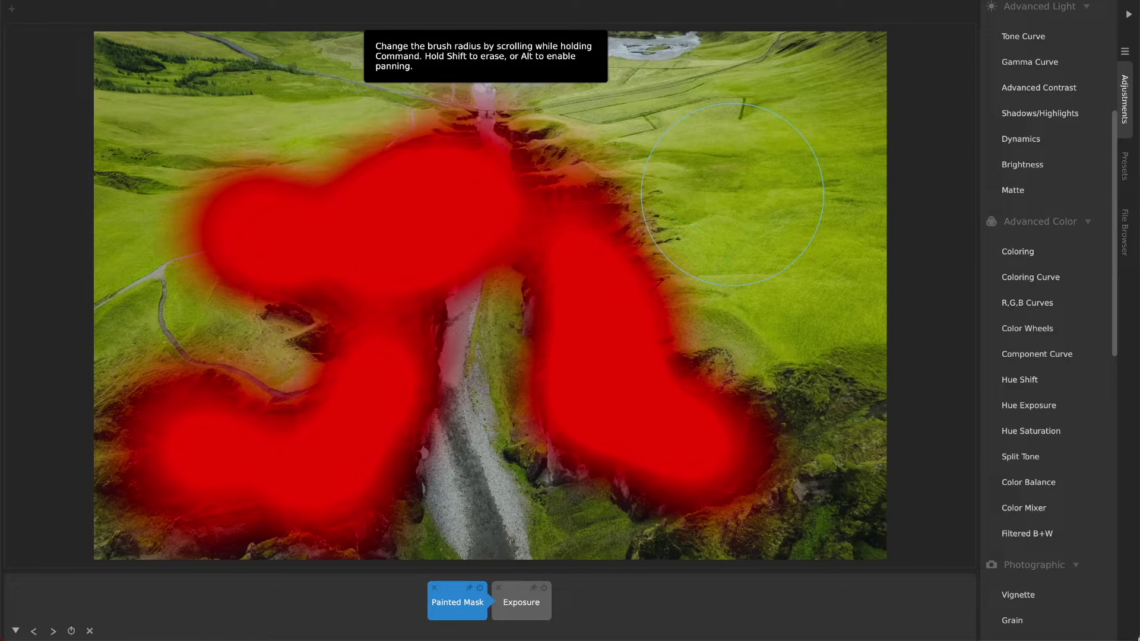
{"action": "left_click", "coordinate": [732, 190]}
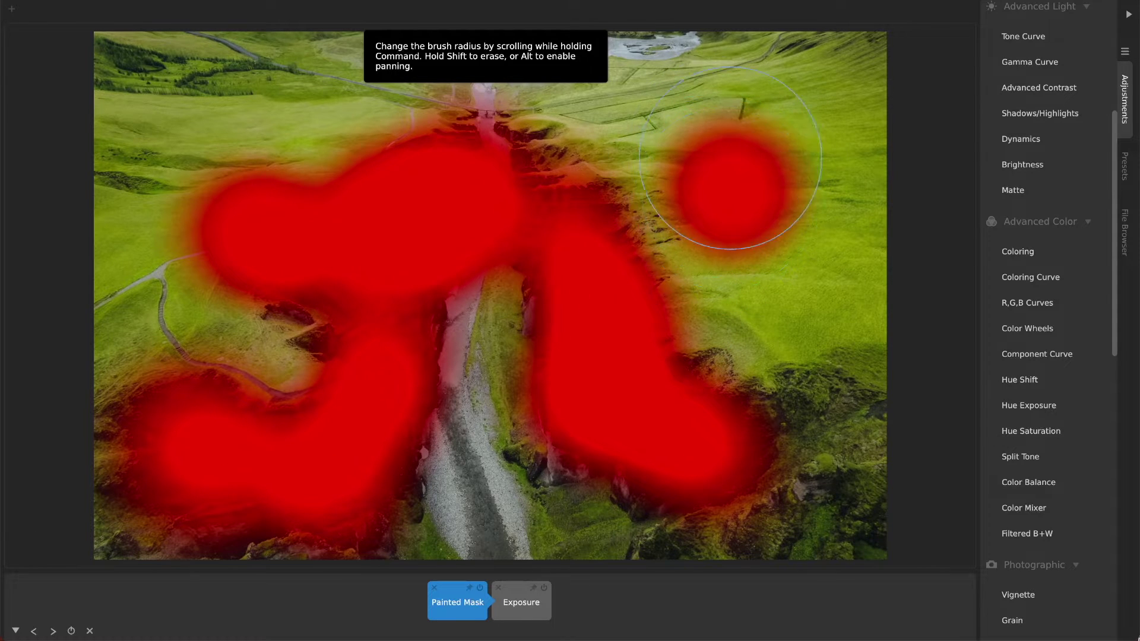
{"action": "key", "text": "super+z"}
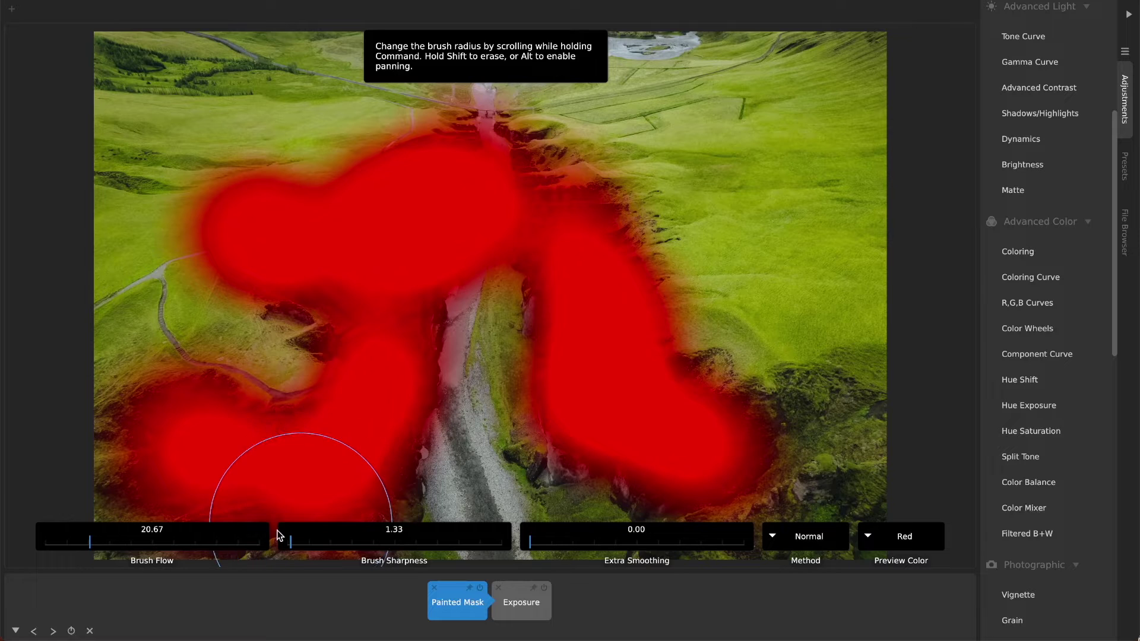
{"action": "left_click_drag", "start_coordinate": [301, 542], "coordinate": [501, 543]}
{"action": "left_click", "coordinate": [755, 182]}
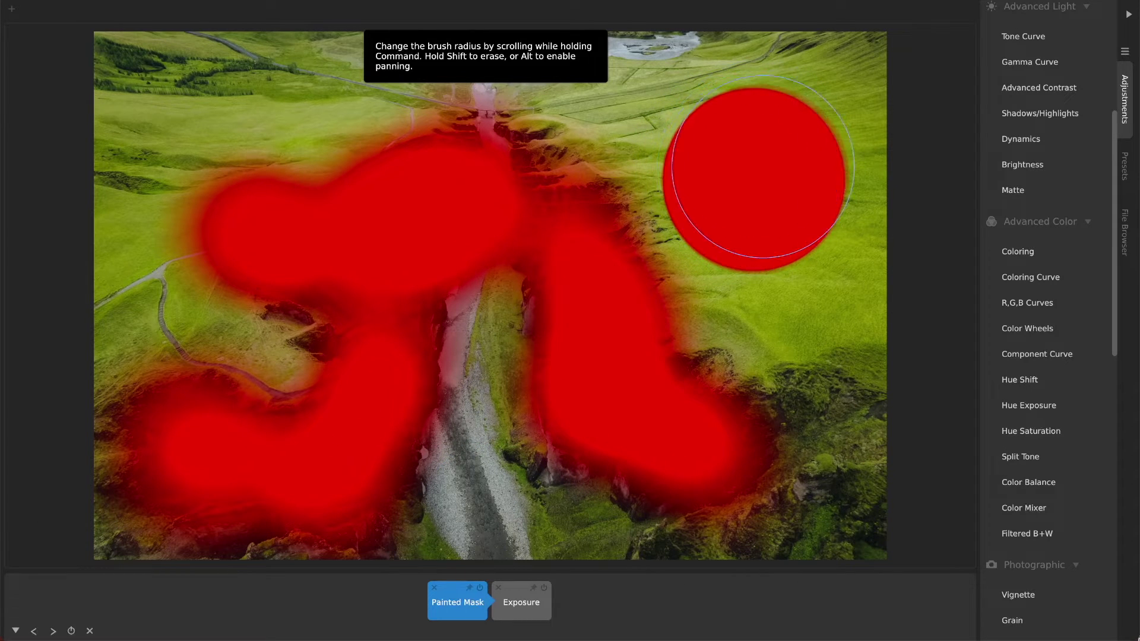
{"action": "key", "text": "super+z"}
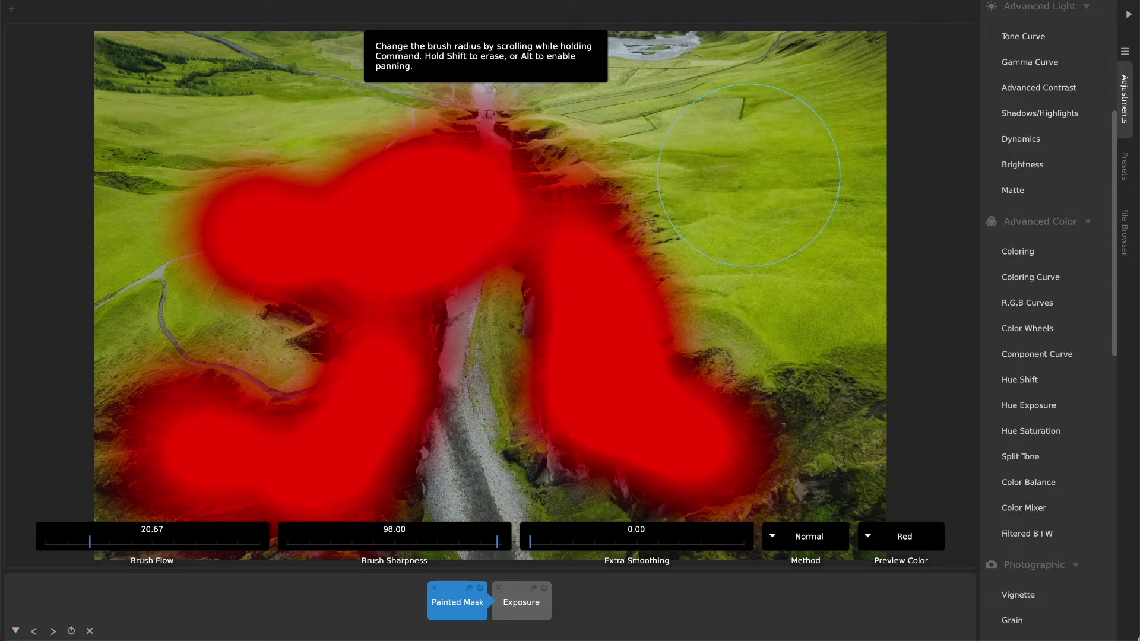
{"action": "left_click_drag", "start_coordinate": [326, 542], "coordinate": [372, 541]}
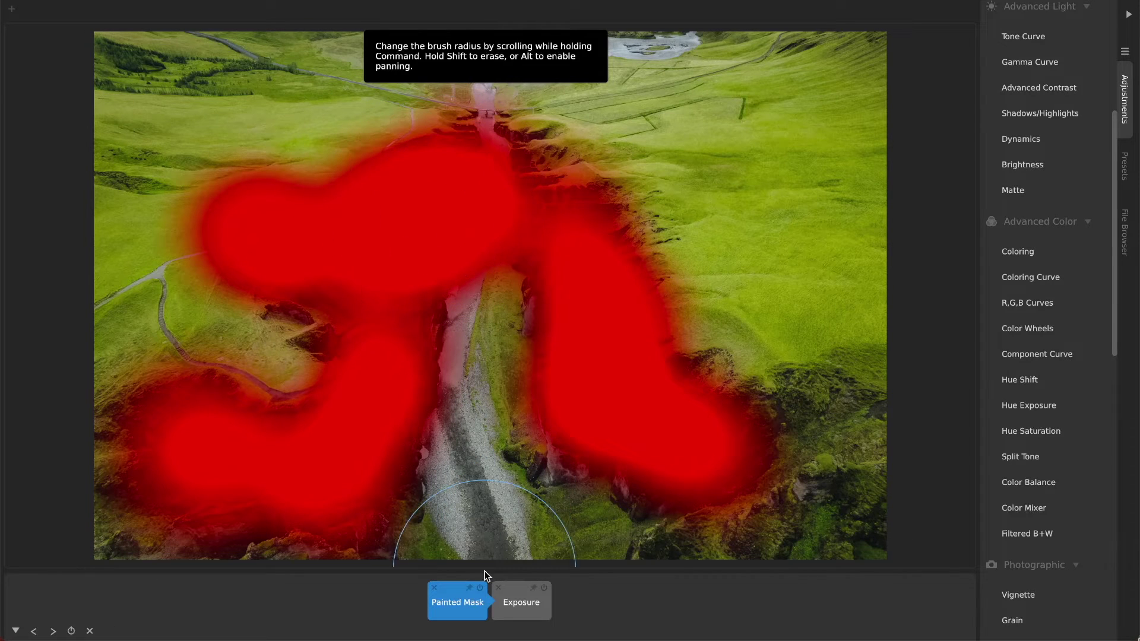
Raise the brush's extra smoothing toward 76 and set the mask Preview Color to None
{"action": "mouse_move", "coordinate": [502, 587]}
{"action": "mouse_move", "coordinate": [632, 546]}
{"action": "left_mouse_down"}
{"action": "mouse_move", "coordinate": [674, 554]}
{"action": "mouse_move", "coordinate": [535, 554]}
{"action": "mouse_move", "coordinate": [659, 550]}
{"action": "mouse_move", "coordinate": [582, 549]}
{"action": "mouse_move", "coordinate": [642, 556]}
{"action": "left_mouse_up"}
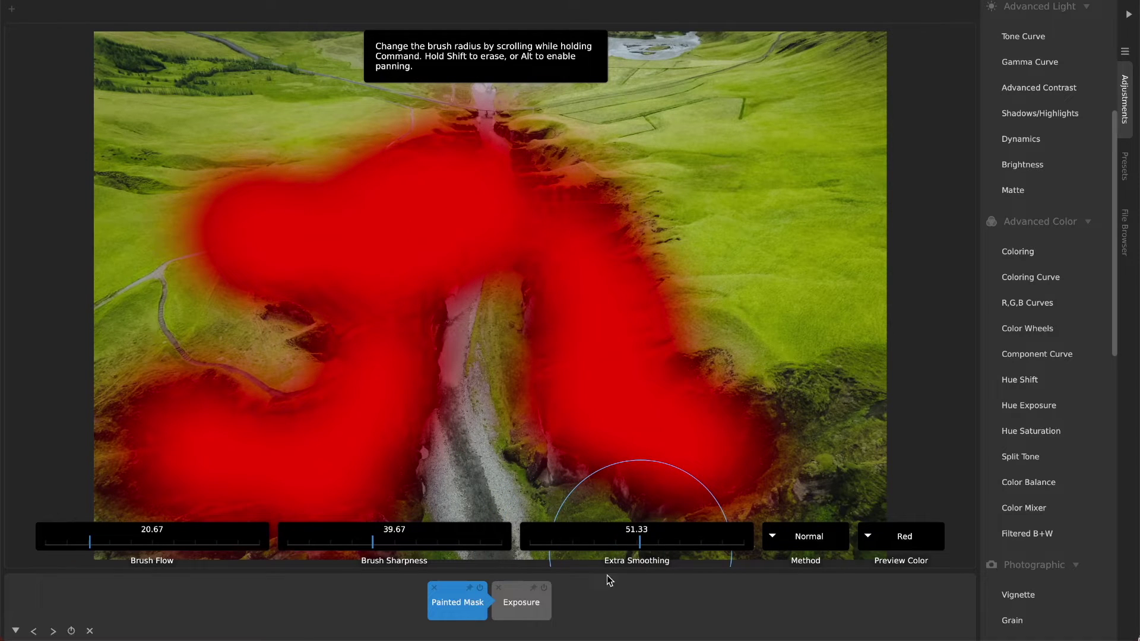
{"action": "left_click", "coordinate": [582, 591]}
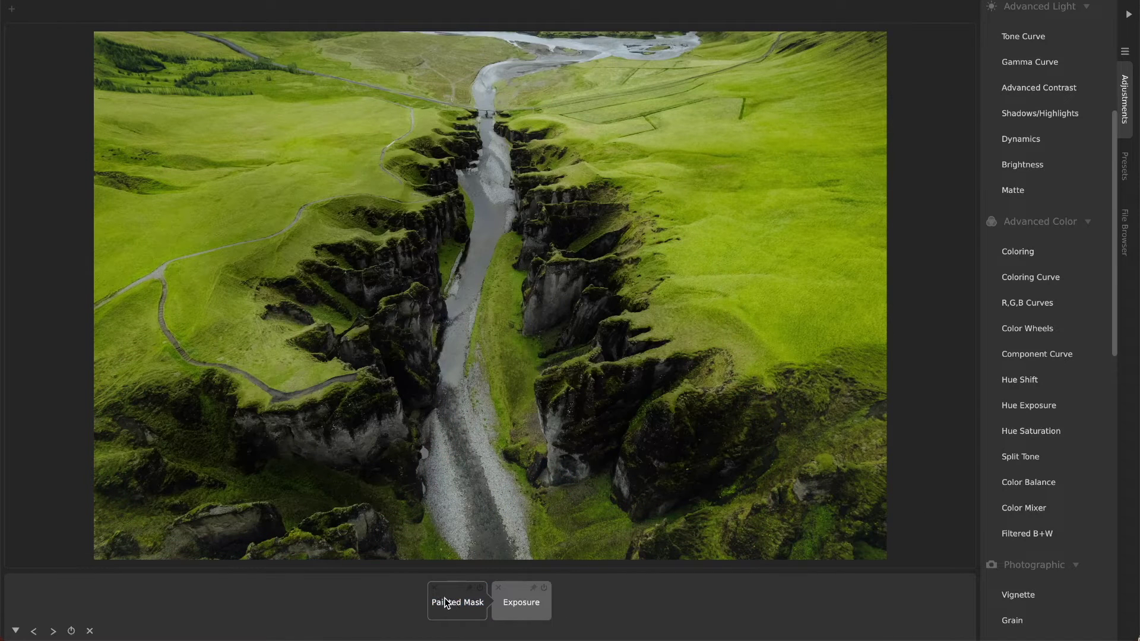
{"action": "left_click", "coordinate": [447, 603]}
{"action": "left_click", "coordinate": [900, 536]}
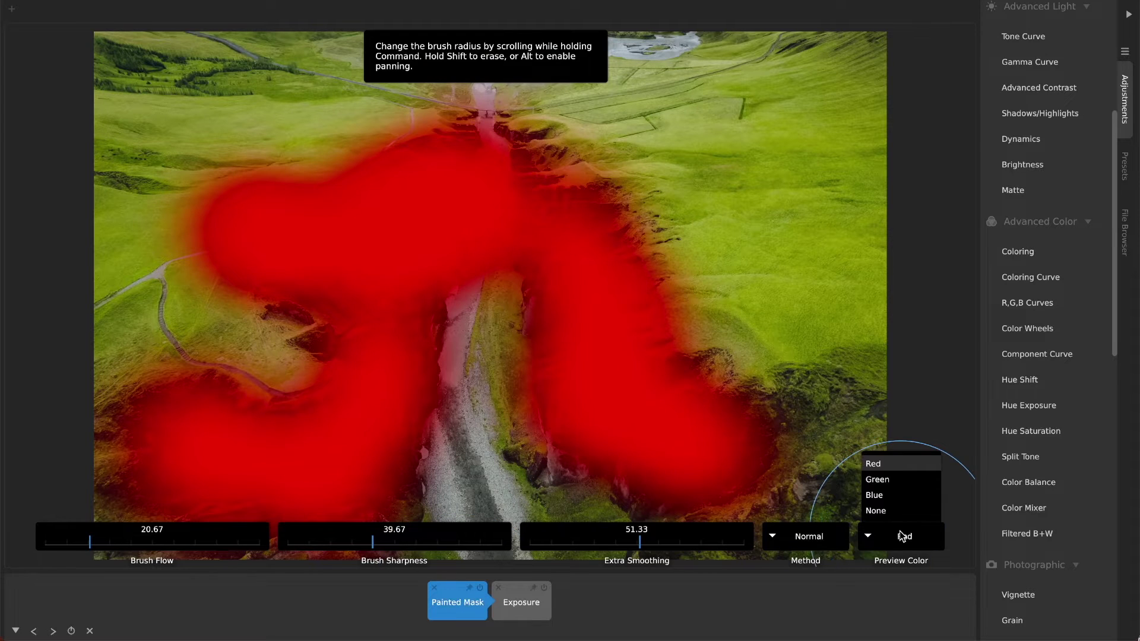
{"action": "left_click", "coordinate": [901, 511]}
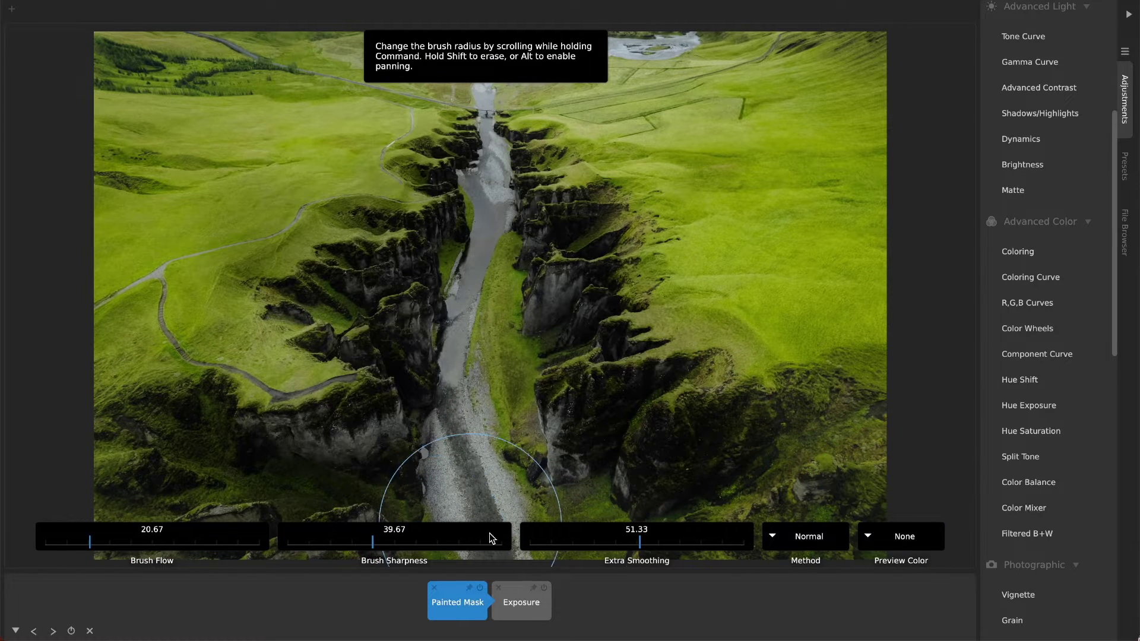
{"action": "mouse_move", "coordinate": [643, 541]}
{"action": "left_mouse_down"}
{"action": "mouse_move", "coordinate": [766, 542]}
{"action": "mouse_move", "coordinate": [563, 543]}
{"action": "mouse_move", "coordinate": [702, 542]}
{"action": "mouse_move", "coordinate": [629, 542]}
{"action": "mouse_move", "coordinate": [658, 551]}
{"action": "left_mouse_up"}
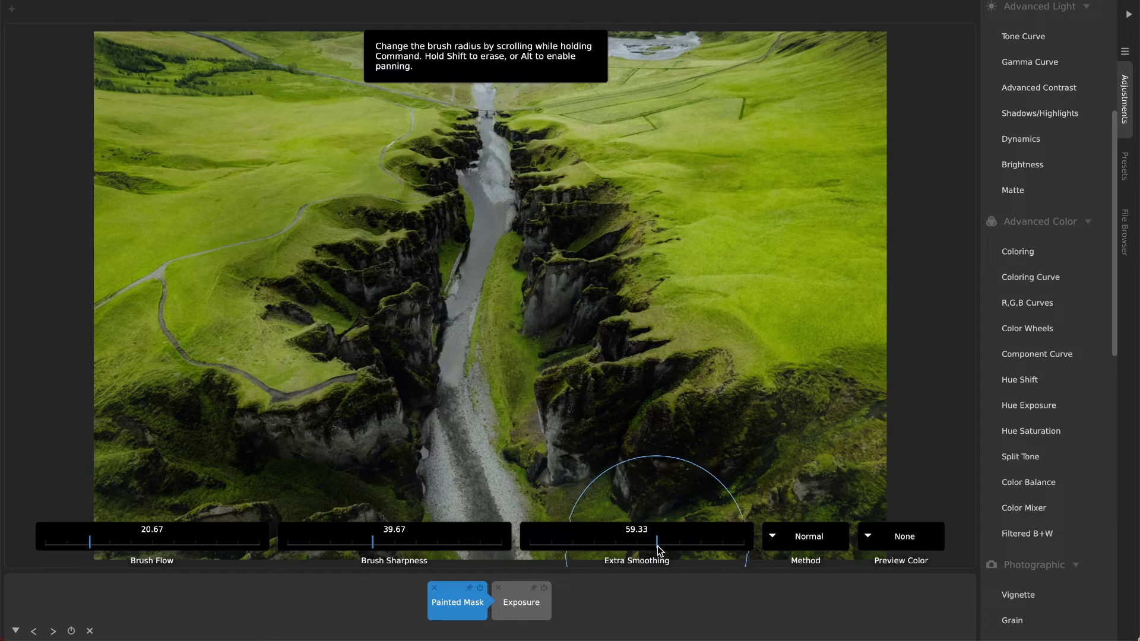
Compare the edited canyon photo against the original several times
{"action": "left_click", "coordinate": [631, 596]}
{"action": "left_click", "coordinate": [442, 275]}
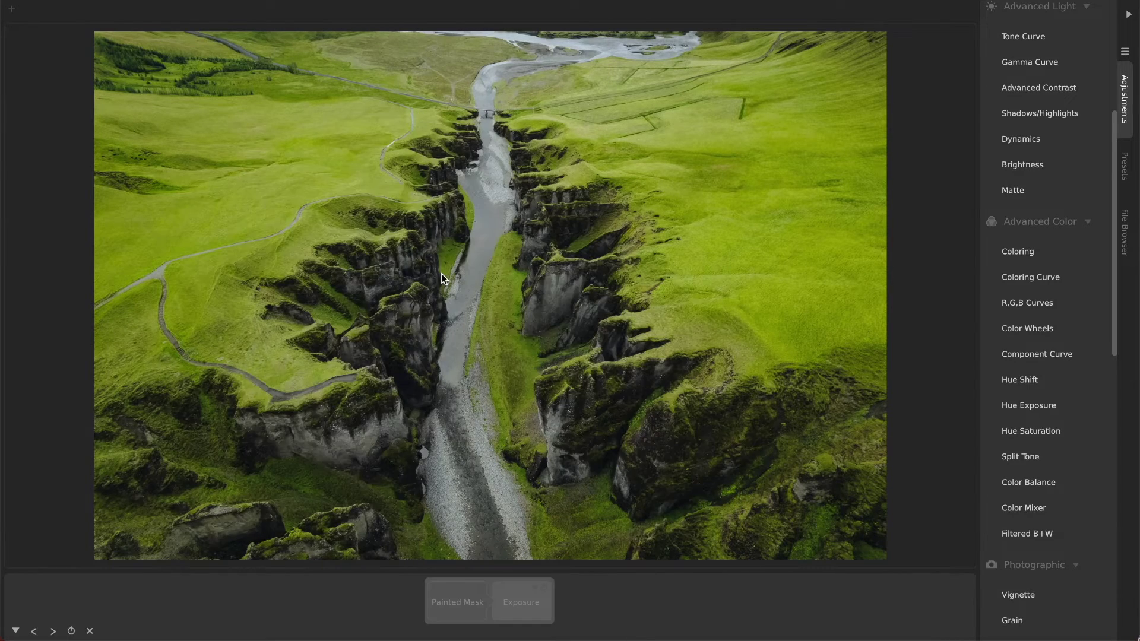
{"action": "left_click", "coordinate": [441, 275]}
{"action": "left_click", "coordinate": [442, 273]}
{"action": "left_click", "coordinate": [442, 273]}
{"action": "left_click", "coordinate": [441, 273]}
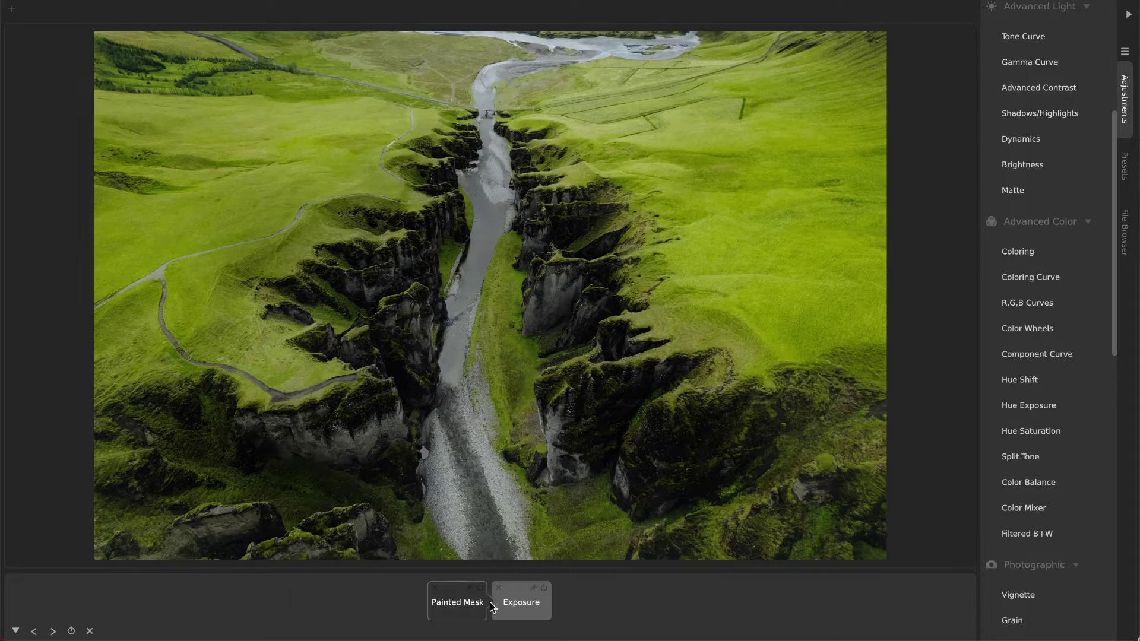
Settle extra smoothing at about 44.33 and remove the Exposure adjustment from the chain
{"action": "left_click", "coordinate": [475, 603]}
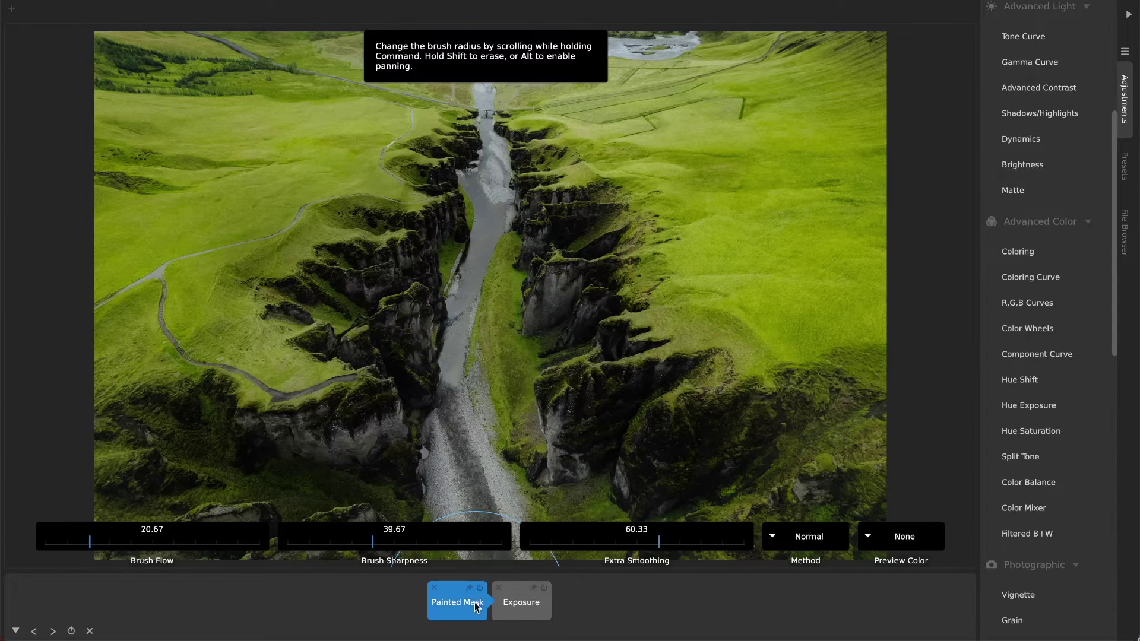
{"action": "left_click_drag", "start_coordinate": [665, 543], "coordinate": [627, 535]}
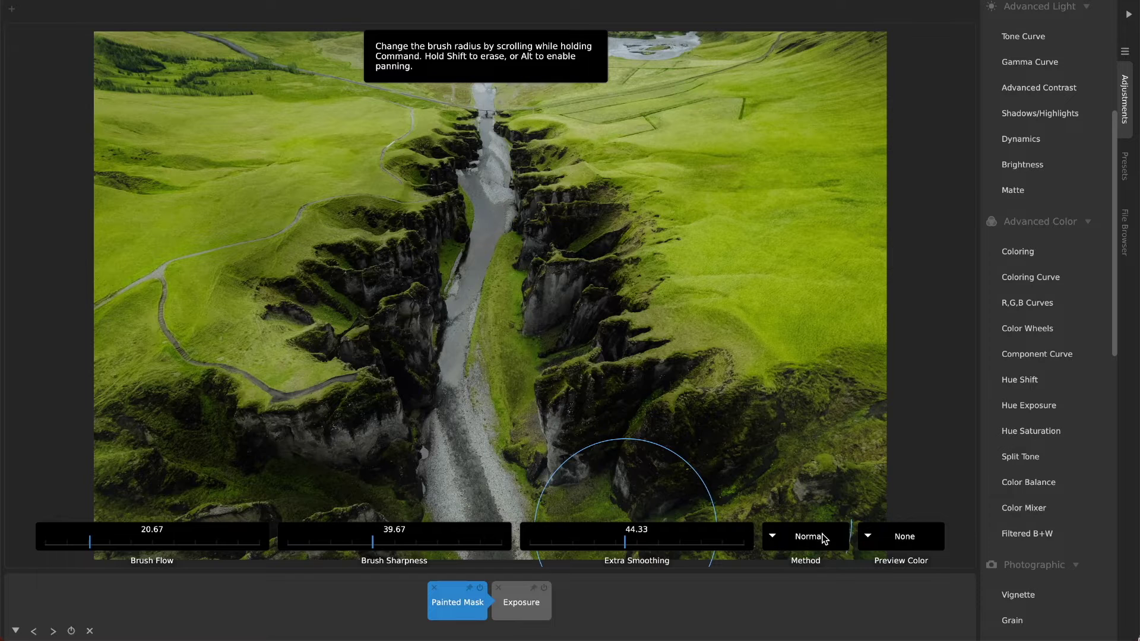
{"action": "left_click", "coordinate": [598, 614]}
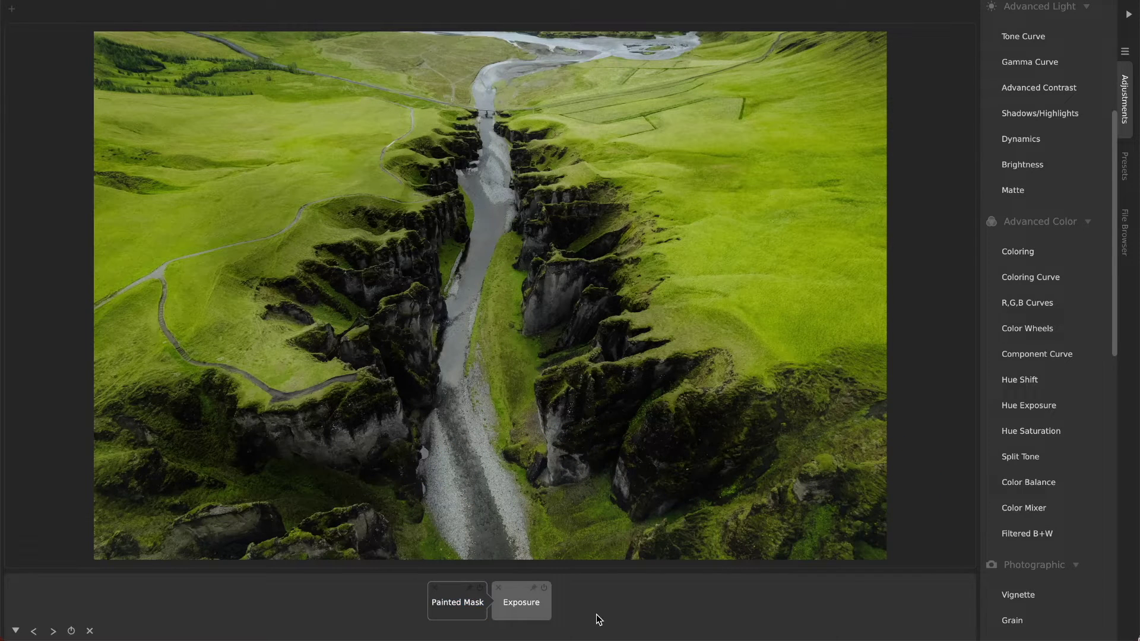
{"action": "left_click", "coordinate": [449, 608]}
{"action": "left_click", "coordinate": [521, 609]}
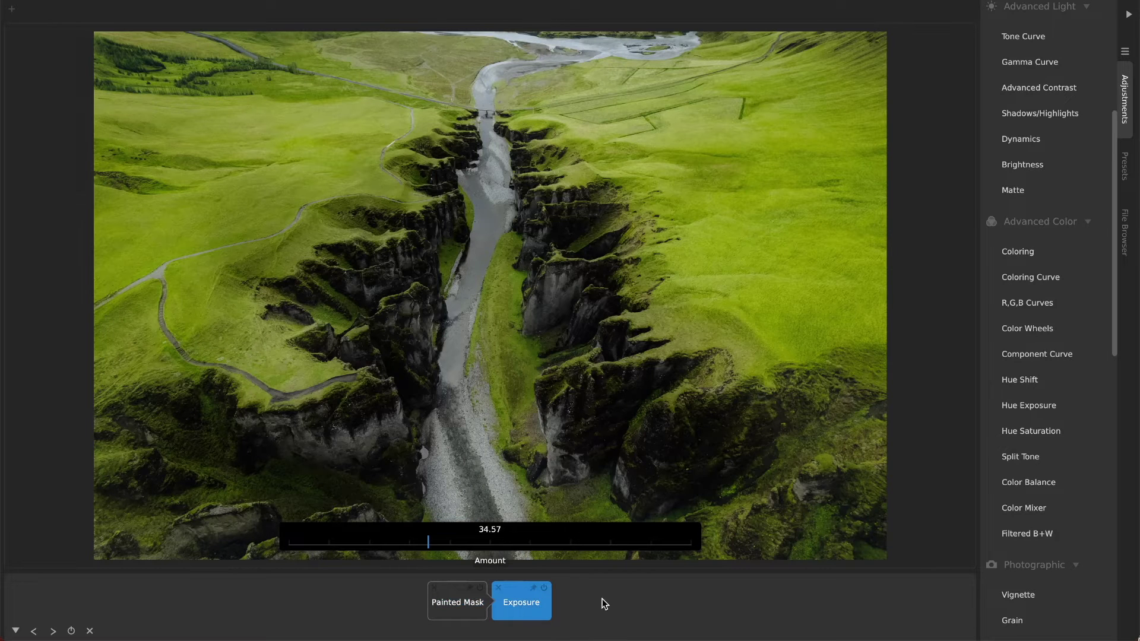
{"action": "left_click", "coordinate": [499, 588]}
{"action": "scroll", "coordinate": [1047, 202], "scroll_direction": "up", "scroll_amount": 5}
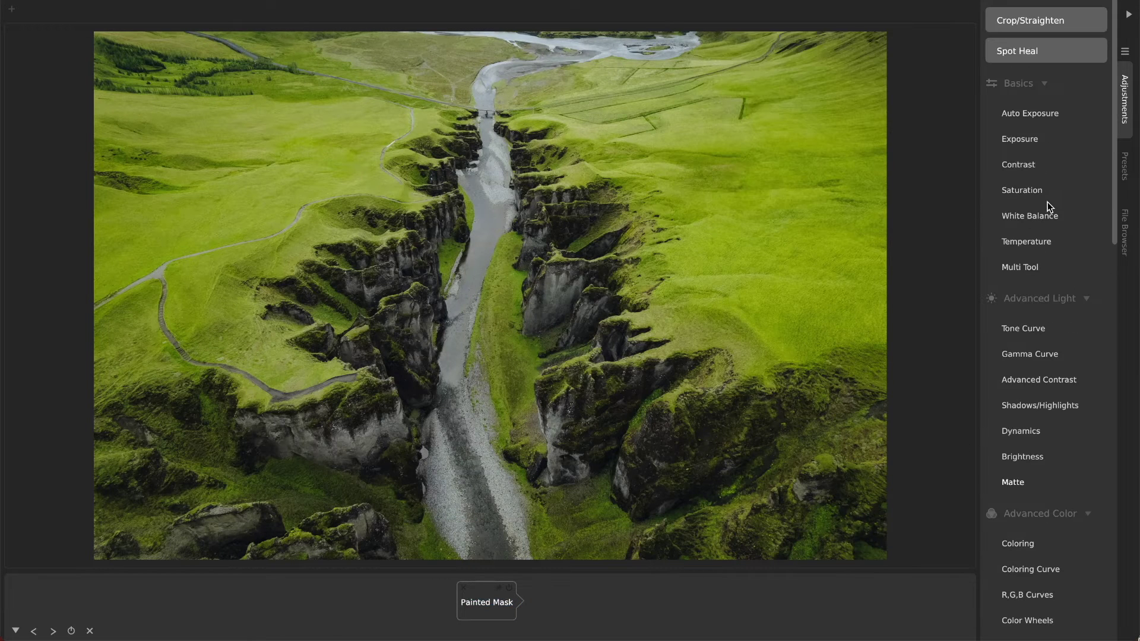
Try a Gamma Curve after the mask by bending the curve, then remove it
{"action": "left_click", "coordinate": [1030, 354]}
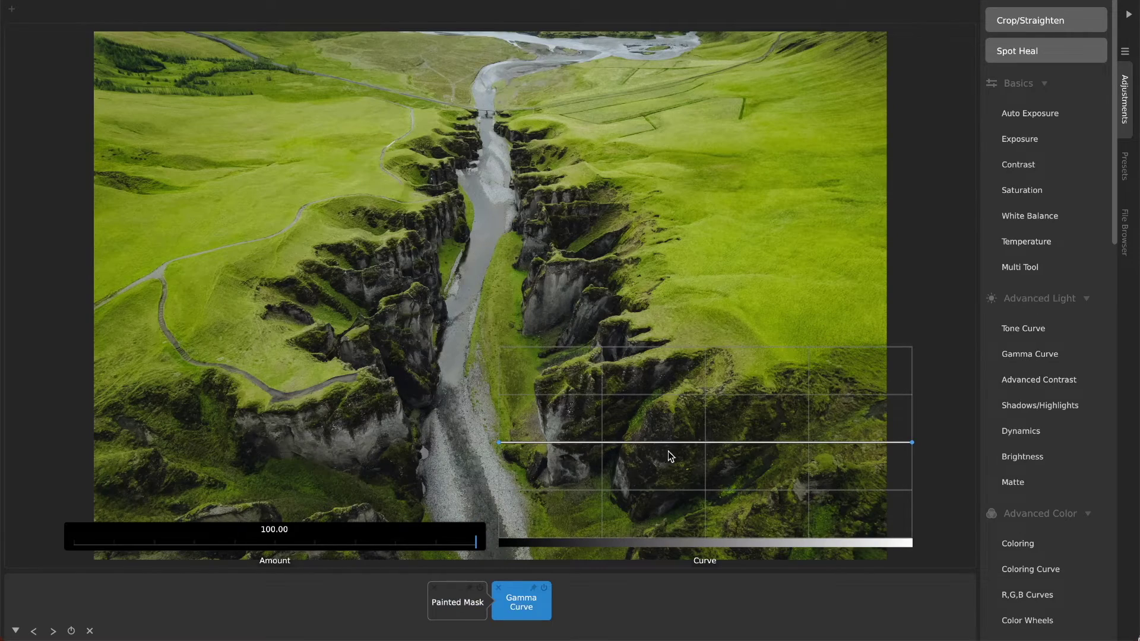
{"action": "mouse_move", "coordinate": [660, 453]}
{"action": "left_mouse_down"}
{"action": "mouse_move", "coordinate": [654, 522]}
{"action": "mouse_move", "coordinate": [643, 441]}
{"action": "left_mouse_up"}
{"action": "left_click", "coordinate": [499, 588]}
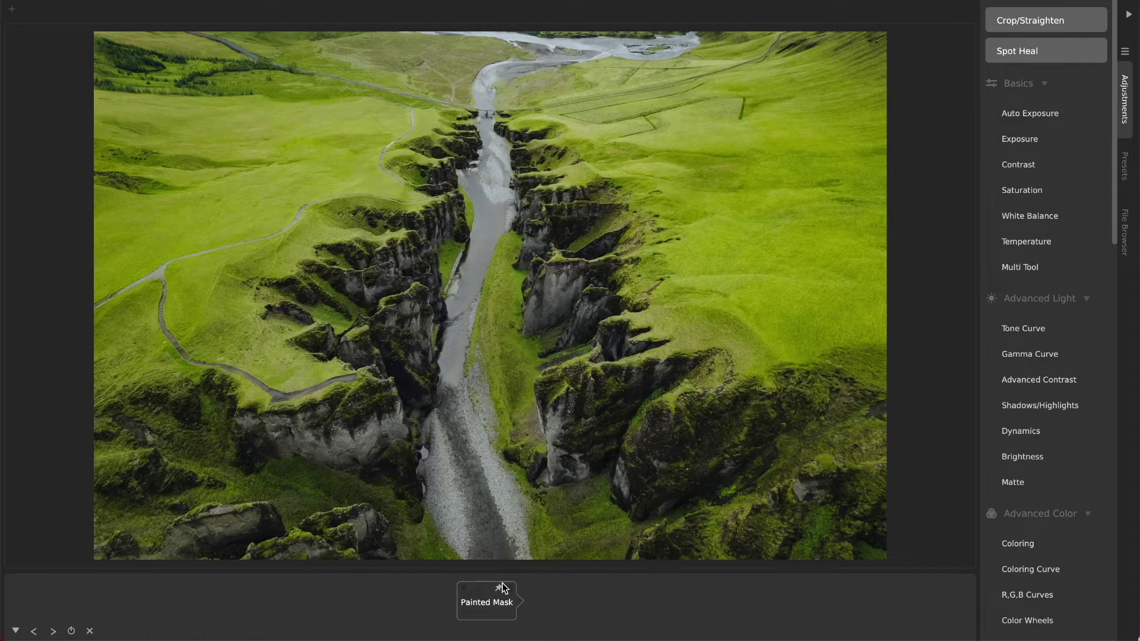
Try a Saturation adjustment with Amount lowered to about 19, then remove it
{"action": "left_click", "coordinate": [1022, 191]}
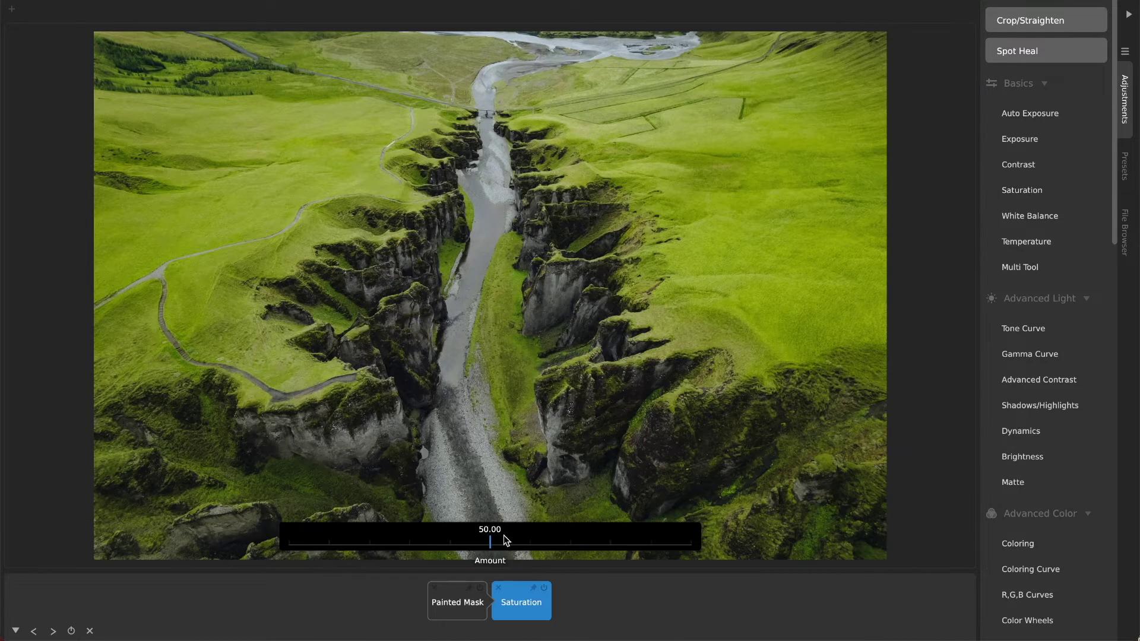
{"action": "left_click_drag", "start_coordinate": [589, 541], "coordinate": [364, 540]}
{"action": "left_click", "coordinate": [499, 587]}
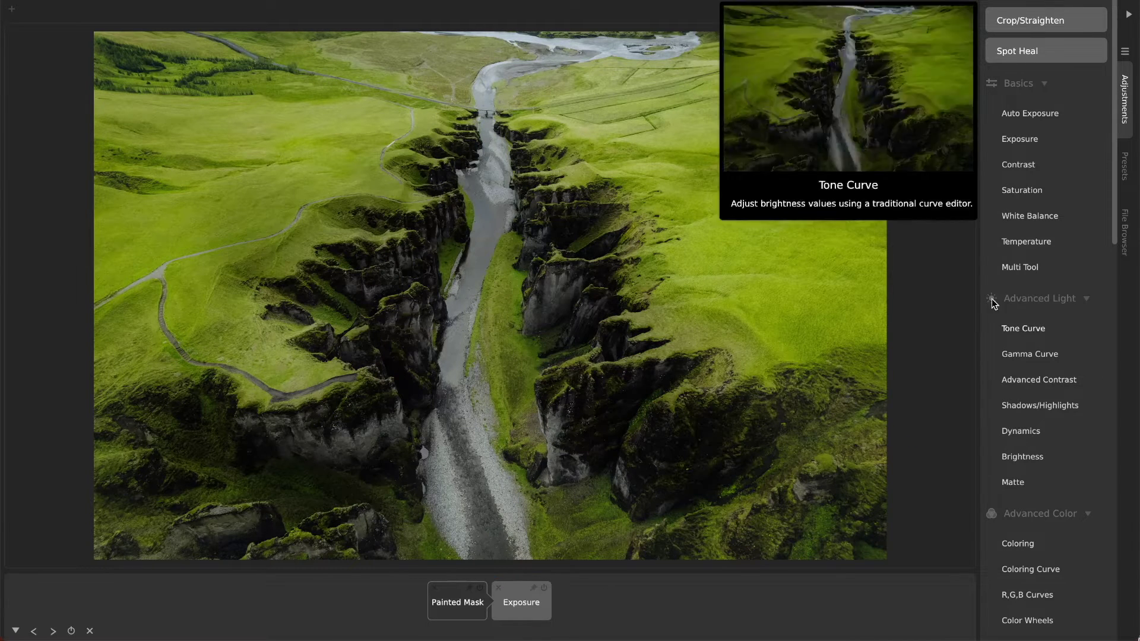
Append a second Painted Mask and a second Exposure adjustment set to 70.04
{"action": "scroll", "coordinate": [996, 259], "scroll_direction": "down", "scroll_amount": 15}
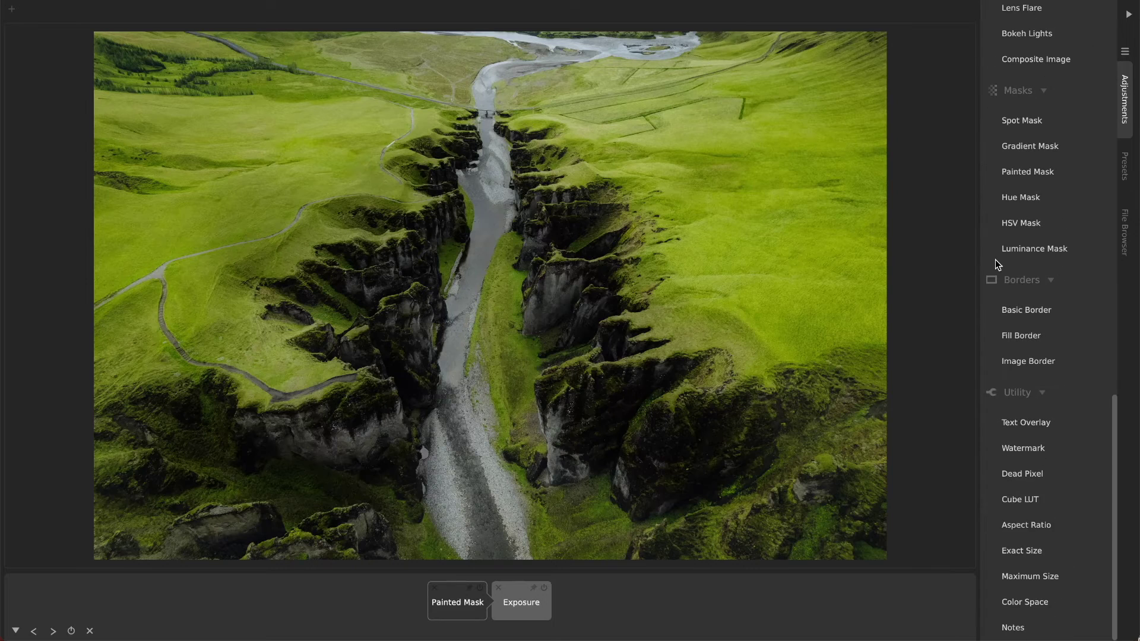
{"action": "left_click", "coordinate": [1038, 166]}
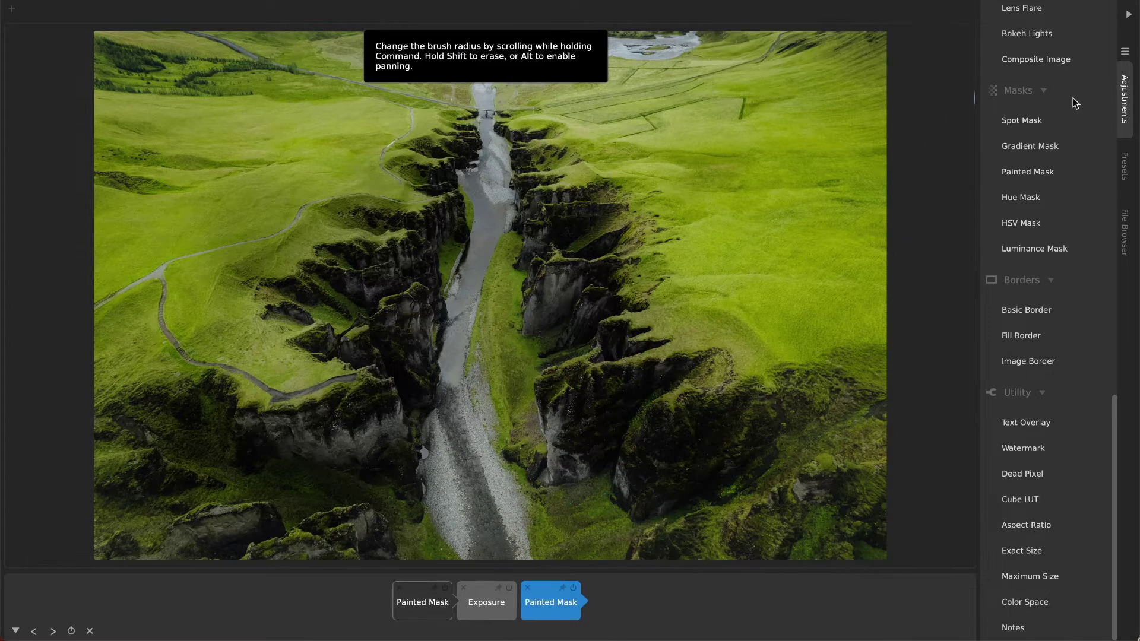
{"action": "scroll", "coordinate": [1062, 150], "scroll_direction": "up", "scroll_amount": 15}
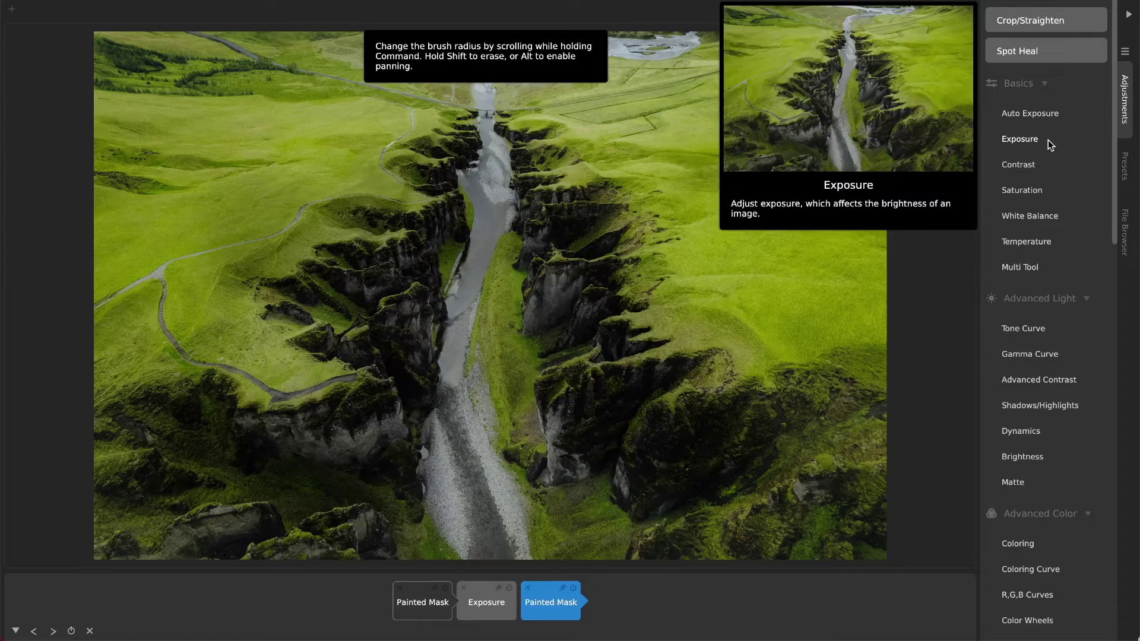
{"action": "left_click", "coordinate": [1048, 141]}
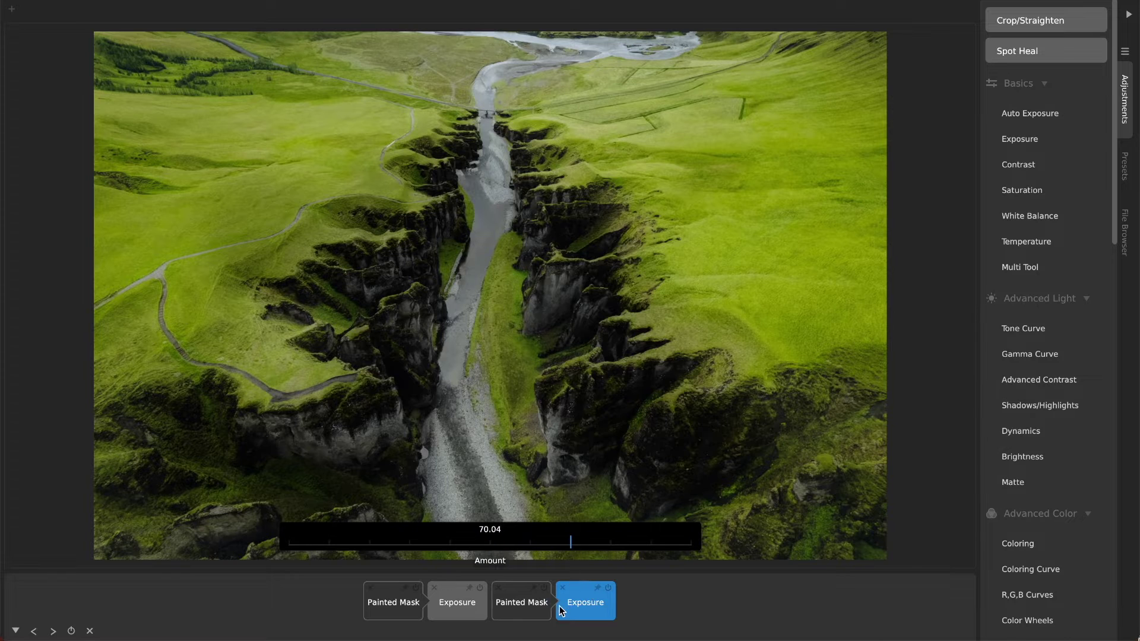
Paint the second mask over the right grass and left meadow, preview None, smoothing 58.33
{"action": "left_click", "coordinate": [531, 608]}
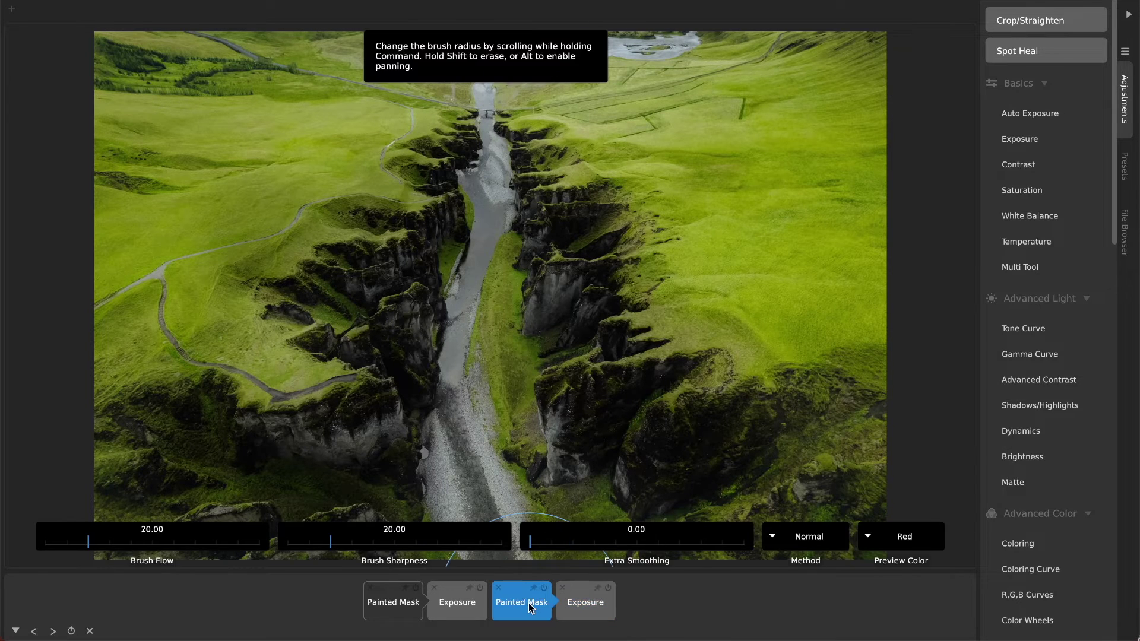
{"action": "left_click", "coordinate": [902, 537]}
{"action": "left_click", "coordinate": [902, 509]}
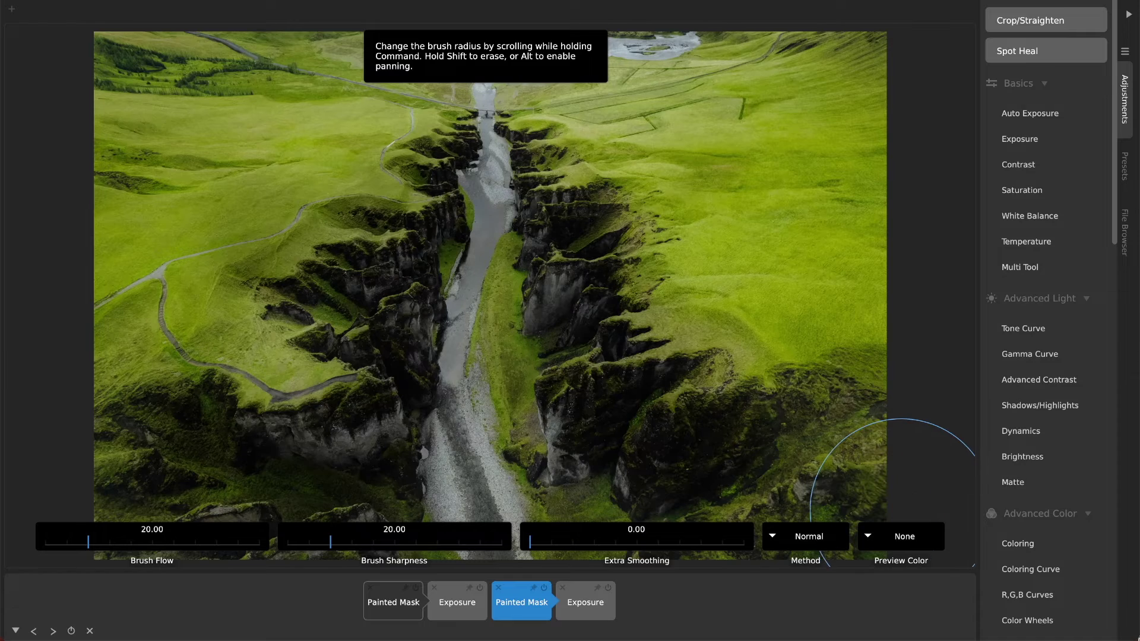
{"action": "mouse_move", "coordinate": [730, 166]}
{"action": "left_mouse_down"}
{"action": "mouse_move", "coordinate": [701, 249]}
{"action": "mouse_move", "coordinate": [707, 176]}
{"action": "mouse_move", "coordinate": [599, 127]}
{"action": "mouse_move", "coordinate": [808, 77]}
{"action": "mouse_move", "coordinate": [751, 291]}
{"action": "left_mouse_up"}
{"action": "mouse_move", "coordinate": [263, 157]}
{"action": "left_mouse_down"}
{"action": "mouse_move", "coordinate": [285, 172]}
{"action": "mouse_move", "coordinate": [202, 226]}
{"action": "mouse_move", "coordinate": [101, 242]}
{"action": "mouse_move", "coordinate": [385, 371]}
{"action": "left_mouse_up"}
{"action": "mouse_move", "coordinate": [409, 534]}
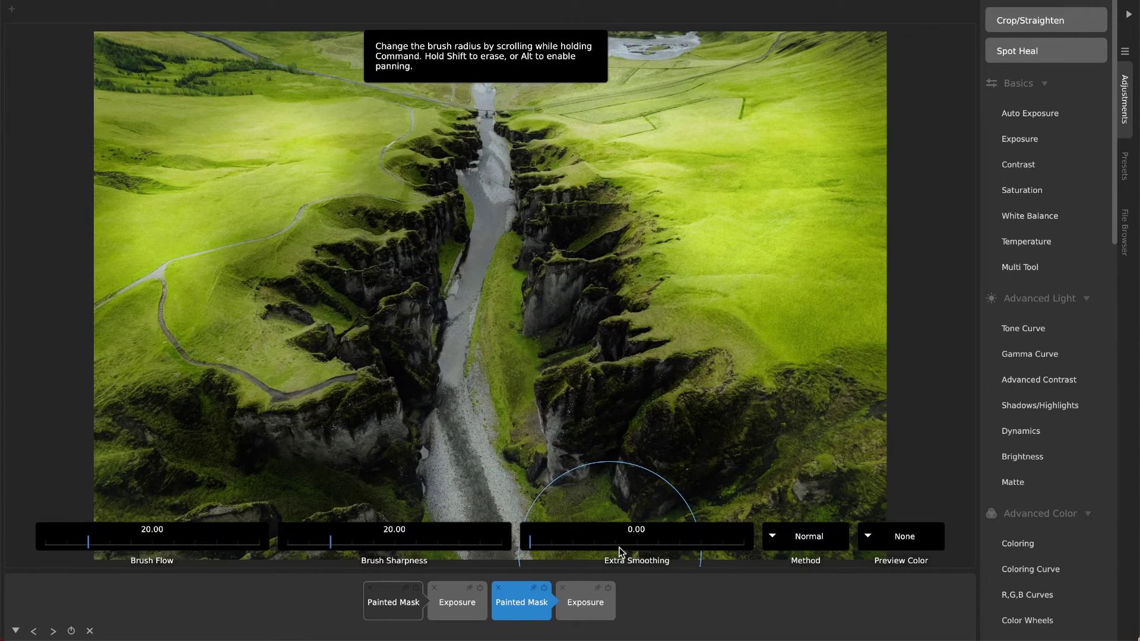
{"action": "mouse_move", "coordinate": [583, 541]}
{"action": "left_mouse_down"}
{"action": "mouse_move", "coordinate": [683, 542]}
{"action": "mouse_move", "coordinate": [655, 550]}
{"action": "left_mouse_up"}
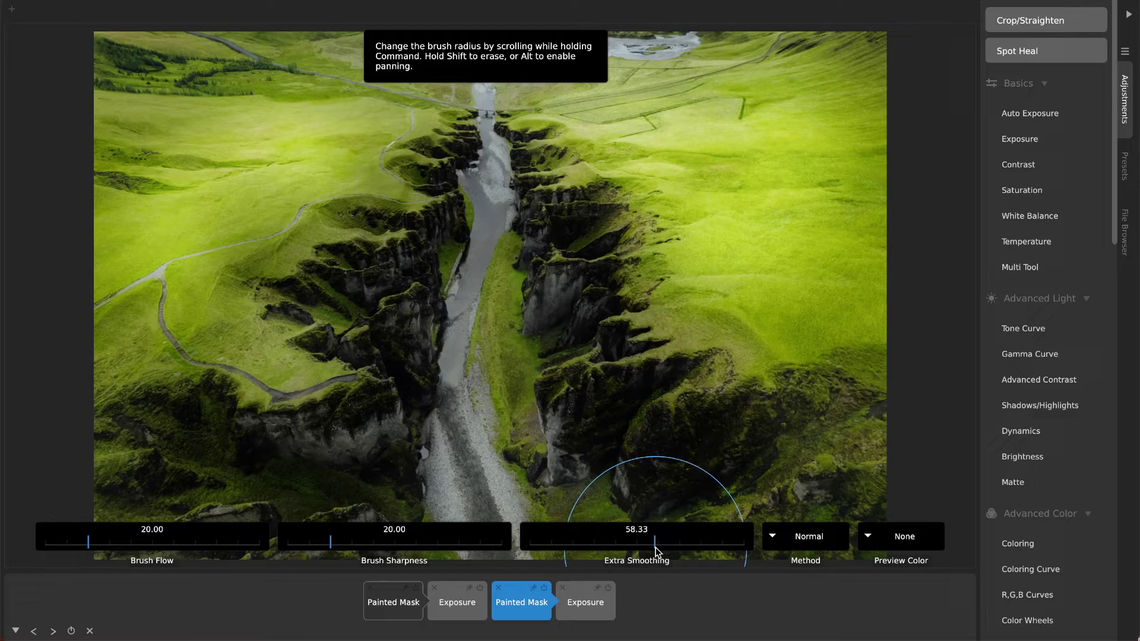
{"action": "left_click", "coordinate": [646, 603]}
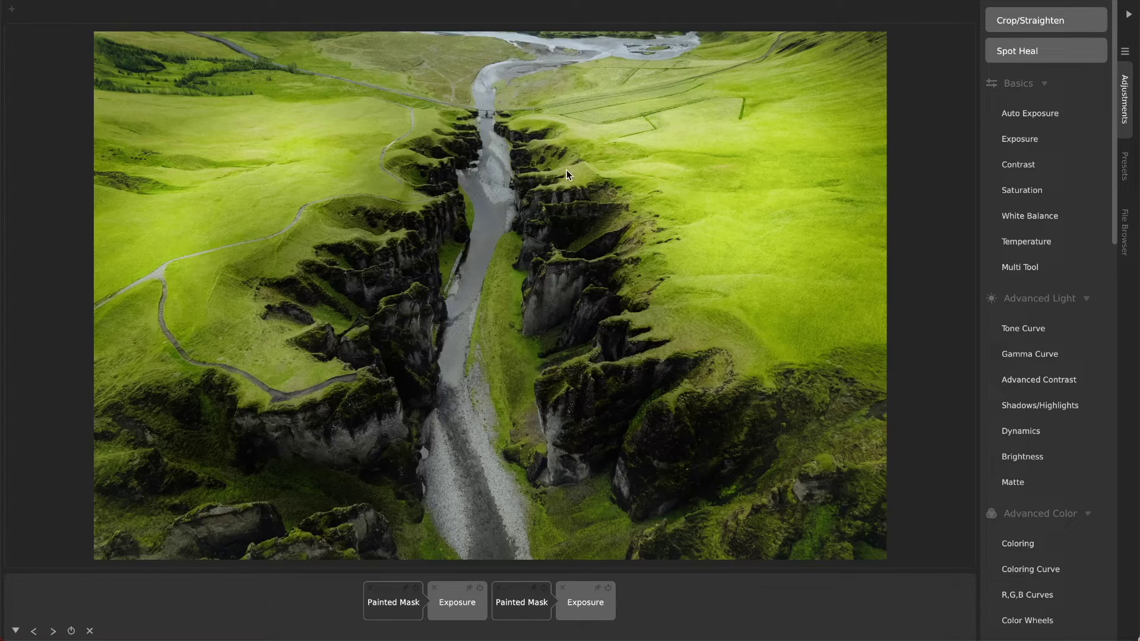
Clear all adjustments and apply the Paint Shadows Highlights preset from My Presets
{"action": "left_click", "coordinate": [88, 632]}
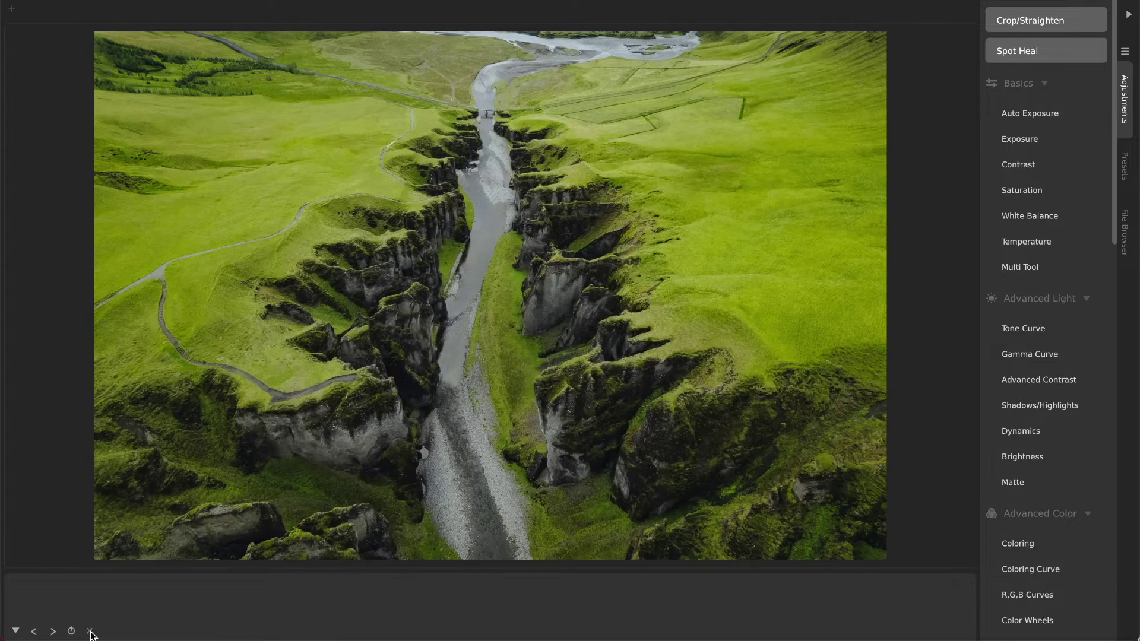
{"action": "left_click", "coordinate": [1126, 168]}
{"action": "mouse_move", "coordinate": [1038, 261]}
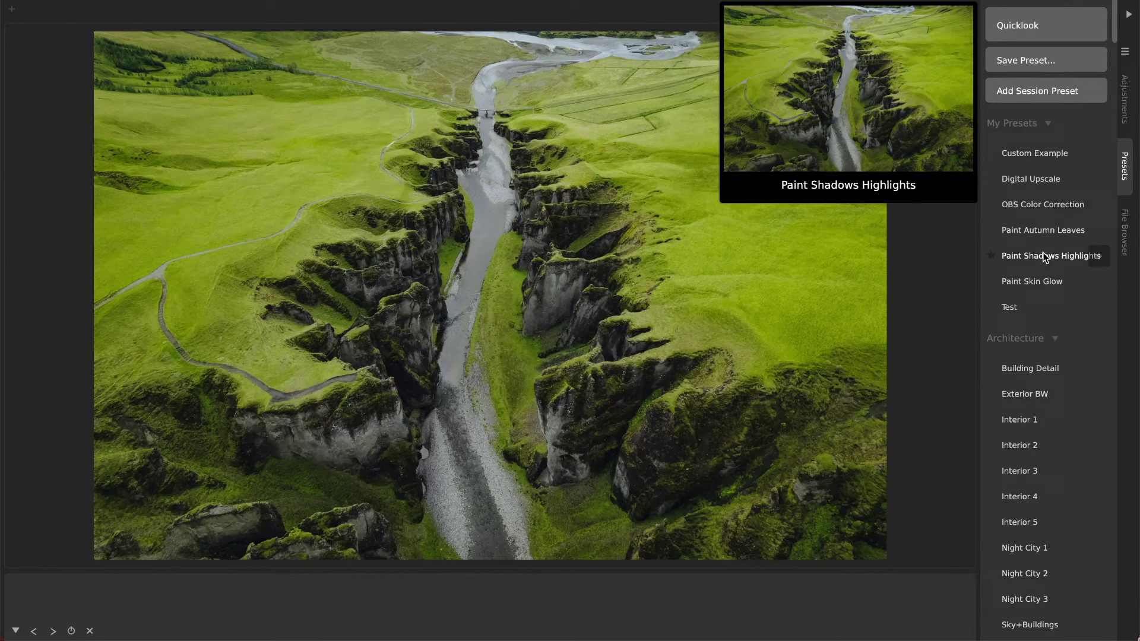
{"action": "left_click", "coordinate": [1045, 260]}
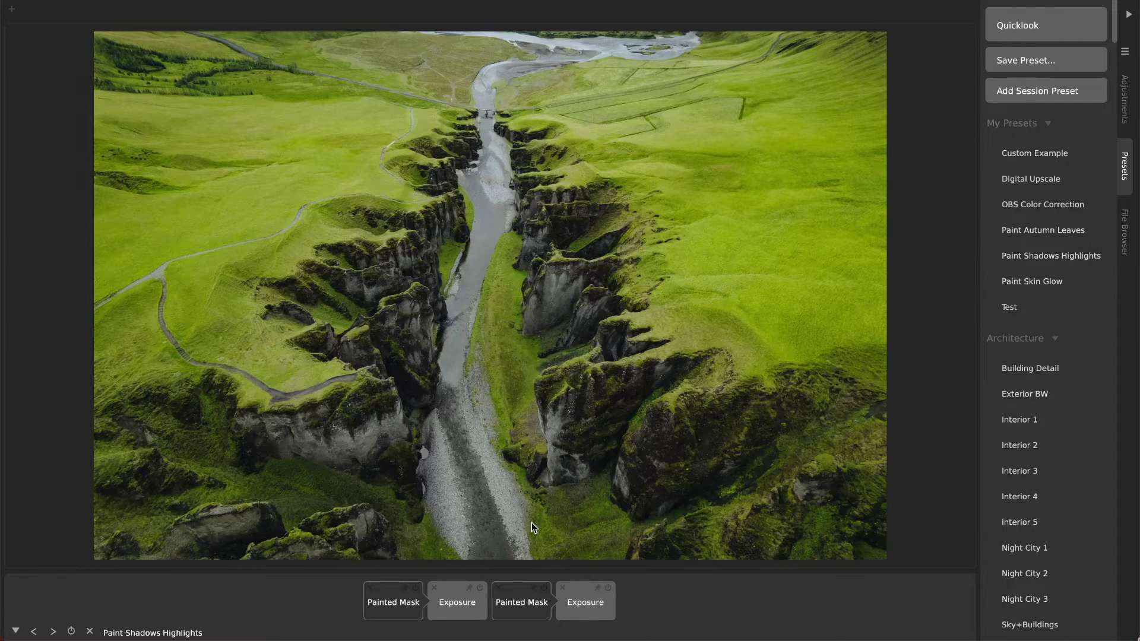
Toggle mask painting on the first Painted Mask several times, ending with it active
{"action": "left_click", "coordinate": [392, 605]}
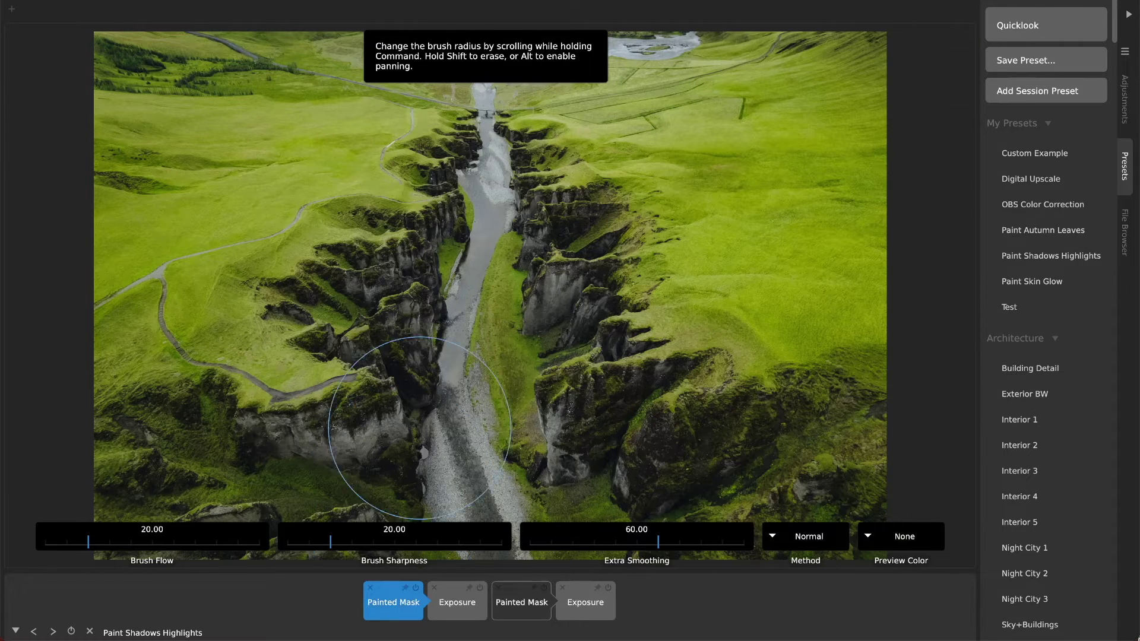
{"action": "mouse_move", "coordinate": [387, 592]}
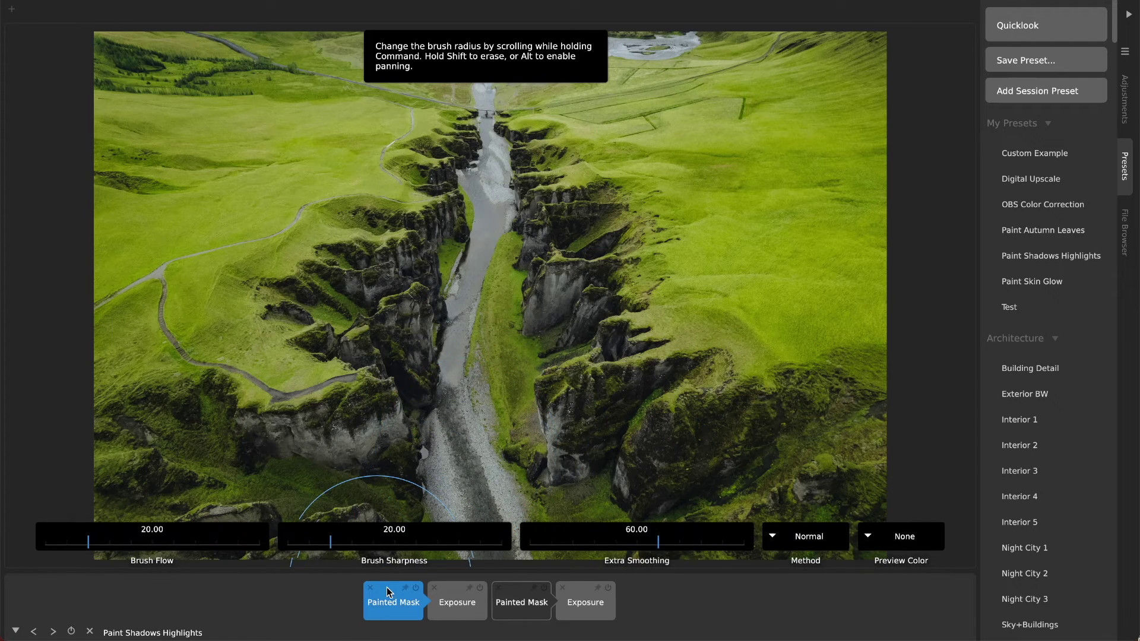
{"action": "left_click", "coordinate": [333, 613]}
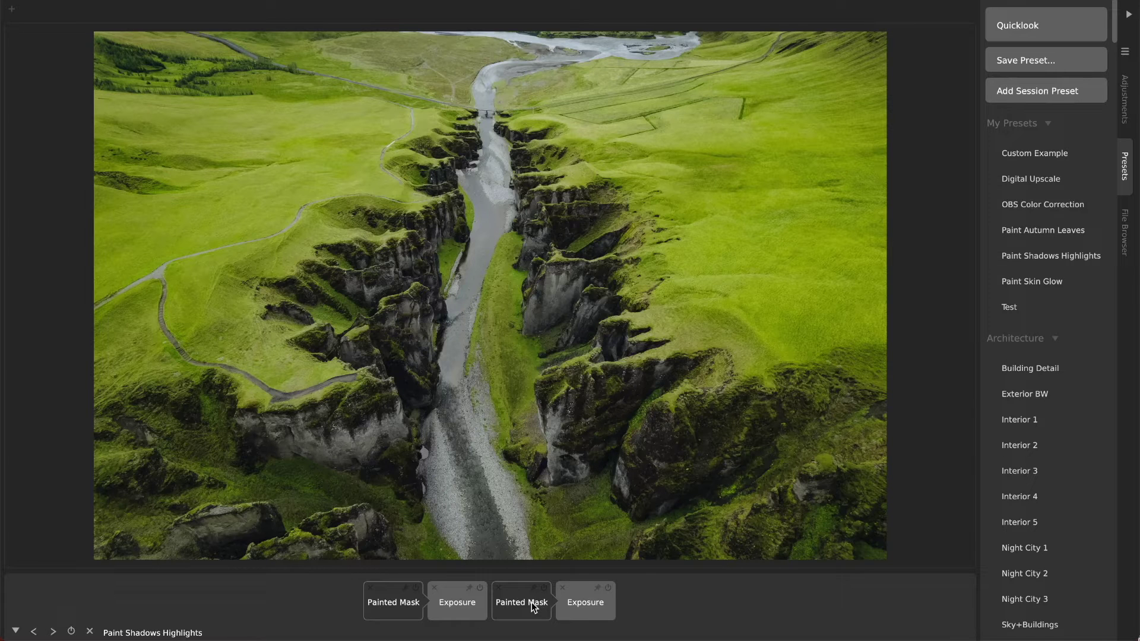
{"action": "left_click", "coordinate": [406, 618]}
{"action": "left_click", "coordinate": [331, 604]}
{"action": "left_click", "coordinate": [389, 617]}
{"action": "left_click", "coordinate": [325, 614]}
{"action": "left_click", "coordinate": [392, 612]}
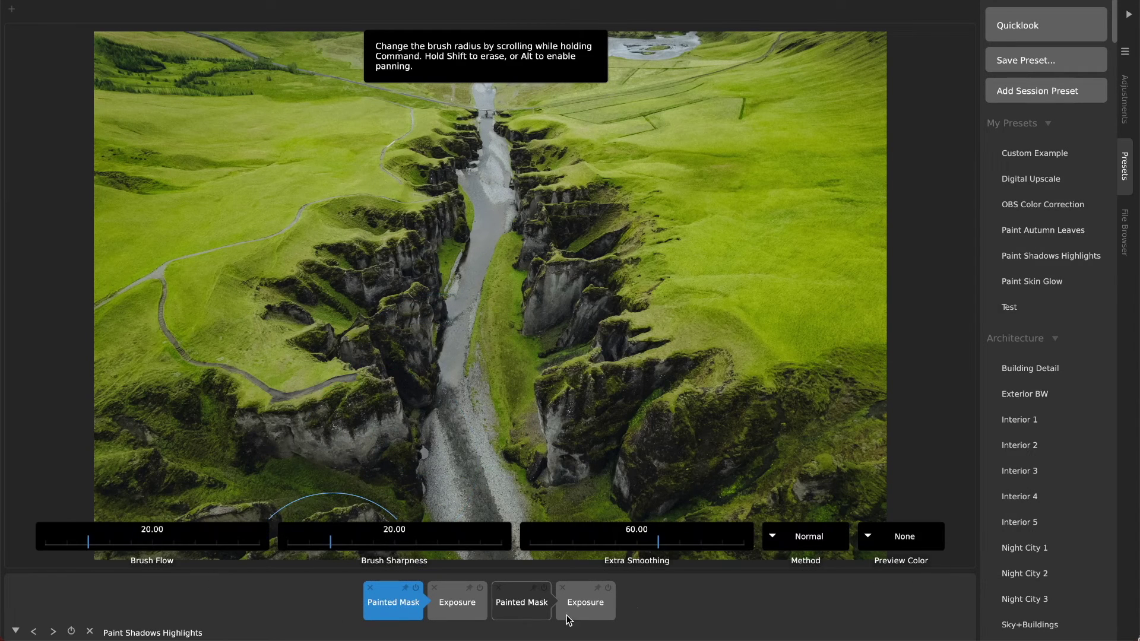
{"action": "left_click", "coordinate": [639, 613]}
{"action": "left_click", "coordinate": [398, 615]}
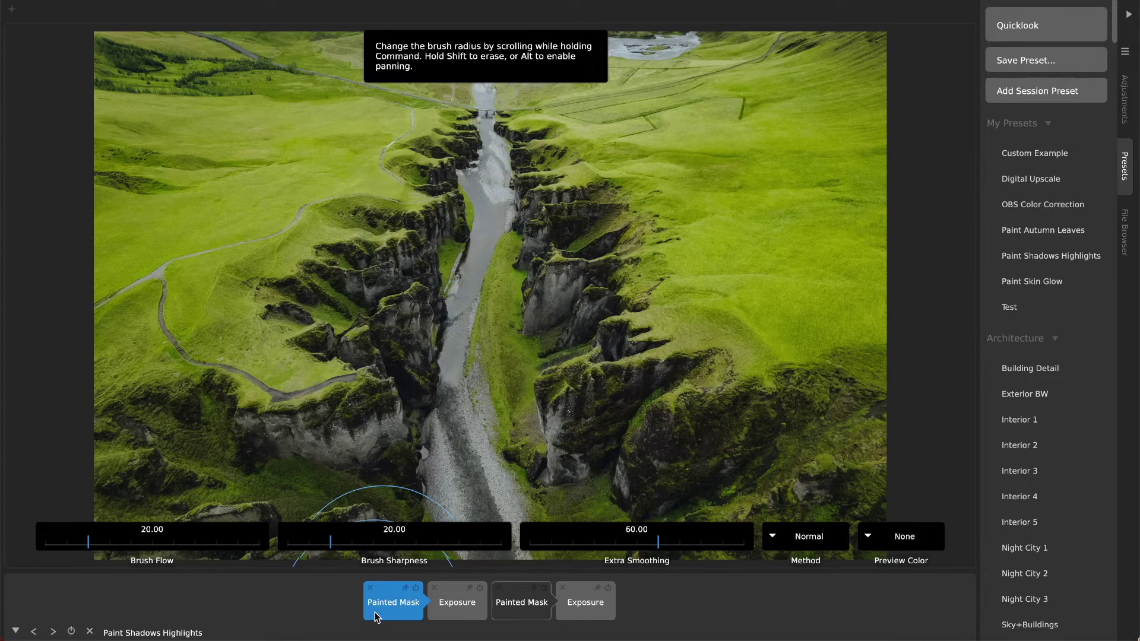
Inspect the first Exposure, the second mask and the second Exposure, then reselect the first mask
{"action": "left_click", "coordinate": [456, 608]}
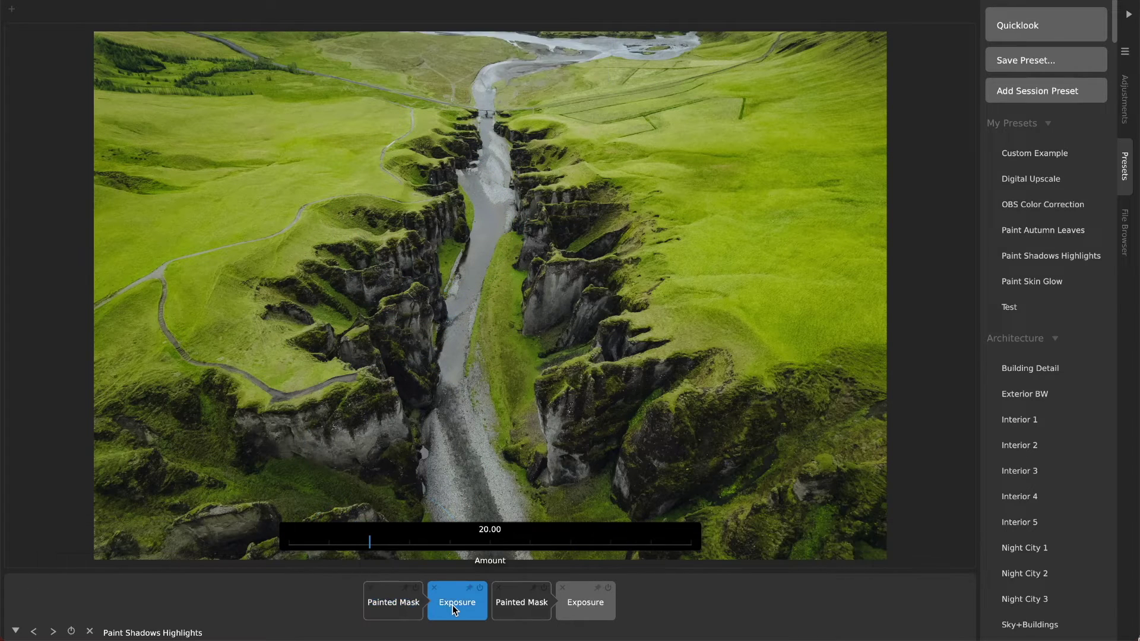
{"action": "left_click", "coordinate": [524, 613]}
{"action": "left_click", "coordinate": [580, 606]}
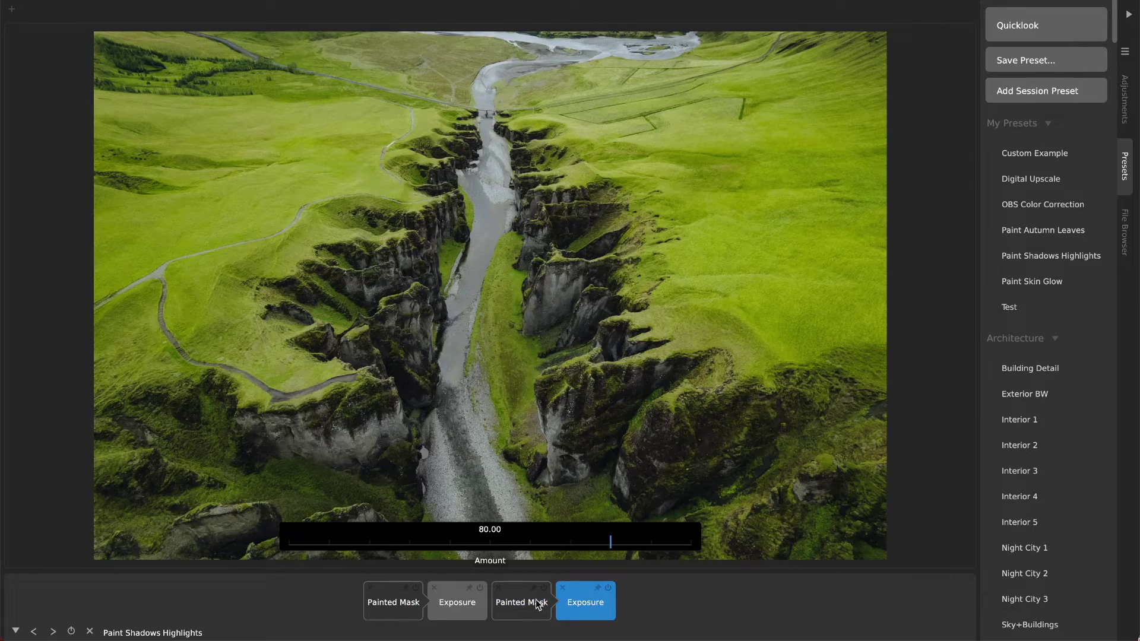
{"action": "left_click", "coordinate": [401, 604]}
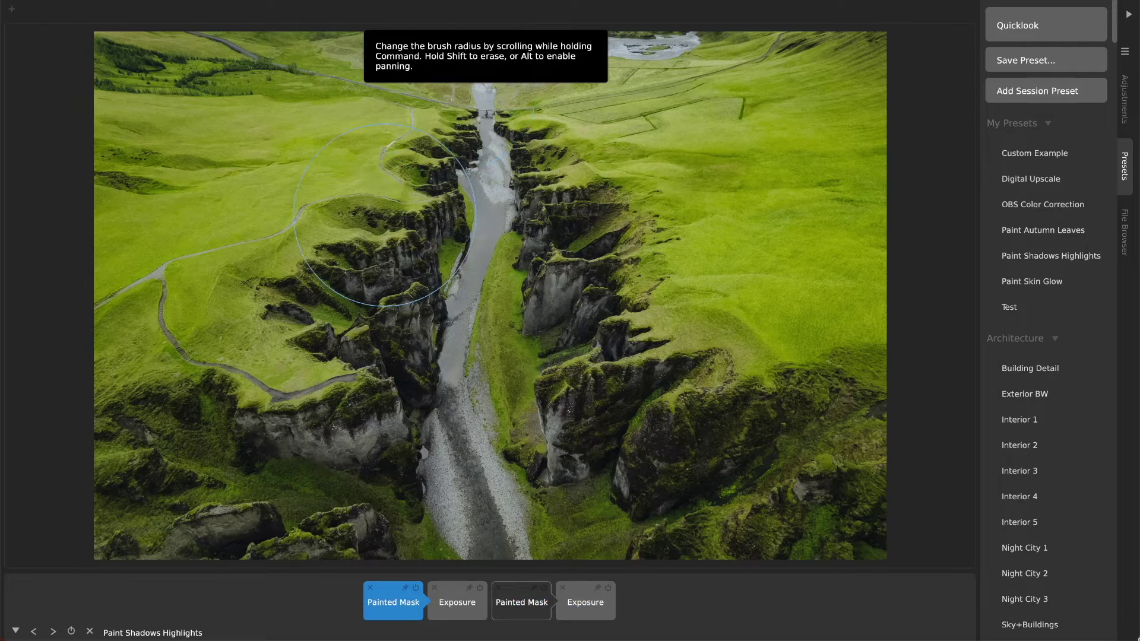
Resize the brush with Command-scroll to fit the narrow canyon walls
{"action": "scroll", "coordinate": [388, 263], "scroll_direction": "down", "scroll_amount": 3}
{"action": "scroll", "coordinate": [387, 263], "scroll_direction": "down", "scroll_amount": 2}
{"action": "scroll", "coordinate": [387, 263], "scroll_direction": "up", "scroll_amount": 6}
{"action": "scroll", "coordinate": [387, 263], "scroll_direction": "down", "scroll_amount": 4}
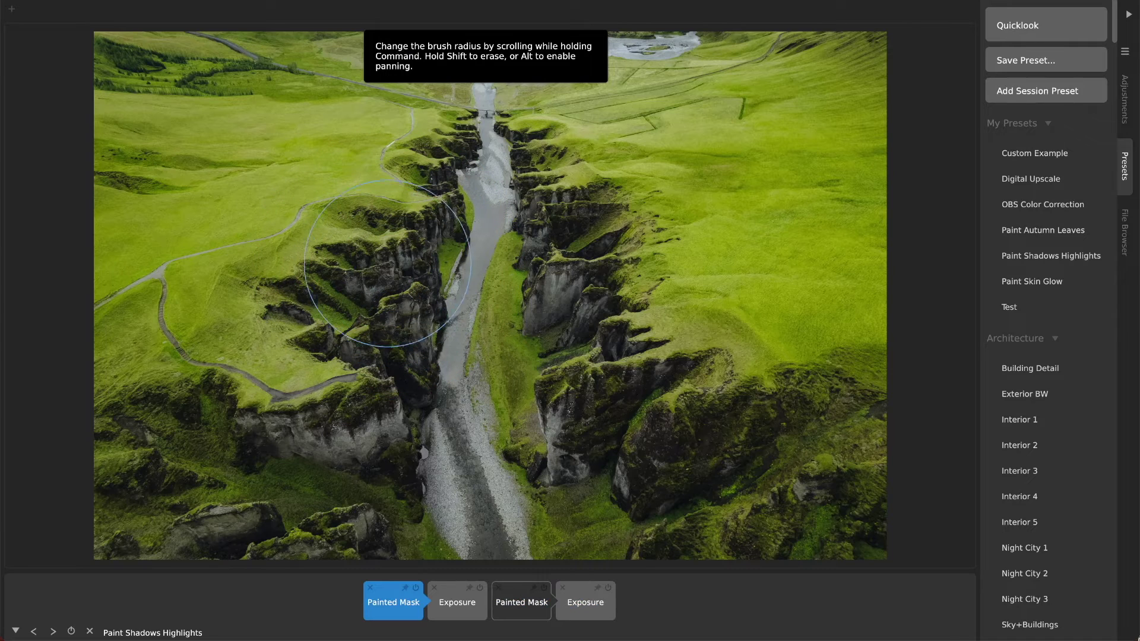
{"action": "scroll", "coordinate": [388, 263], "scroll_direction": "up", "scroll_amount": 2}
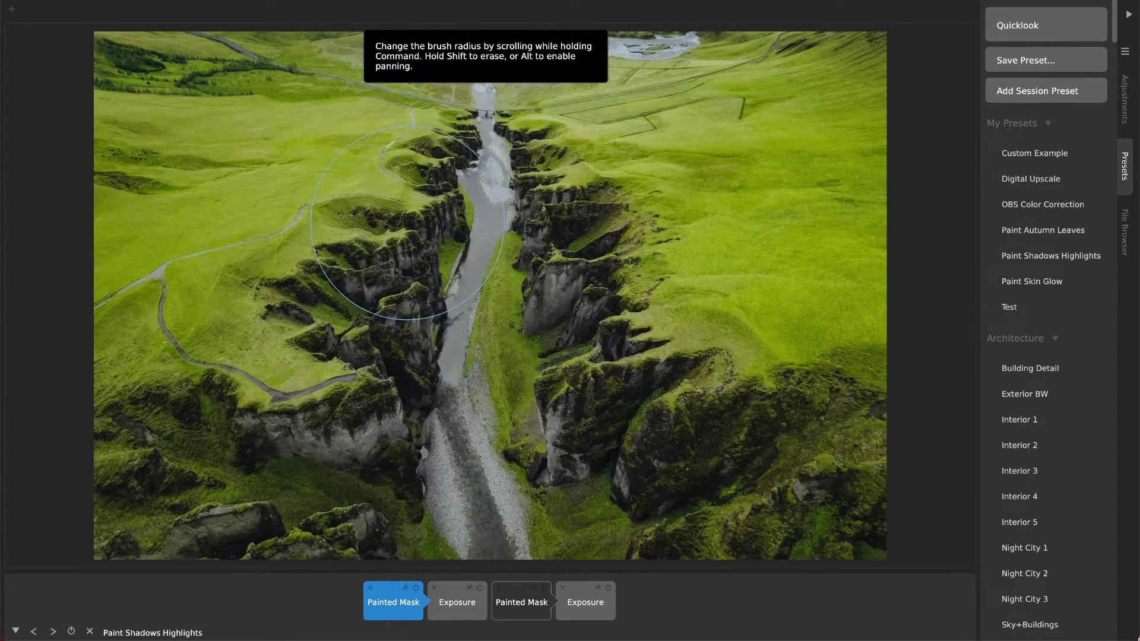
{"action": "scroll", "coordinate": [407, 223], "scroll_direction": "down", "scroll_amount": 2}
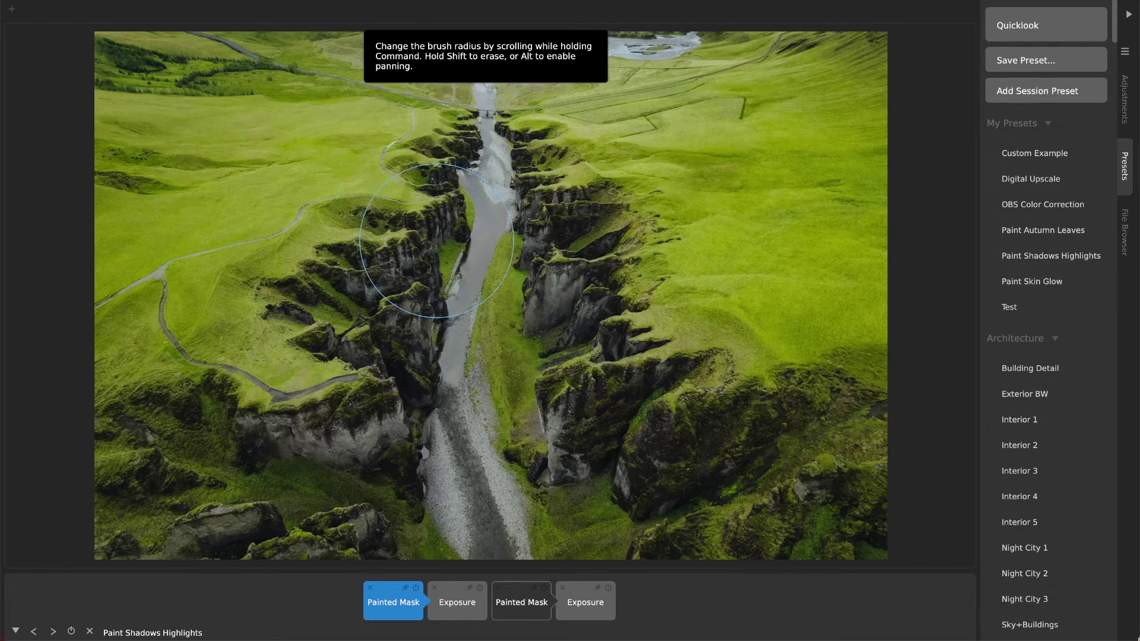
{"action": "scroll", "coordinate": [421, 241], "scroll_direction": "right", "scroll_amount": 2}
{"action": "scroll", "coordinate": [420, 241], "scroll_direction": "down", "scroll_amount": 3}
{"action": "scroll", "coordinate": [420, 241], "scroll_direction": "up", "scroll_amount": 3}
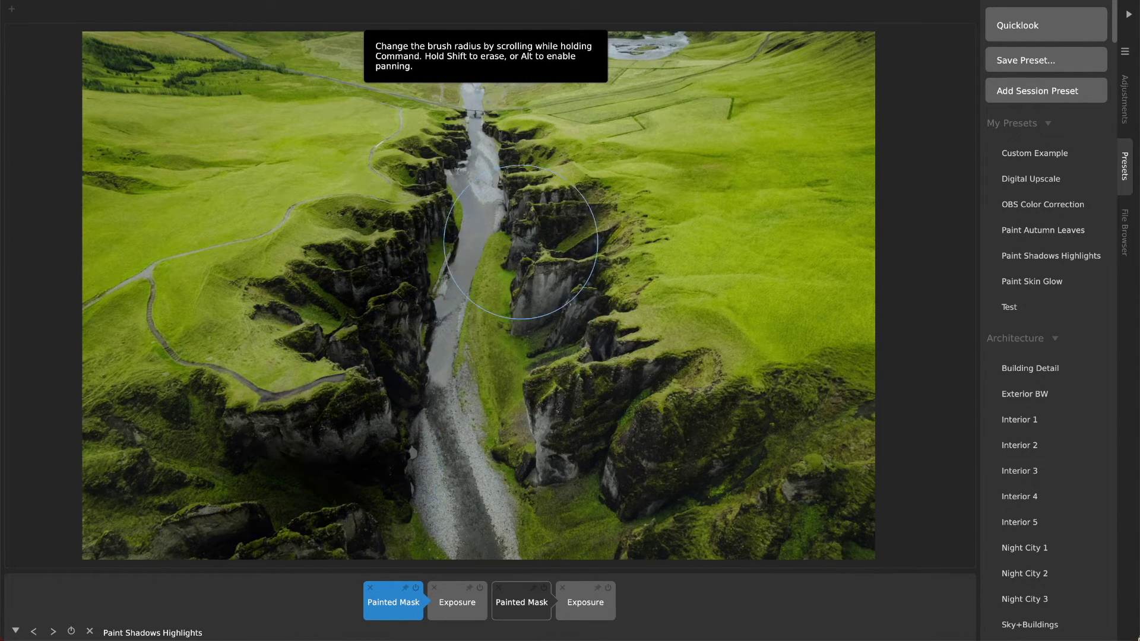
{"action": "left_click", "coordinate": [522, 601]}
Brush the second mask over the upper-right and upper-left meadow grass
{"action": "mouse_move", "coordinate": [673, 250]}
{"action": "left_mouse_down"}
{"action": "mouse_move", "coordinate": [730, 190]}
{"action": "mouse_move", "coordinate": [683, 204]}
{"action": "mouse_move", "coordinate": [689, 95]}
{"action": "left_mouse_up"}
{"action": "mouse_move", "coordinate": [284, 119]}
{"action": "left_mouse_down"}
{"action": "mouse_move", "coordinate": [249, 202]}
{"action": "mouse_move", "coordinate": [161, 148]}
{"action": "mouse_move", "coordinate": [285, 83]}
{"action": "mouse_move", "coordinate": [186, 287]}
{"action": "mouse_move", "coordinate": [196, 327]}
{"action": "left_mouse_up"}
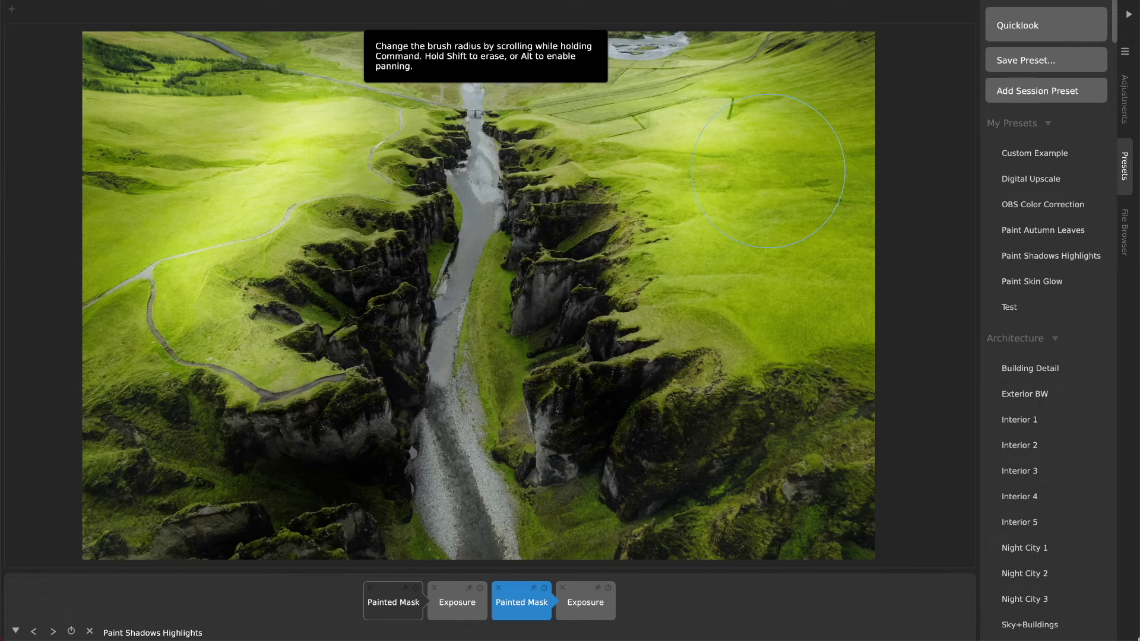
{"action": "mouse_move", "coordinate": [733, 269]}
{"action": "left_mouse_down"}
{"action": "mouse_move", "coordinate": [855, 196]}
{"action": "mouse_move", "coordinate": [790, 95]}
{"action": "mouse_move", "coordinate": [766, 83]}
{"action": "left_mouse_up"}
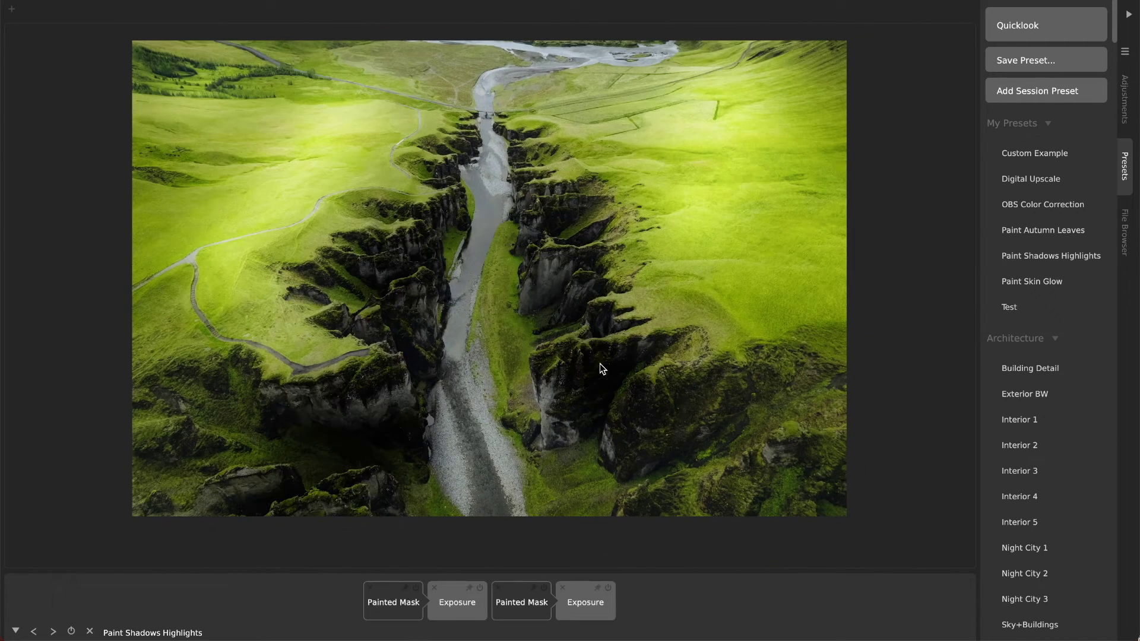
Clear the canyon preset, apply Paint Autumn Leaves, and press Space for the thumbnail grid
{"action": "left_click", "coordinate": [90, 631]}
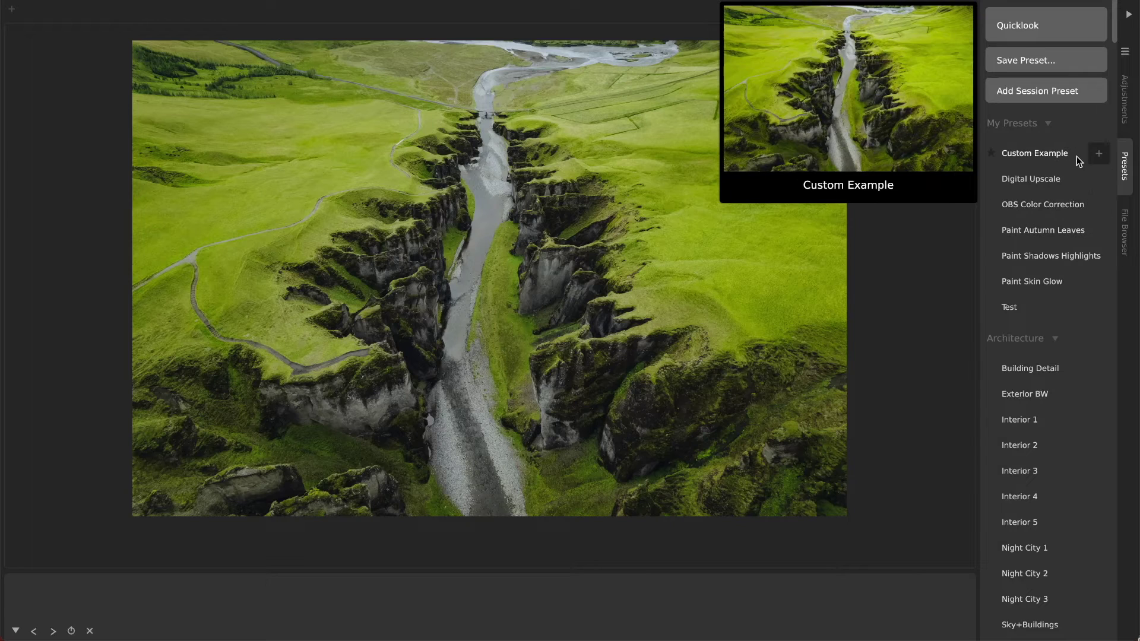
{"action": "mouse_move", "coordinate": [1035, 262]}
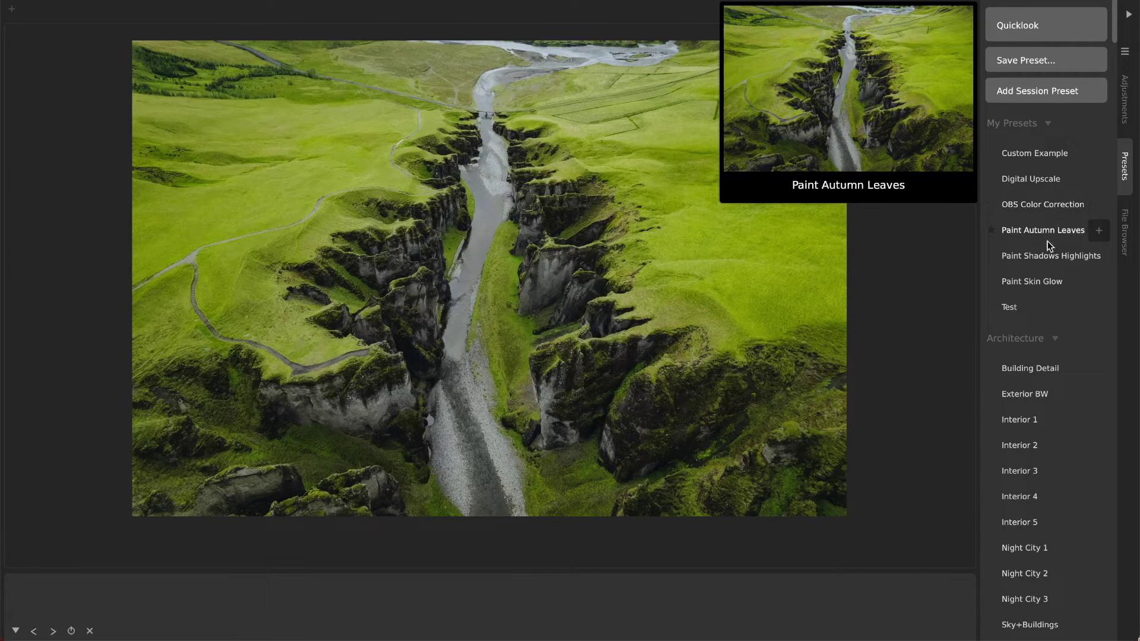
{"action": "mouse_move", "coordinate": [1034, 238]}
{"action": "left_click", "coordinate": [1037, 230]}
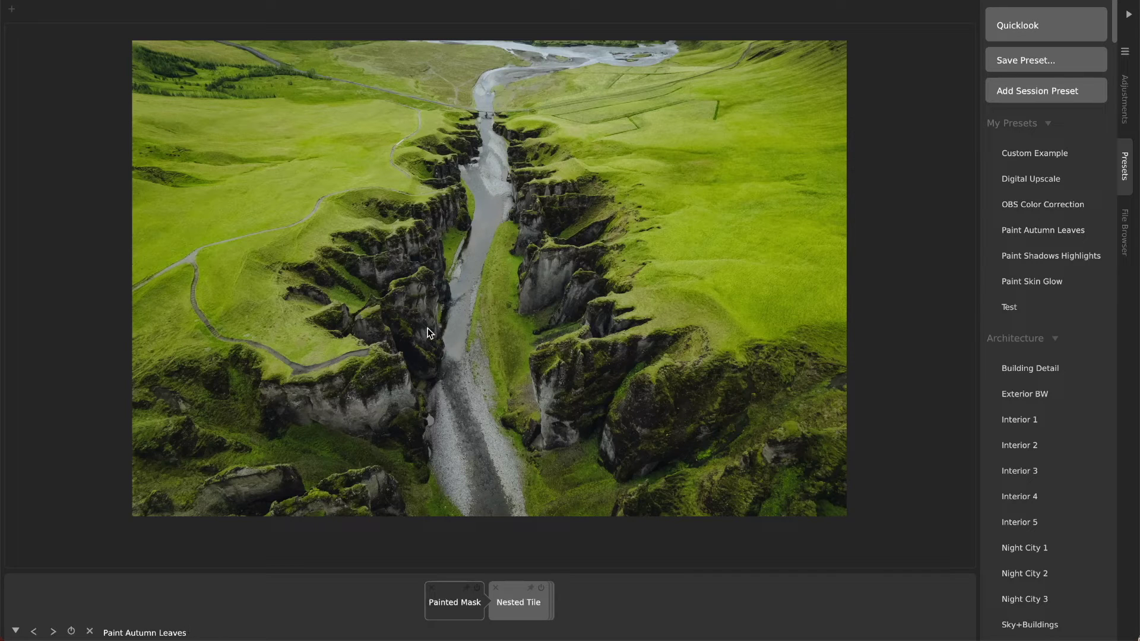
{"action": "key", "text": "space"}
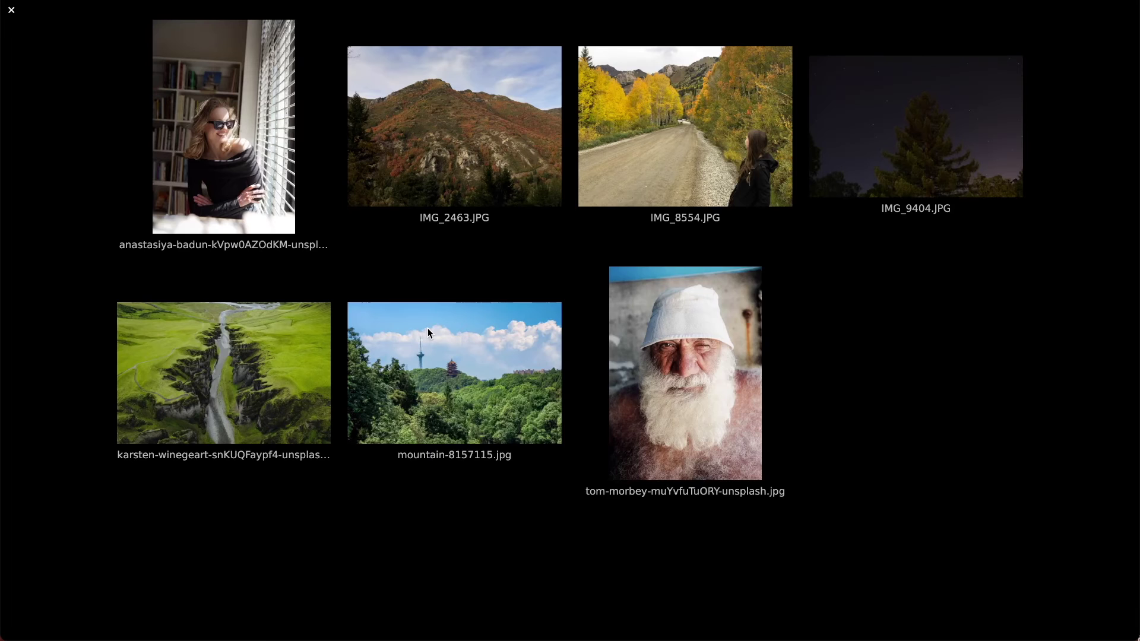
{"action": "left_click", "coordinate": [453, 125]}
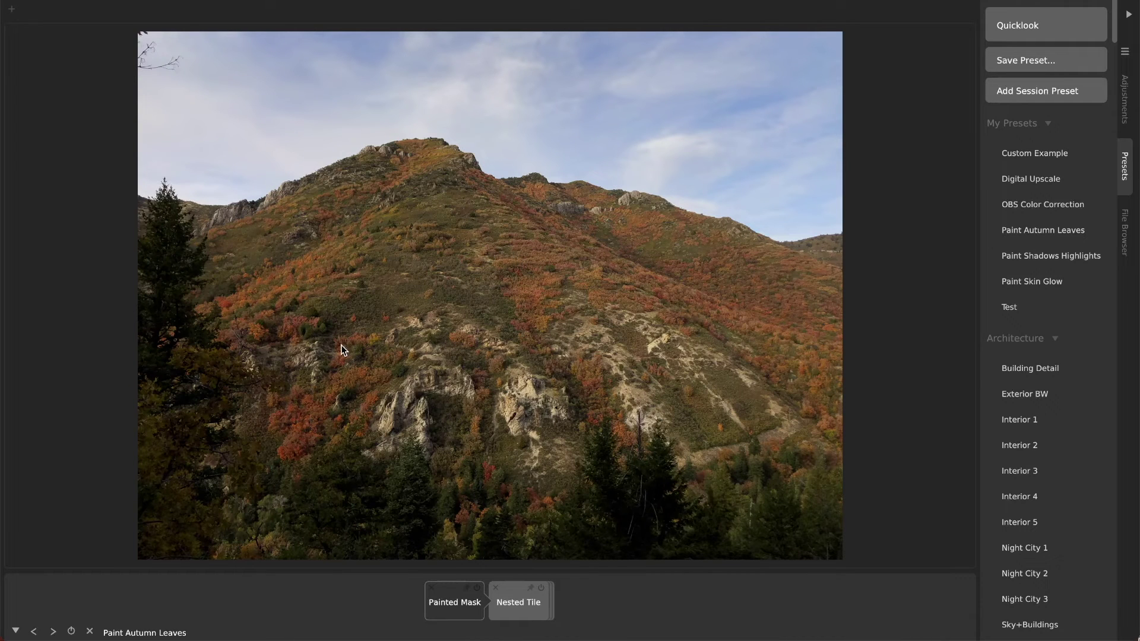
{"action": "double_click", "coordinate": [524, 600]}
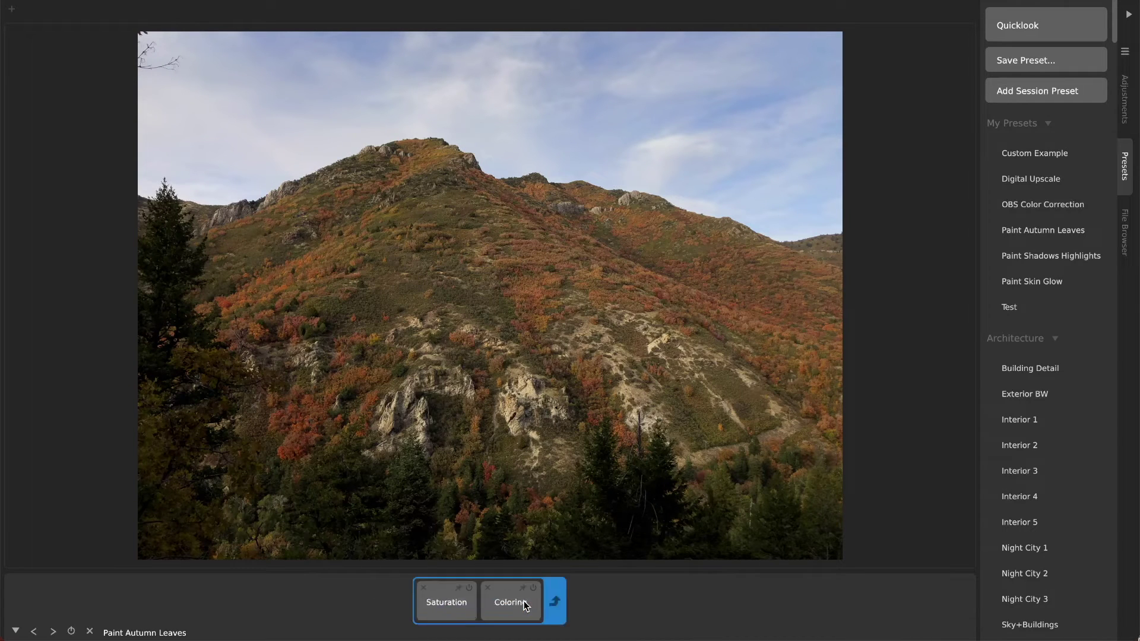
{"action": "left_click", "coordinate": [453, 616]}
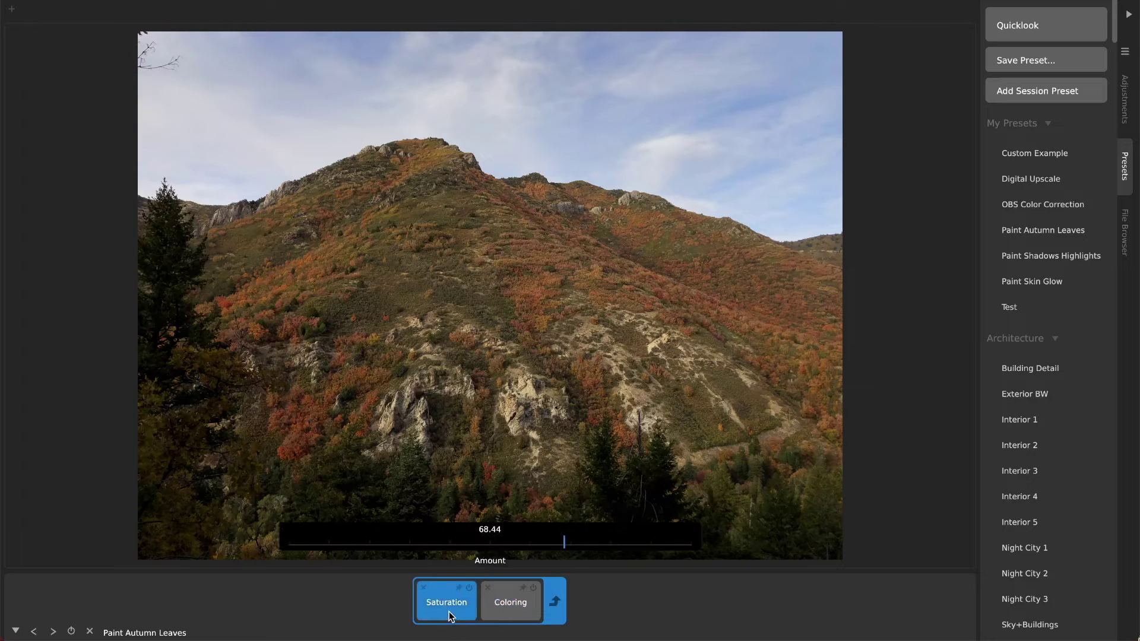
{"action": "left_click", "coordinate": [511, 594]}
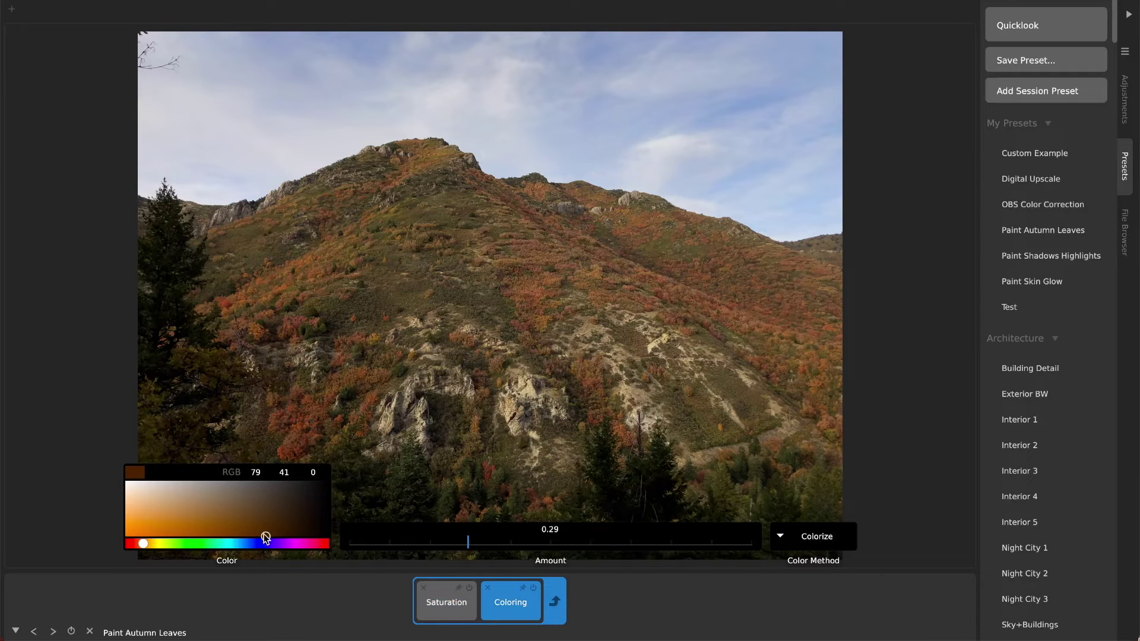
Brush the autumn mask across the hillside slope, then toggle the mask off and on
{"action": "left_click", "coordinate": [555, 604]}
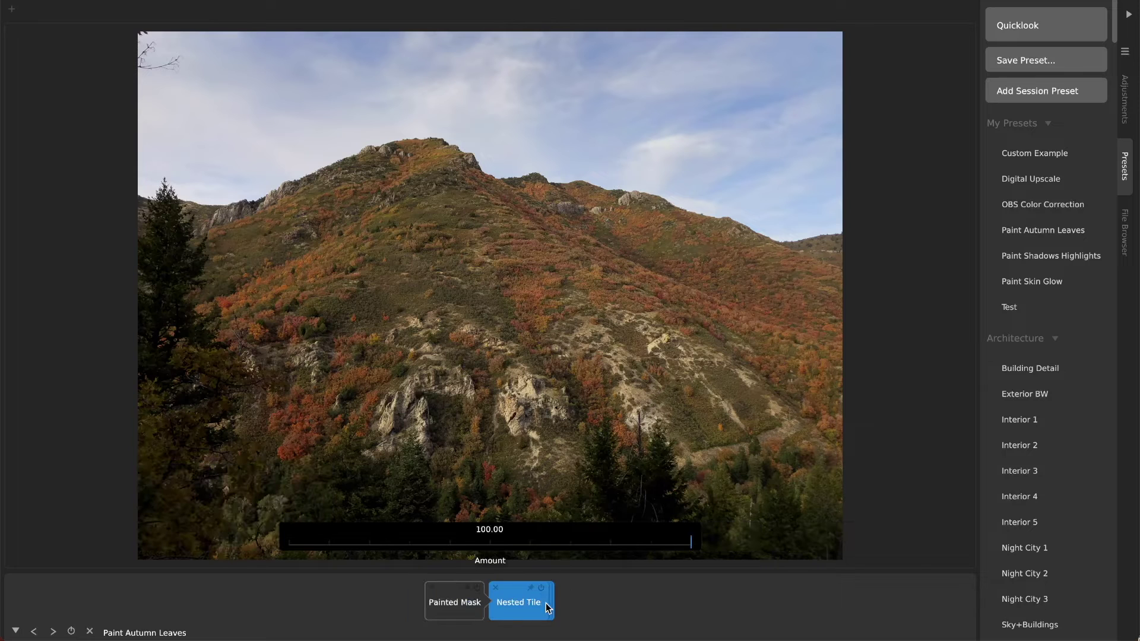
{"action": "left_click", "coordinate": [454, 611]}
{"action": "mouse_move", "coordinate": [507, 293]}
{"action": "left_mouse_down"}
{"action": "mouse_move", "coordinate": [516, 245]}
{"action": "mouse_move", "coordinate": [610, 277]}
{"action": "mouse_move", "coordinate": [541, 236]}
{"action": "mouse_move", "coordinate": [780, 335]}
{"action": "mouse_move", "coordinate": [812, 322]}
{"action": "mouse_move", "coordinate": [765, 279]}
{"action": "mouse_move", "coordinate": [708, 284]}
{"action": "mouse_move", "coordinate": [652, 272]}
{"action": "mouse_move", "coordinate": [405, 195]}
{"action": "mouse_move", "coordinate": [371, 206]}
{"action": "mouse_move", "coordinate": [273, 293]}
{"action": "mouse_move", "coordinate": [317, 383]}
{"action": "mouse_move", "coordinate": [295, 415]}
{"action": "mouse_move", "coordinate": [372, 357]}
{"action": "mouse_move", "coordinate": [396, 361]}
{"action": "mouse_move", "coordinate": [463, 420]}
{"action": "mouse_move", "coordinate": [489, 473]}
{"action": "mouse_move", "coordinate": [506, 323]}
{"action": "mouse_move", "coordinate": [584, 368]}
{"action": "mouse_move", "coordinate": [537, 334]}
{"action": "mouse_move", "coordinate": [496, 214]}
{"action": "mouse_move", "coordinate": [445, 206]}
{"action": "mouse_move", "coordinate": [400, 179]}
{"action": "mouse_move", "coordinate": [336, 186]}
{"action": "mouse_move", "coordinate": [271, 216]}
{"action": "mouse_move", "coordinate": [535, 194]}
{"action": "mouse_move", "coordinate": [624, 206]}
{"action": "mouse_move", "coordinate": [709, 260]}
{"action": "mouse_move", "coordinate": [645, 415]}
{"action": "mouse_move", "coordinate": [636, 588]}
{"action": "left_mouse_up"}
{"action": "left_click", "coordinate": [632, 596]}
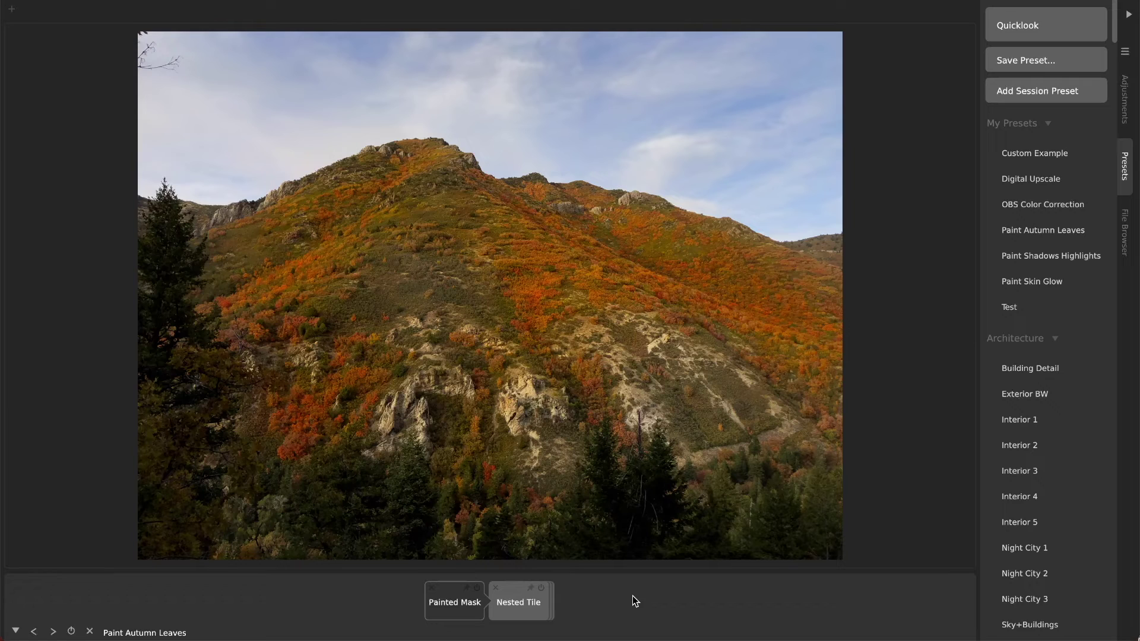
{"action": "left_click", "coordinate": [478, 589]}
{"action": "left_click", "coordinate": [479, 589]}
Swap Paint Autumn Leaves for Paint Skin Glow, open the bearded man's portrait, and select its mask
{"action": "left_click", "coordinate": [90, 632]}
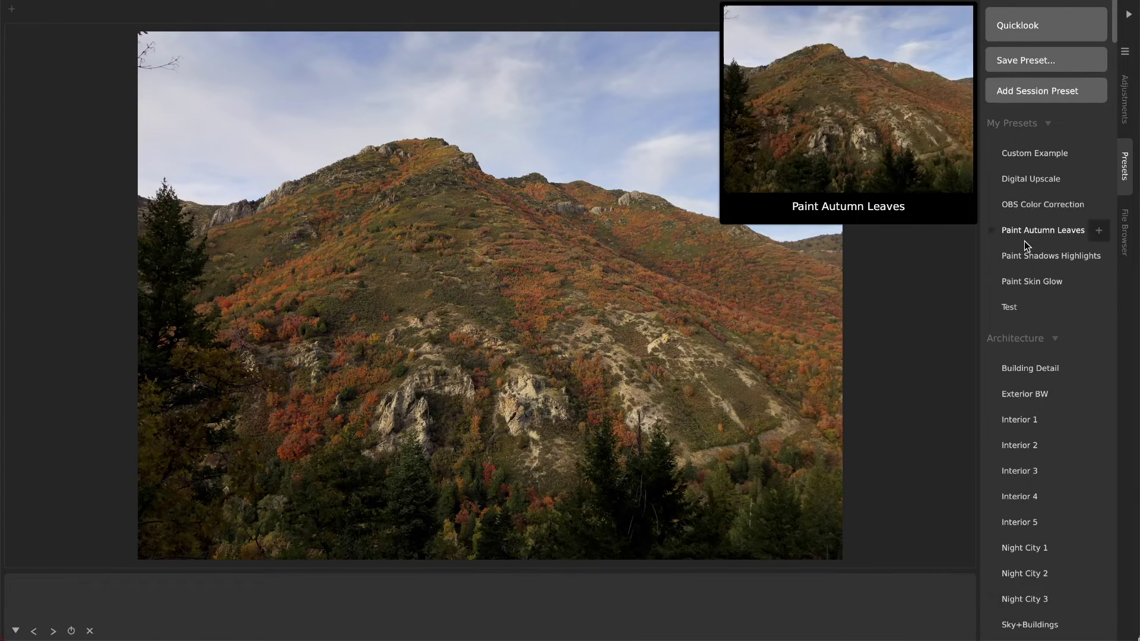
{"action": "left_click", "coordinate": [1027, 283]}
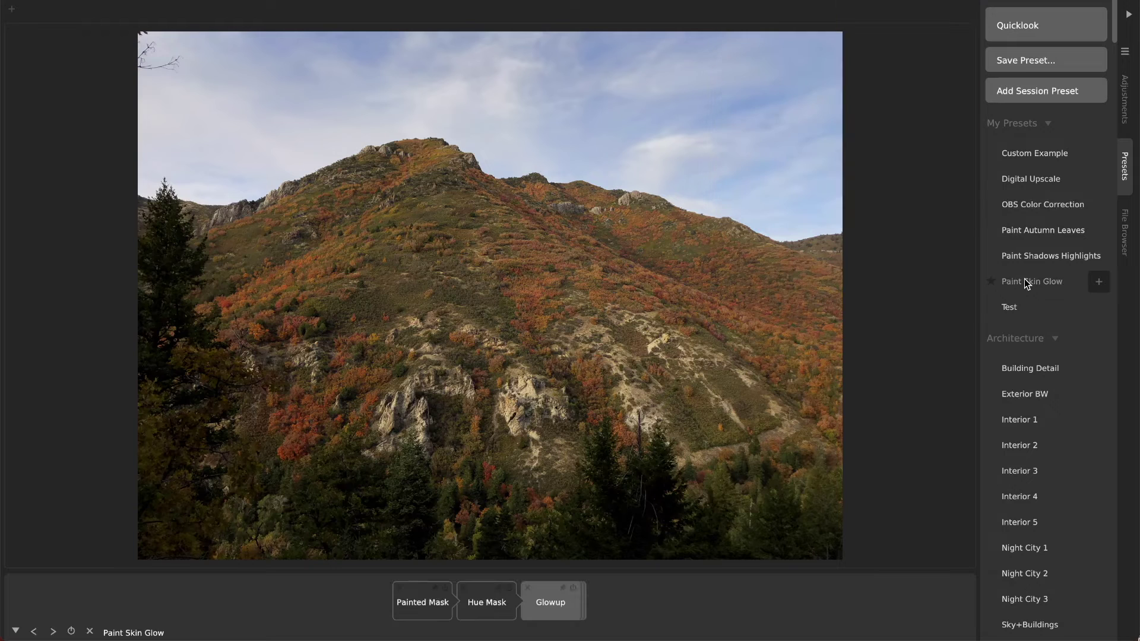
{"action": "left_click", "coordinate": [594, 339]}
{"action": "left_click", "coordinate": [721, 360]}
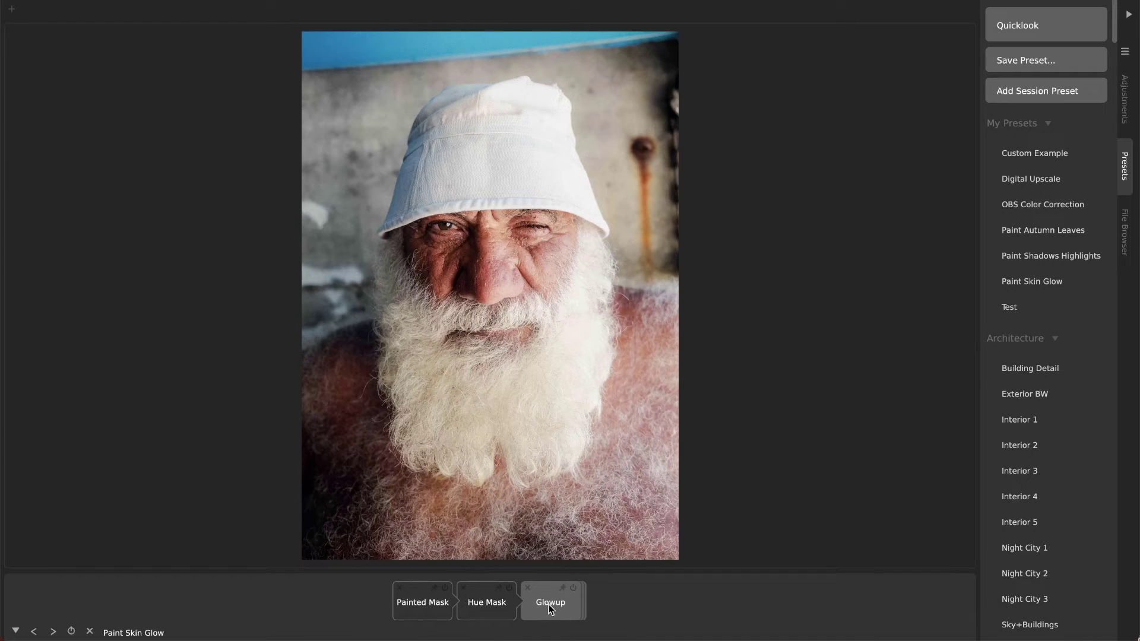
{"action": "left_click", "coordinate": [423, 606]}
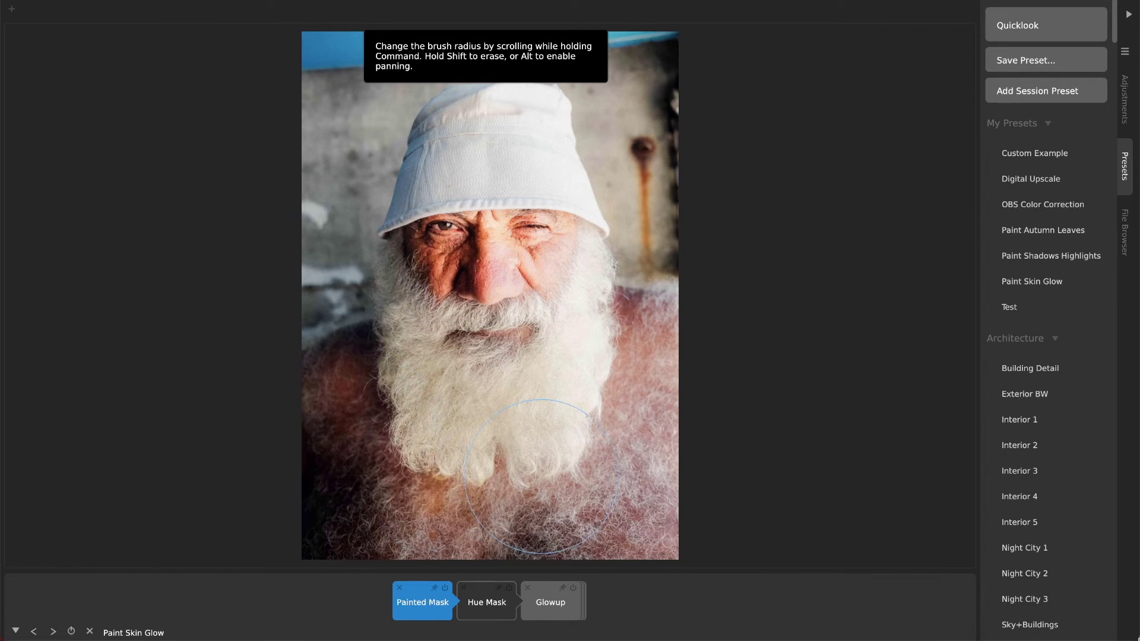
Brush glow over the chest and left shoulder, adjust Extra Smoothing, and set Glowup to 53.19
{"action": "mouse_move", "coordinate": [542, 477]}
{"action": "left_mouse_down"}
{"action": "mouse_move", "coordinate": [644, 343]}
{"action": "mouse_move", "coordinate": [655, 476]}
{"action": "mouse_move", "coordinate": [555, 497]}
{"action": "mouse_move", "coordinate": [373, 500]}
{"action": "mouse_move", "coordinate": [346, 375]}
{"action": "mouse_move", "coordinate": [367, 365]}
{"action": "left_mouse_up"}
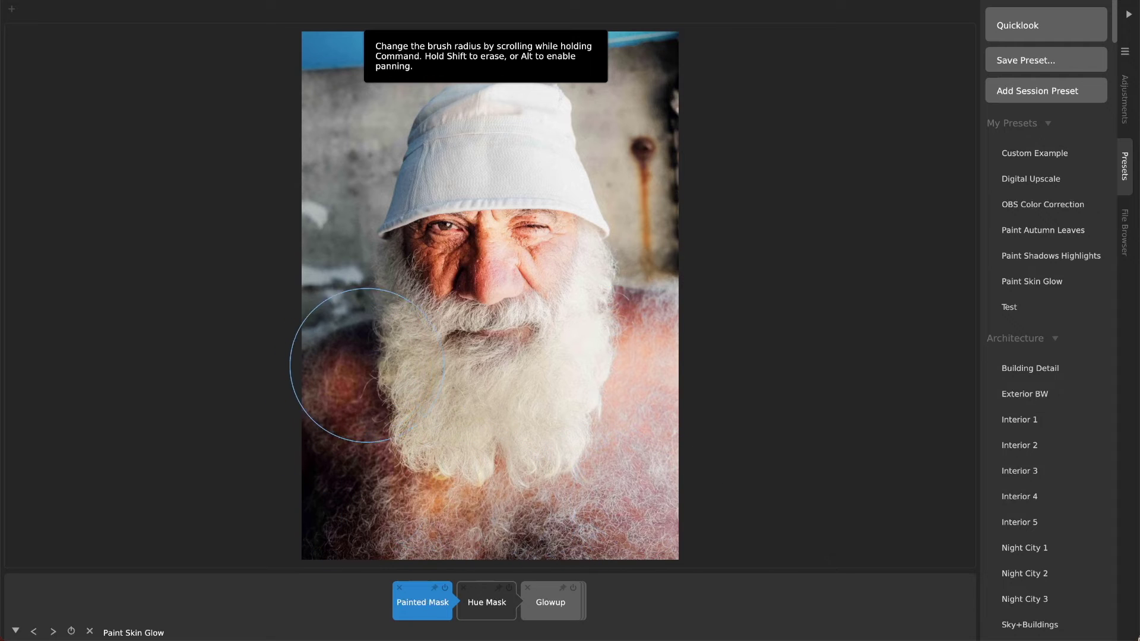
{"action": "mouse_move", "coordinate": [469, 537]}
{"action": "mouse_move", "coordinate": [629, 546]}
{"action": "left_mouse_down"}
{"action": "mouse_move", "coordinate": [699, 550]}
{"action": "mouse_move", "coordinate": [400, 540]}
{"action": "mouse_move", "coordinate": [634, 541]}
{"action": "mouse_move", "coordinate": [518, 551]}
{"action": "left_mouse_up"}
{"action": "left_click", "coordinate": [553, 603]}
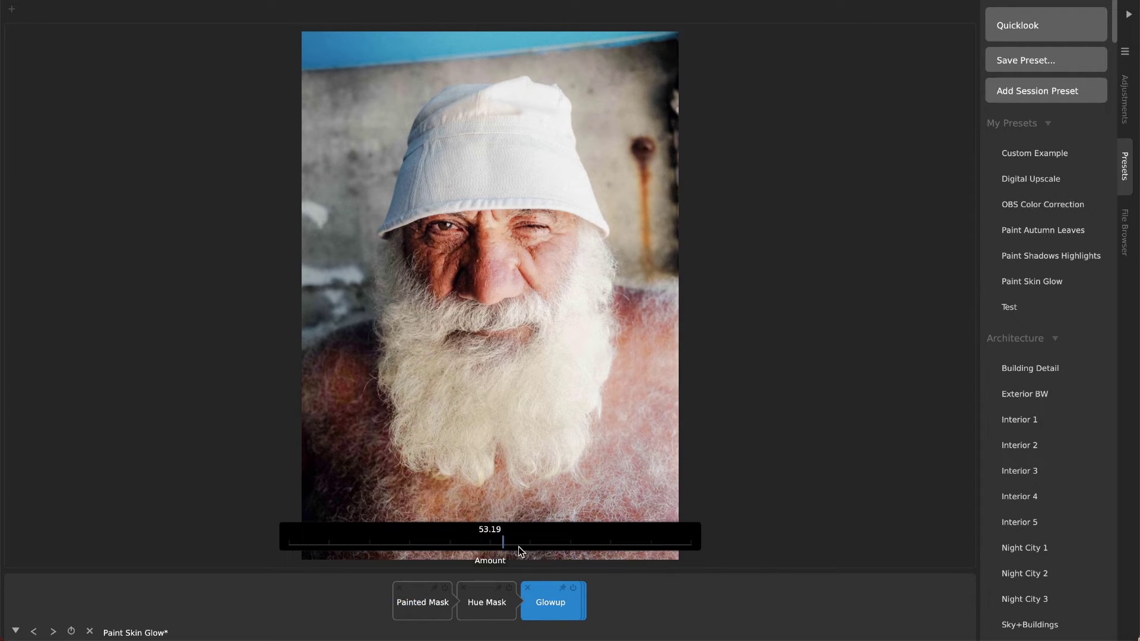
{"action": "left_click", "coordinate": [625, 594]}
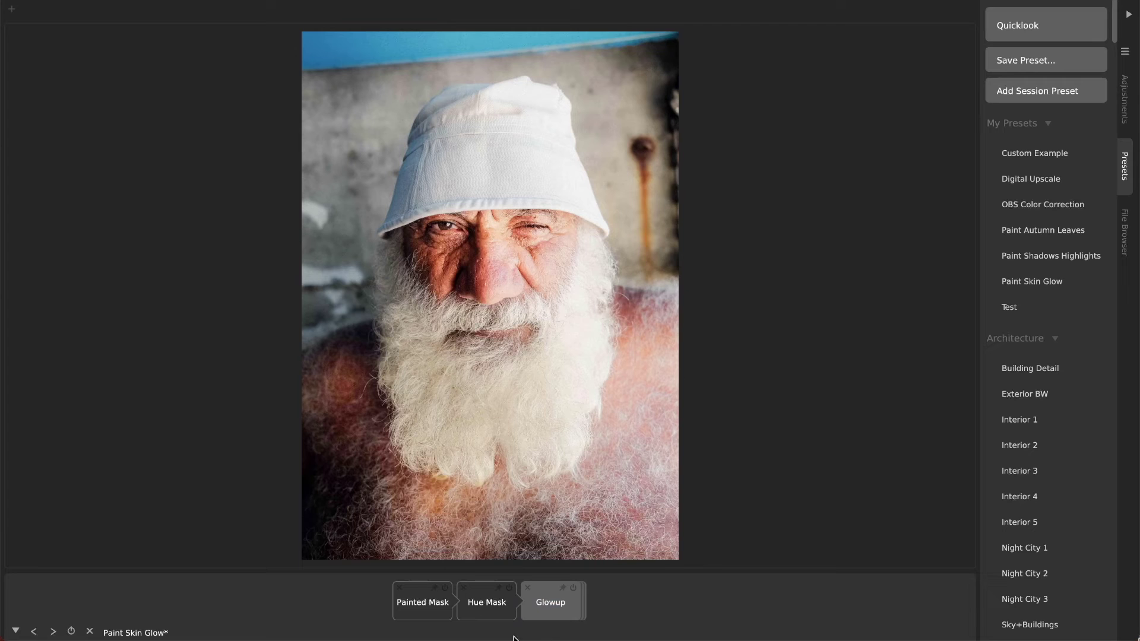
{"action": "left_click", "coordinate": [430, 617]}
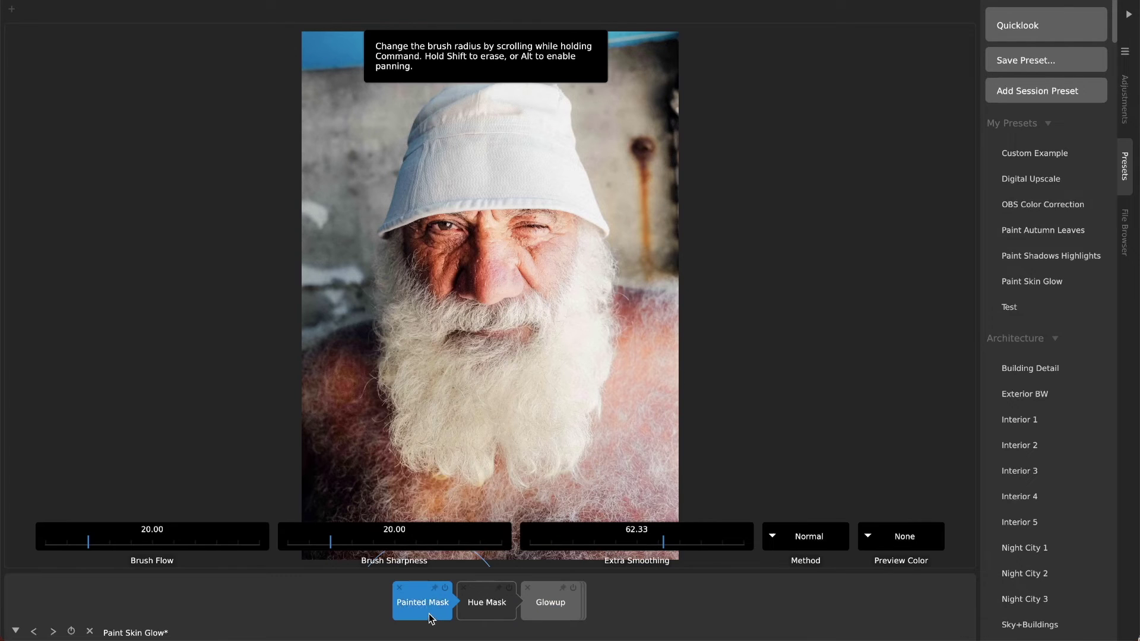
{"action": "left_click", "coordinate": [483, 606]}
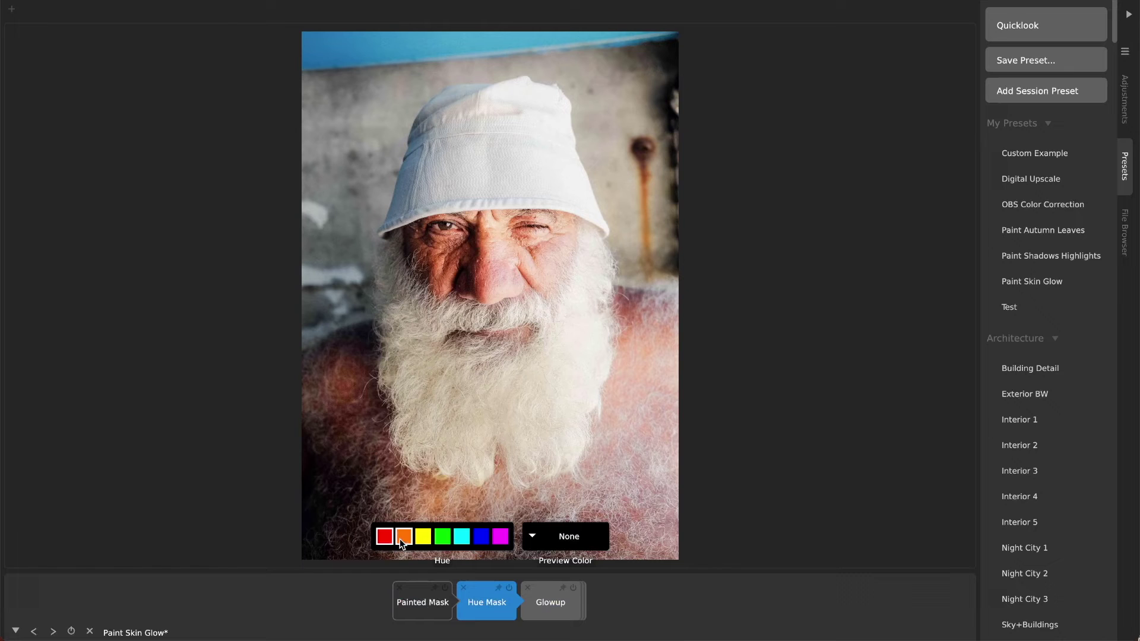
{"action": "left_click", "coordinate": [422, 610]}
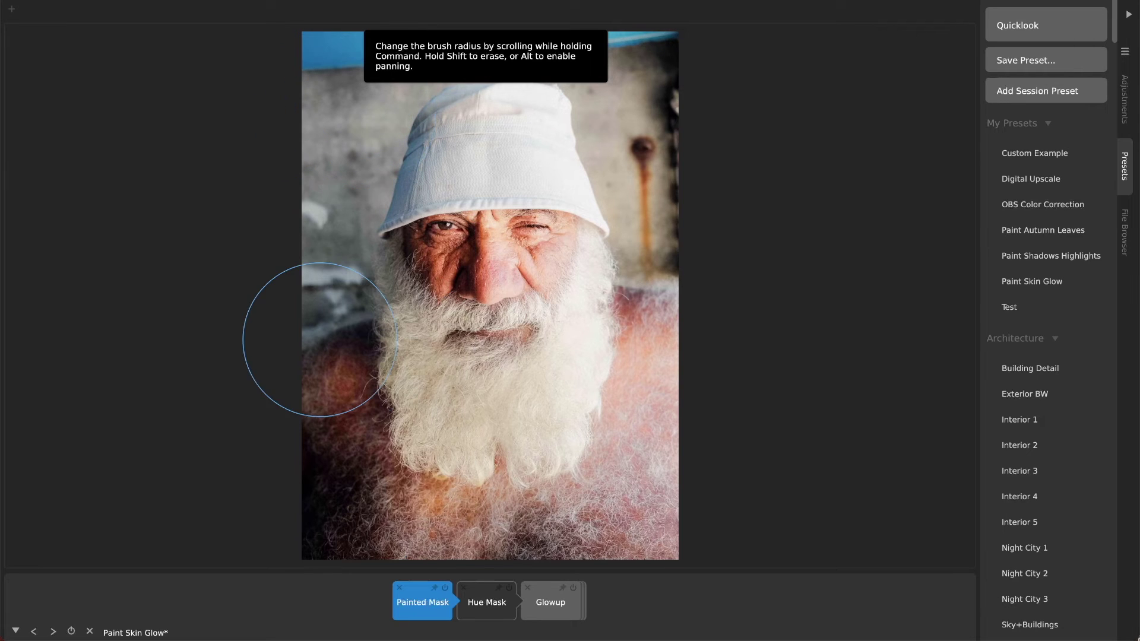
{"action": "left_click", "coordinate": [469, 598]}
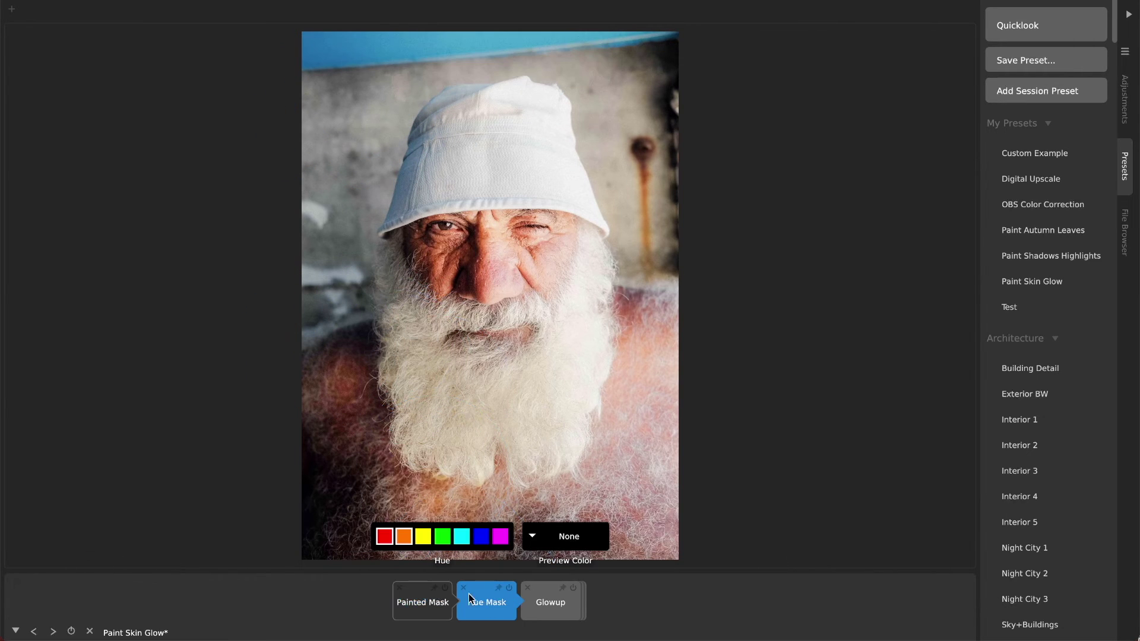
{"action": "left_click", "coordinate": [417, 607]}
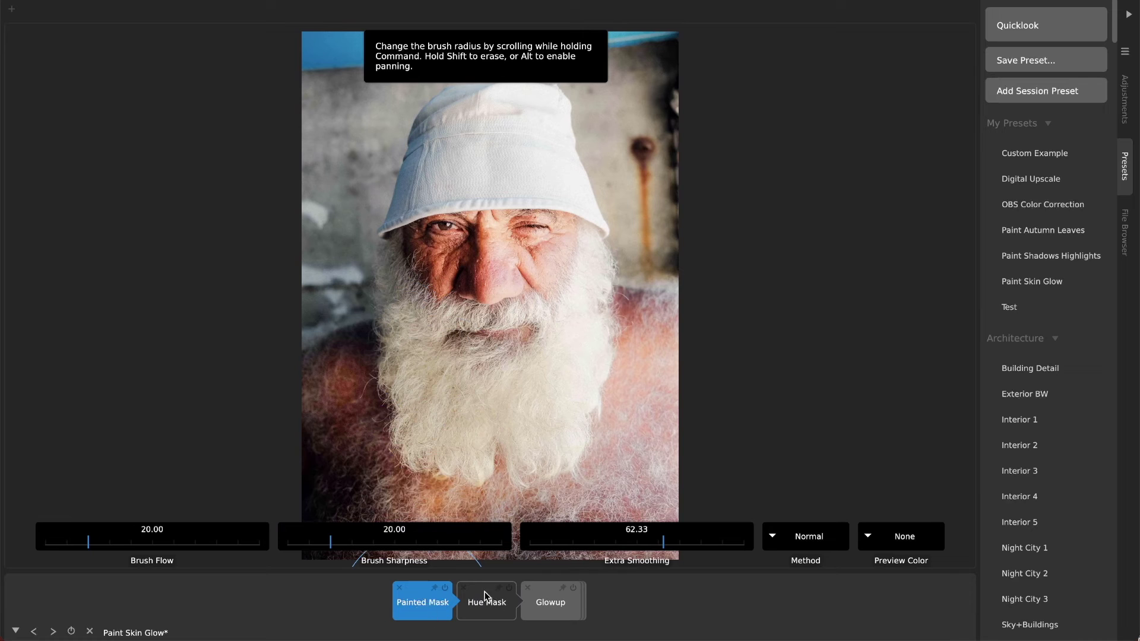
{"action": "left_click", "coordinate": [888, 545]}
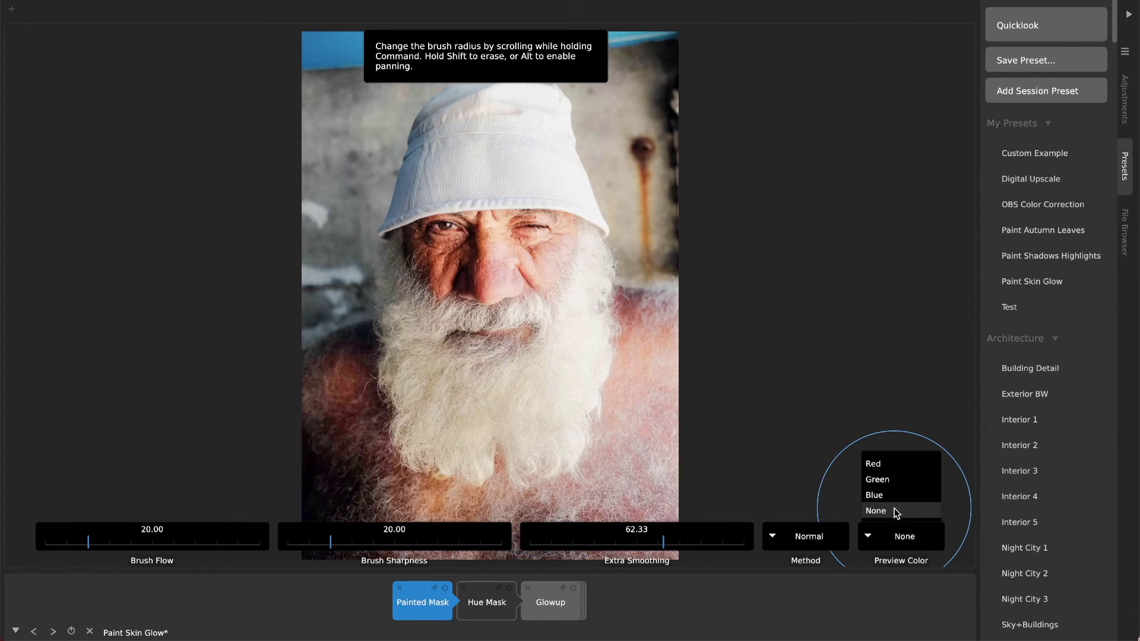
{"action": "left_click", "coordinate": [895, 512]}
{"action": "left_click", "coordinate": [482, 618]}
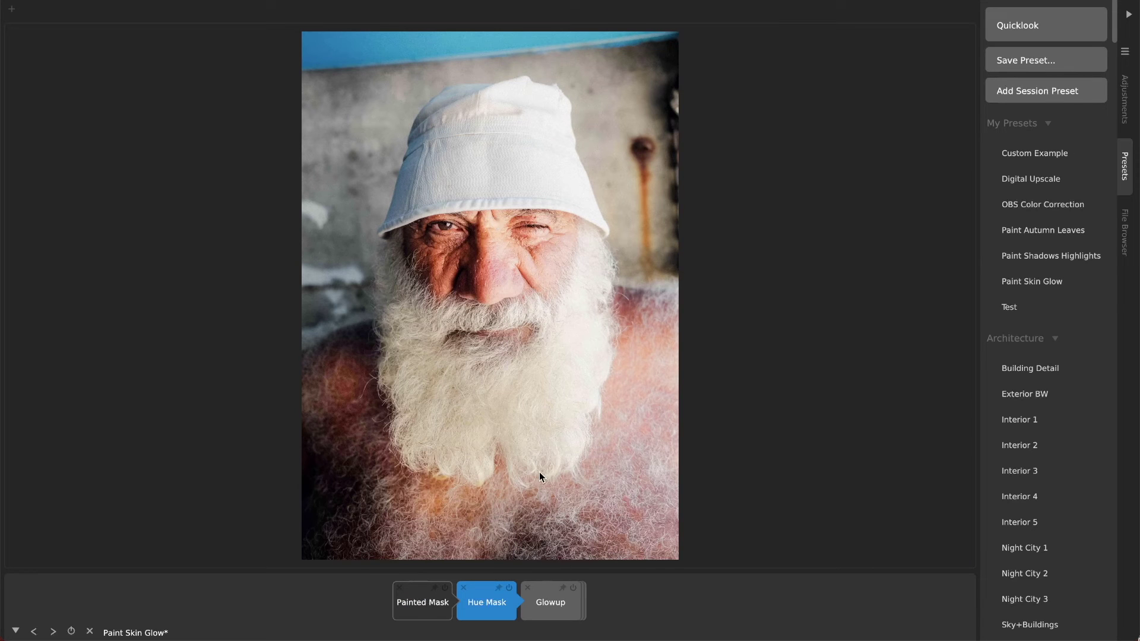
{"action": "left_click", "coordinate": [546, 602]}
Set the Glowup amount to 99.11, then review the painted mask, hue mask and glow nodes
{"action": "left_click_drag", "start_coordinate": [605, 540], "coordinate": [688, 539]}
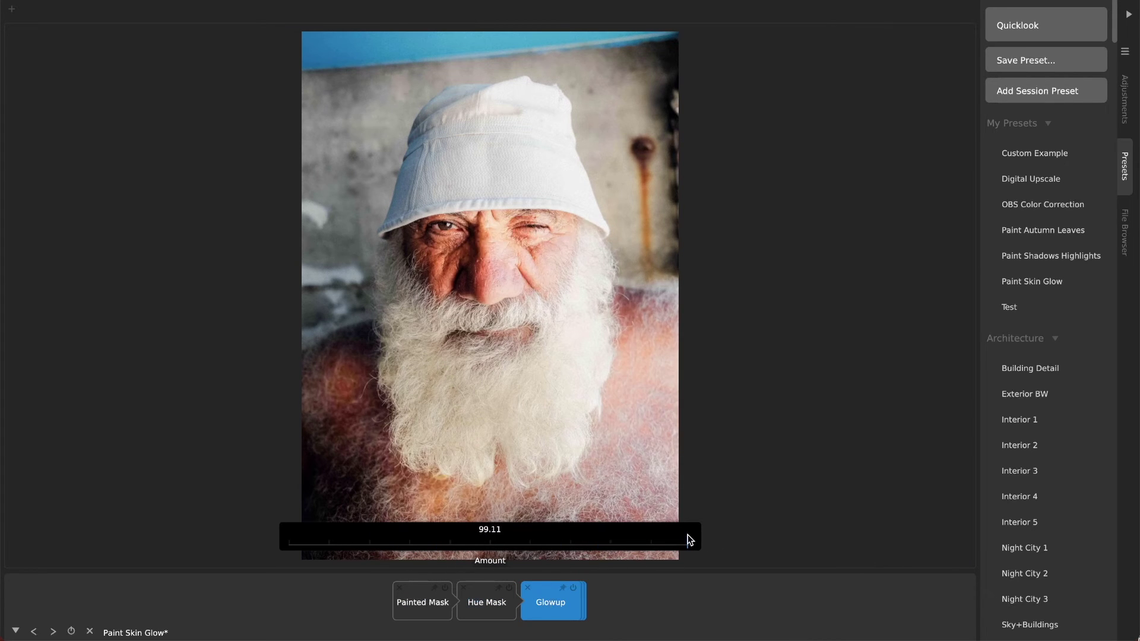
{"action": "left_click", "coordinate": [659, 610]}
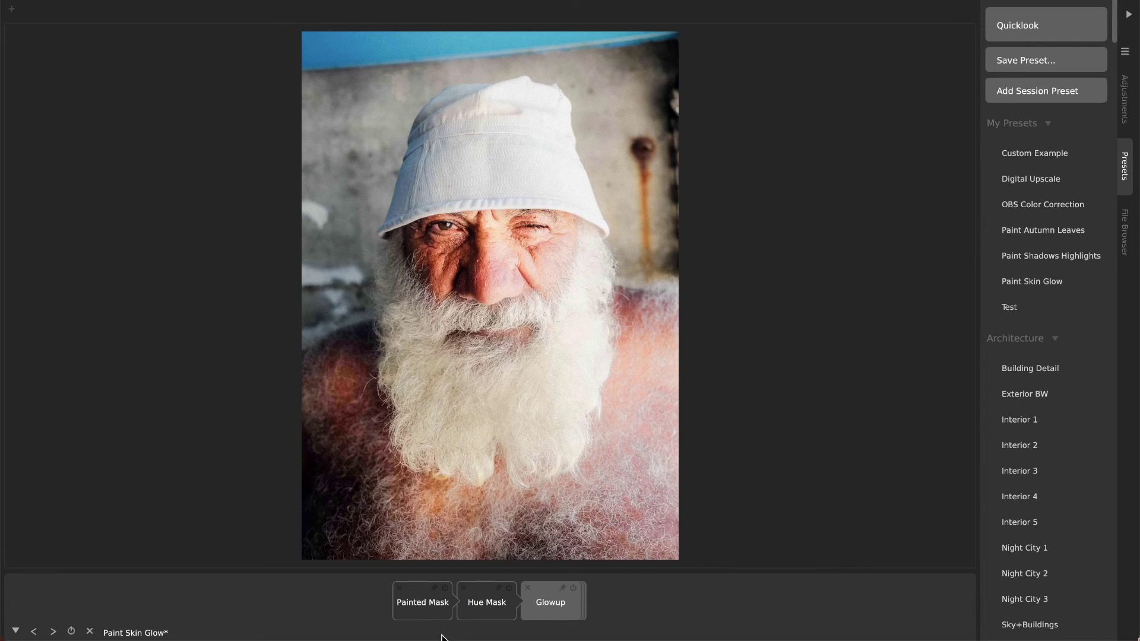
{"action": "left_click", "coordinate": [428, 613]}
{"action": "left_click", "coordinate": [480, 611]}
{"action": "left_click", "coordinate": [546, 606]}
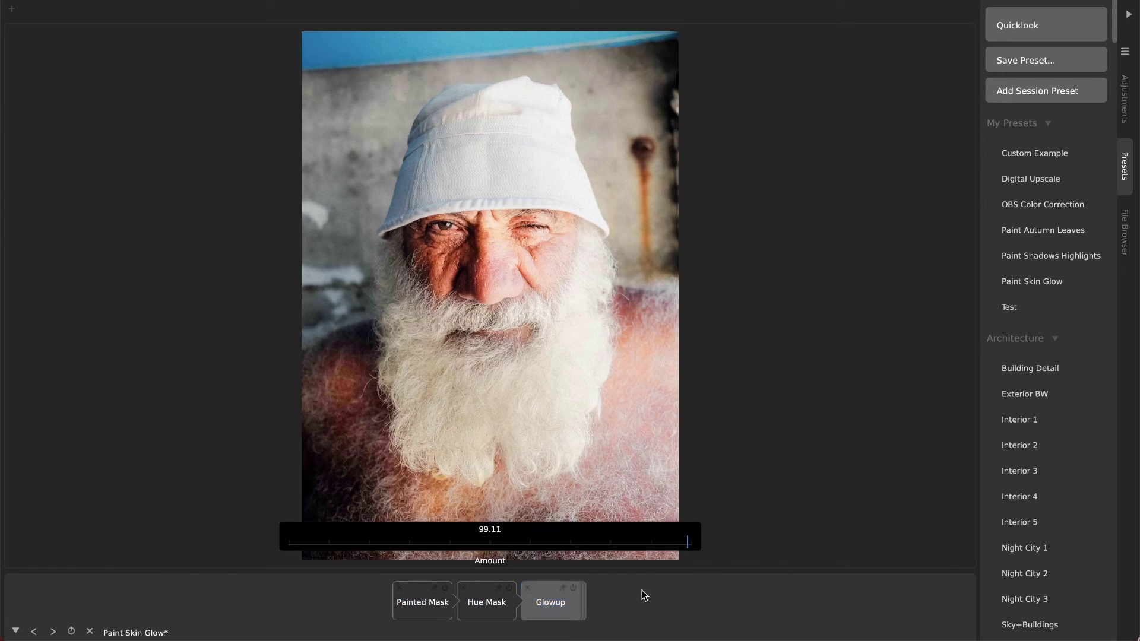
{"action": "left_click", "coordinate": [643, 590]}
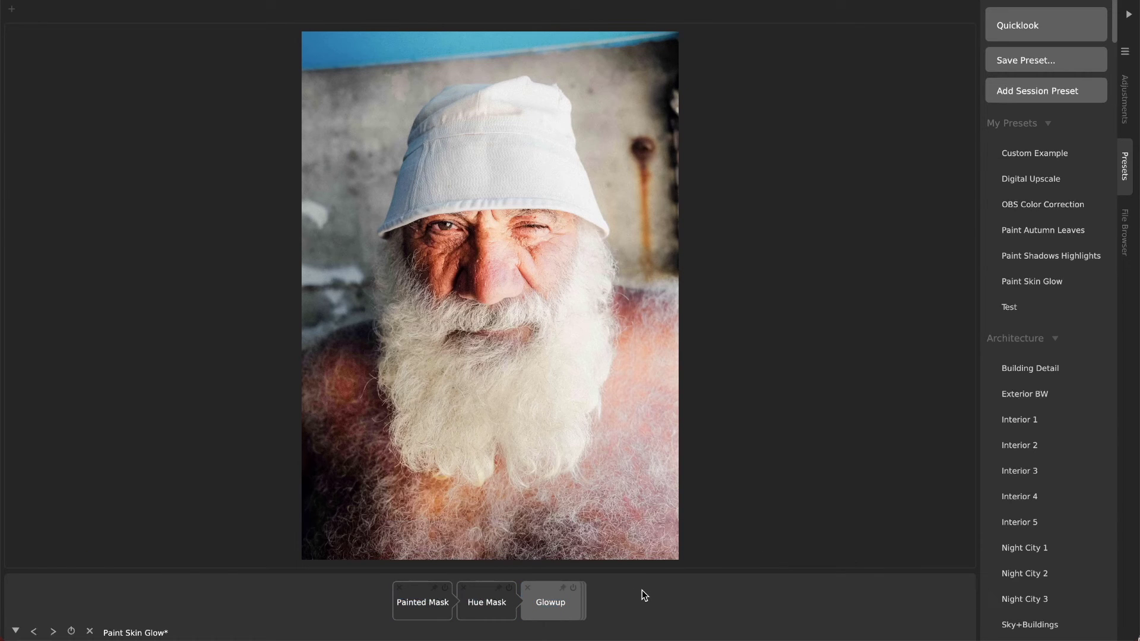